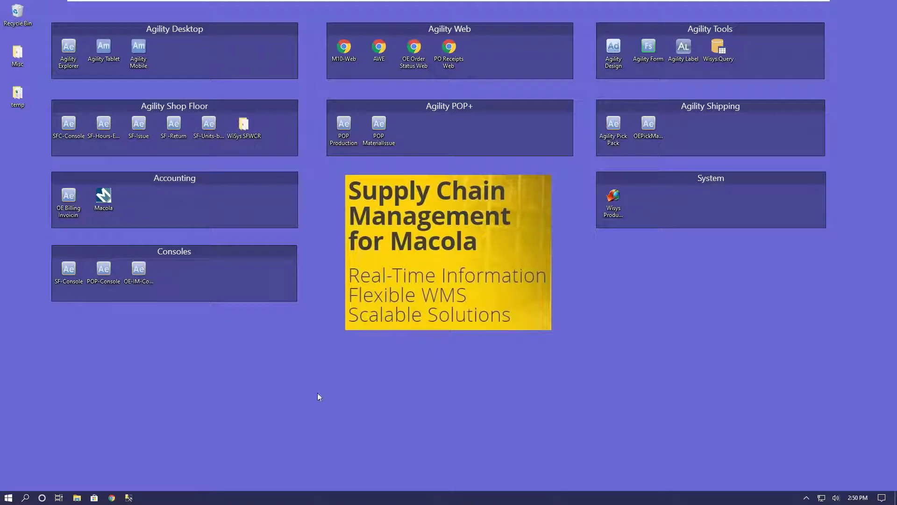
# - Launch Agility Mobile in the View in Skin start mode and sign in with the user name and password
pyautogui.click(139, 51)
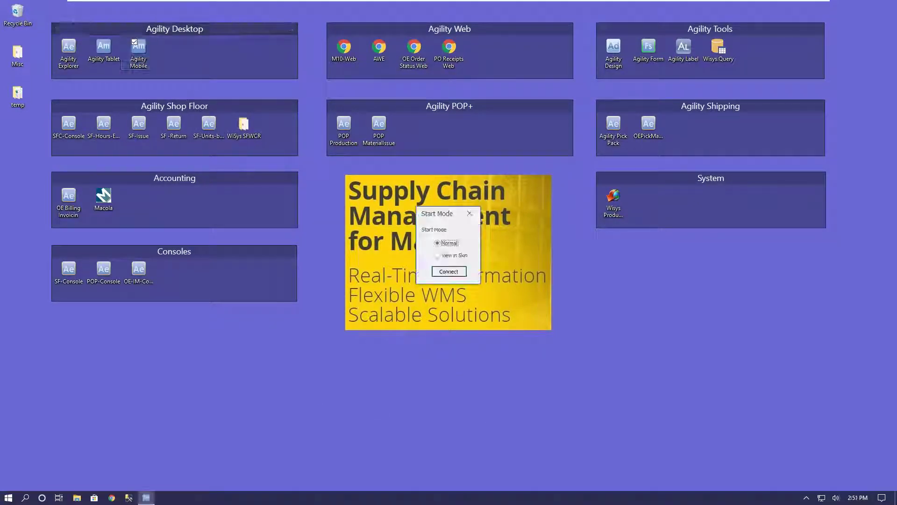
pyautogui.click(450, 256)
pyautogui.click(449, 270)
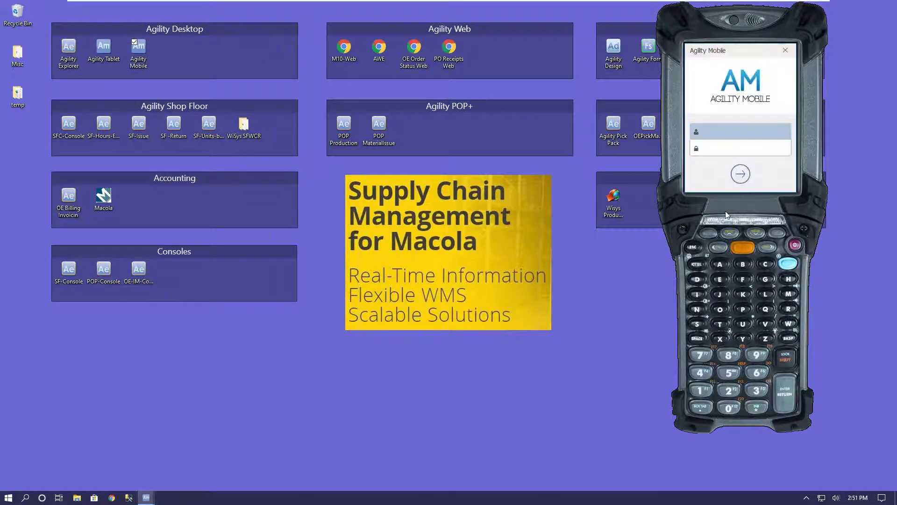
pyautogui.write('joe')
pyautogui.press('Tab')
pyautogui.write('1')
pyautogui.press('Return')
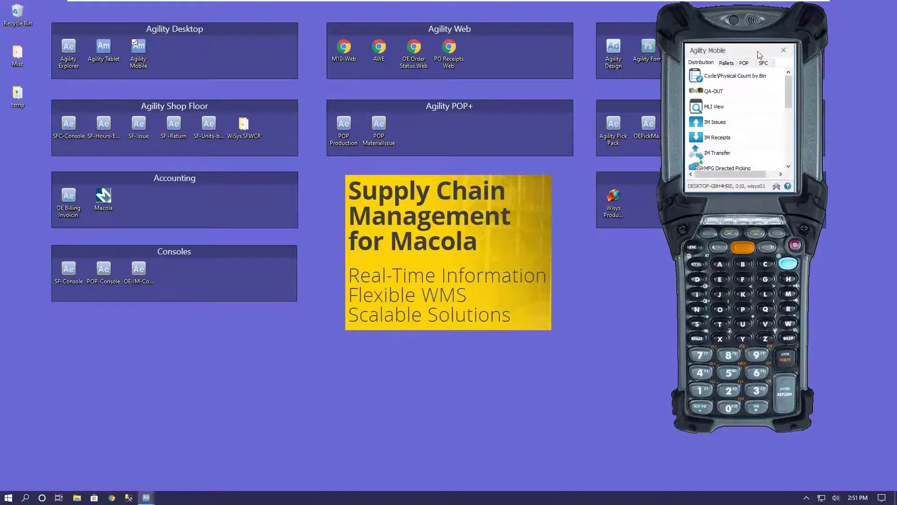
# - Reposition the handheld device window on the desktop and close Agility Mobile
pyautogui.moveTo(760, 55); pyautogui.dragTo(744, 102)
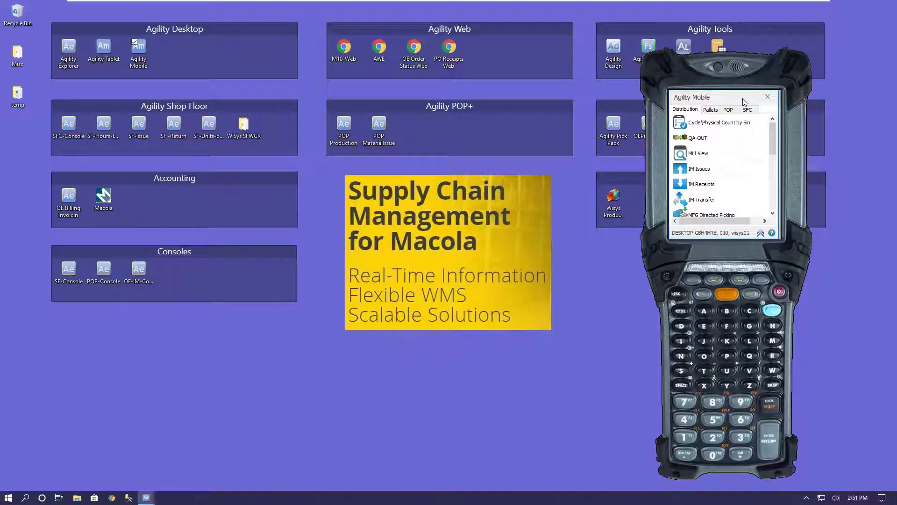
pyautogui.click(768, 97)
pyautogui.click(701, 182)
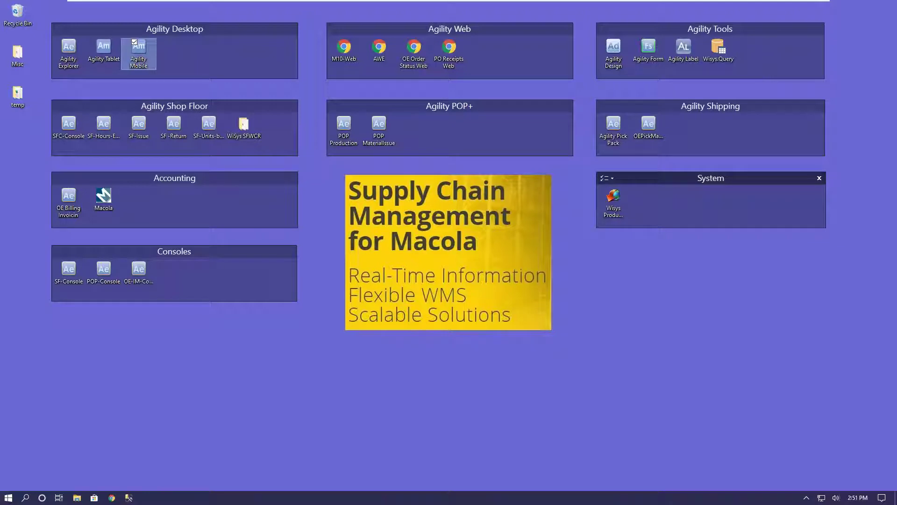
# - Open Agility Explorer from the desktop and display the Favorites list in the Wisys Menu
pyautogui.click(73, 57)
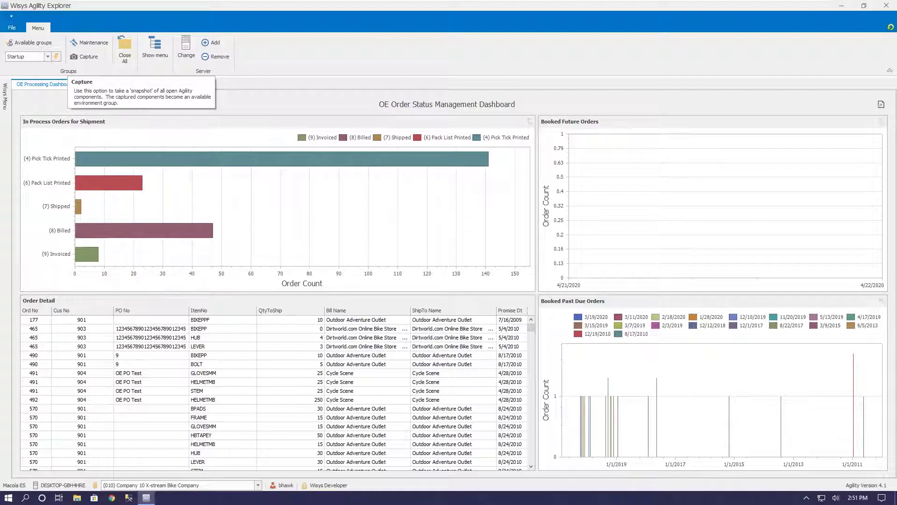
pyautogui.moveTo(5, 95)
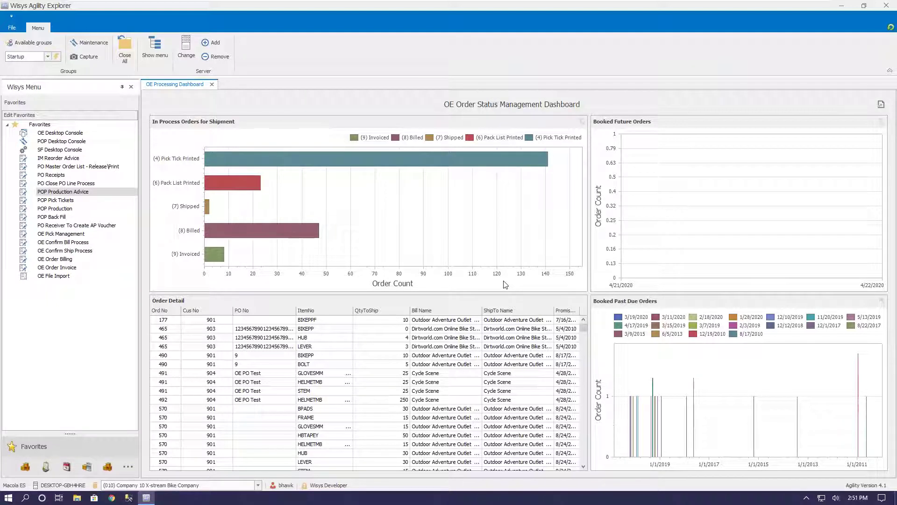
pyautogui.moveTo(473, 239)
pyautogui.click(60, 133)
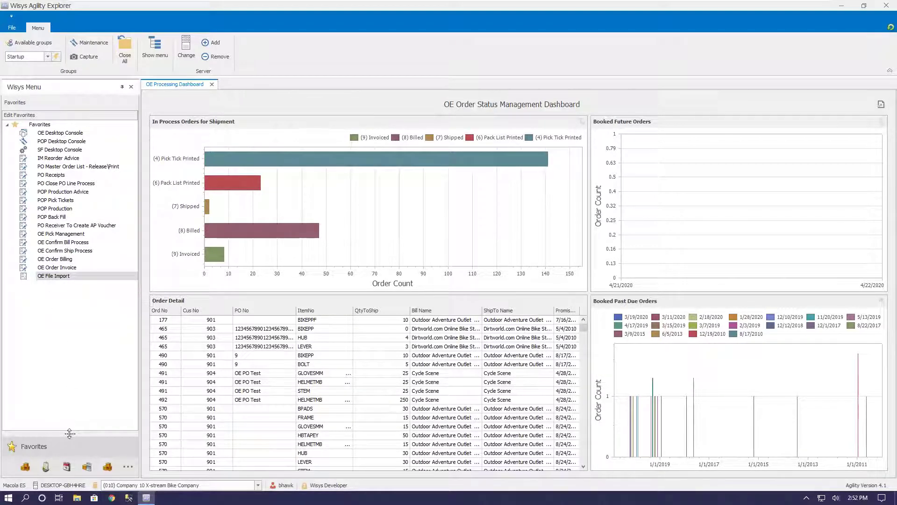
# - Add IM Inventory Loc Master List from the Inventory/BOM views to the Favorites folder
pyautogui.moveTo(70, 433); pyautogui.dragTo(70, 395)
pyautogui.click(42, 309)
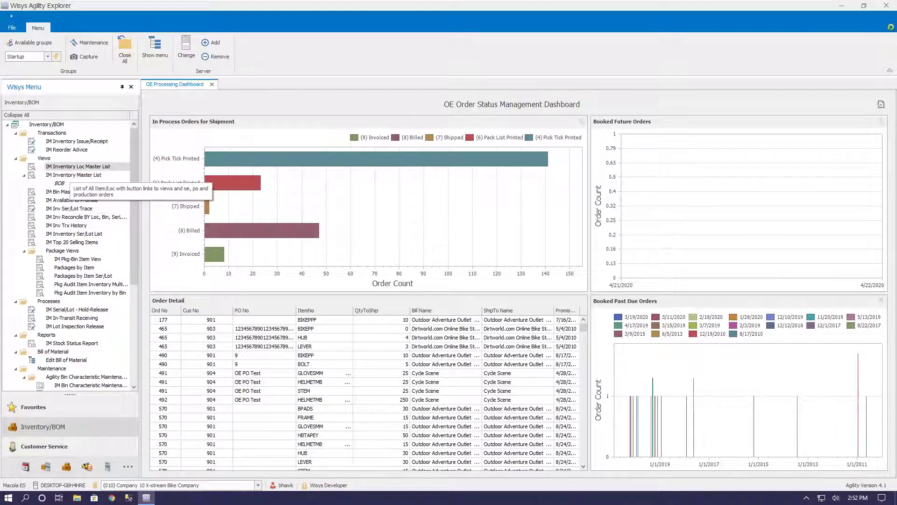
pyautogui.rightClick(70, 167)
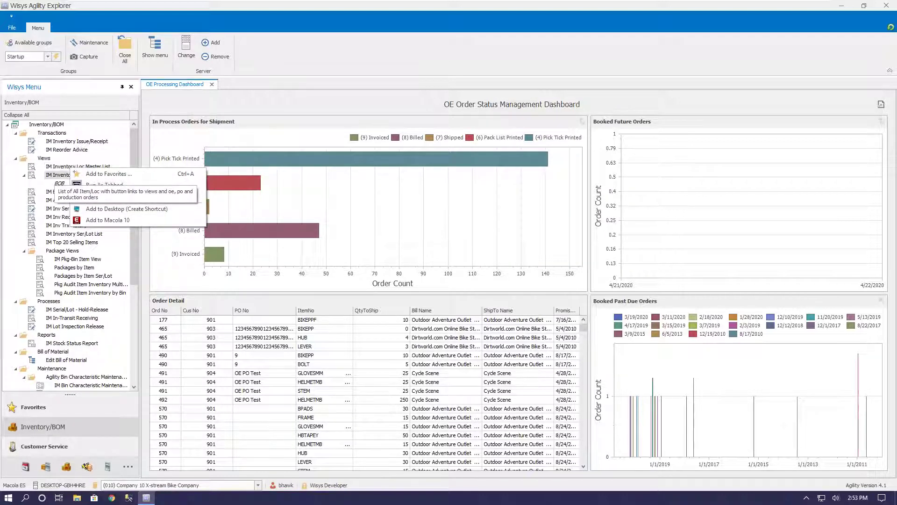
pyautogui.click(111, 176)
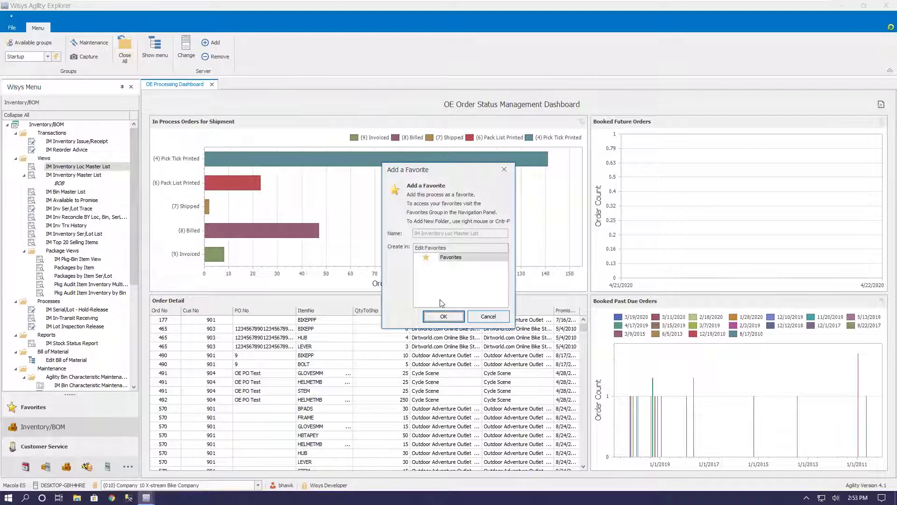
pyautogui.click(442, 317)
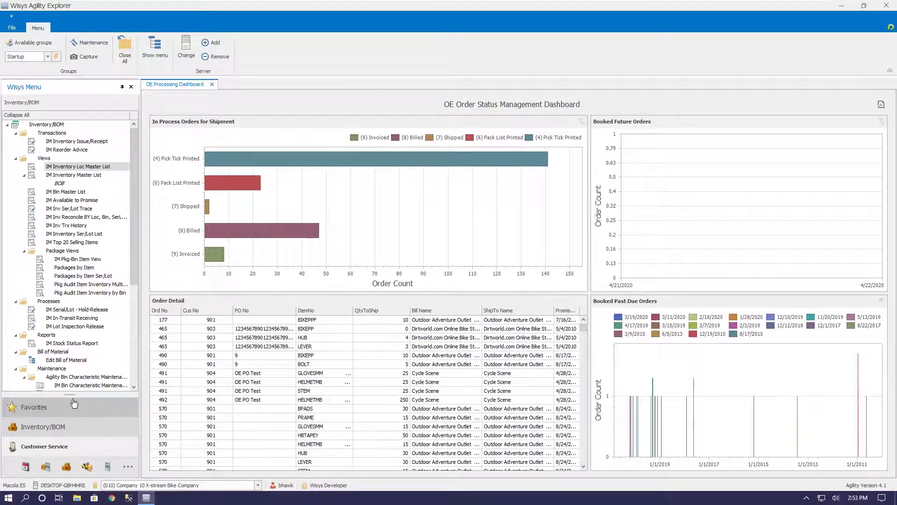
# - Return to the Favorites group and open IM Inventory Loc Master List from it
pyautogui.moveTo(70, 395); pyautogui.dragTo(70, 374)
pyautogui.click(56, 248)
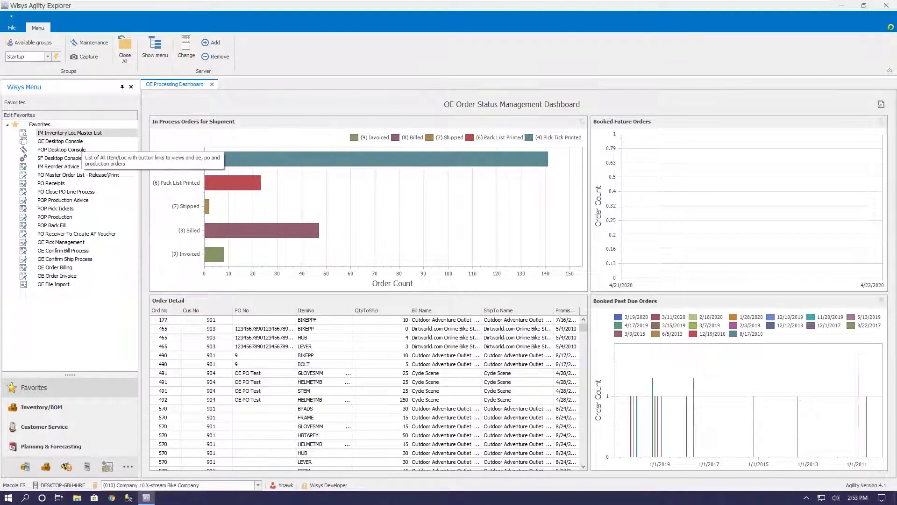
pyautogui.rightClick(83, 136)
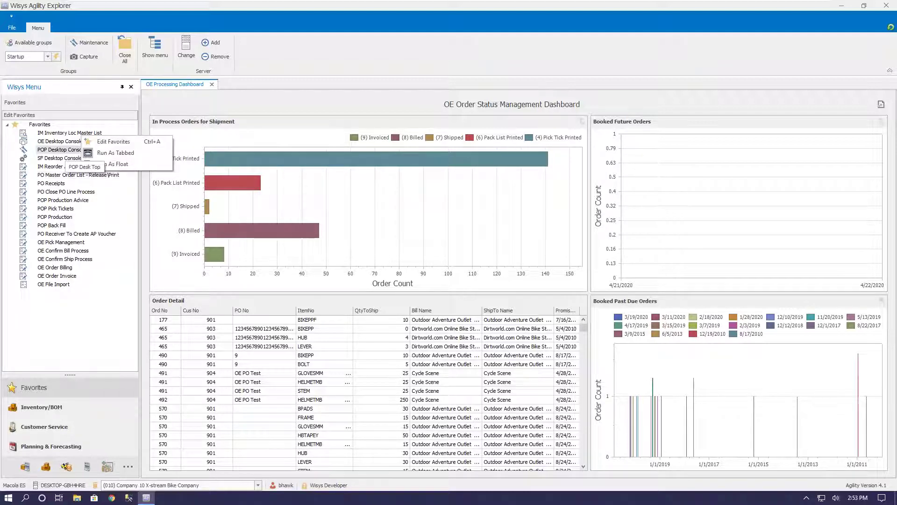
pyautogui.click(54, 285)
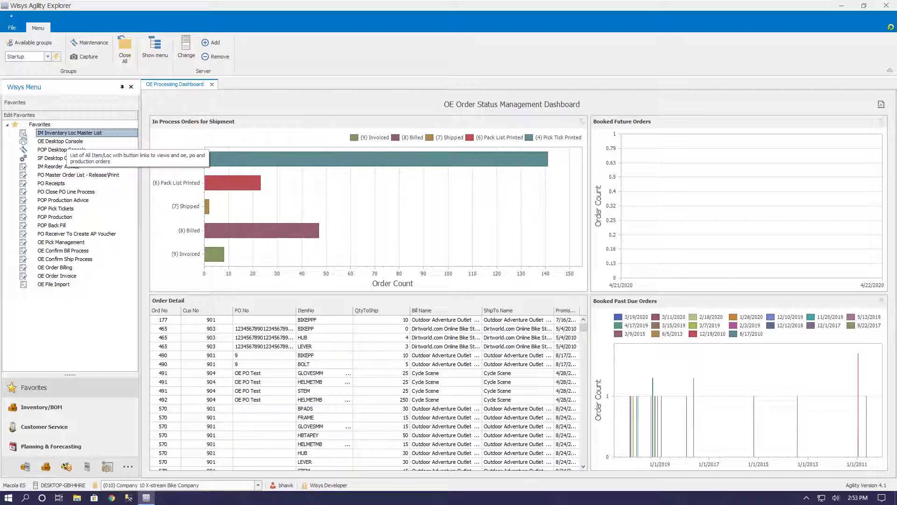
pyautogui.doubleClick(67, 133)
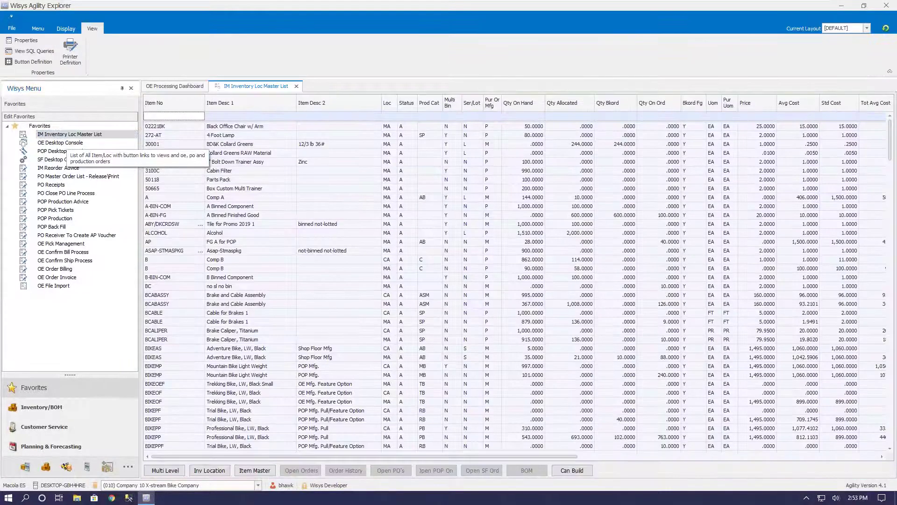
pyautogui.click(61, 142)
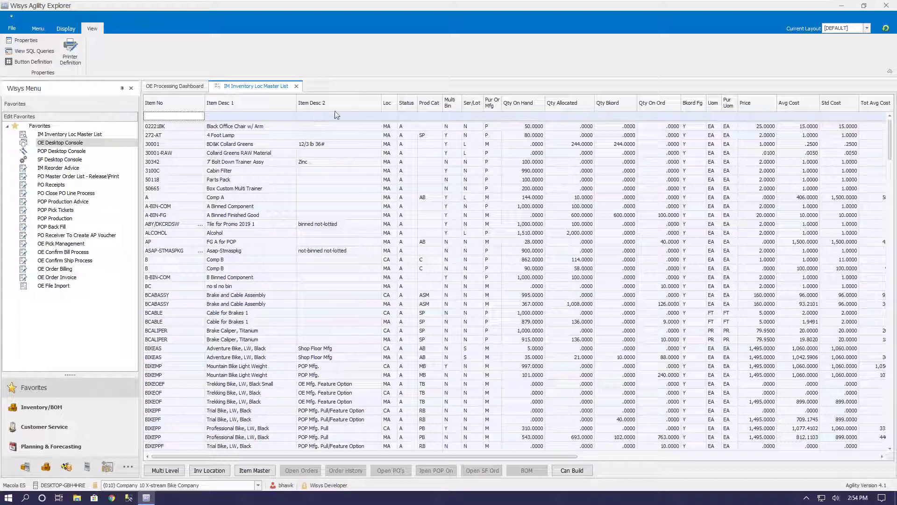
# - Filter the inventory list to Loc "ma" and Pur Or Mfg "p"
pyautogui.click(389, 116)
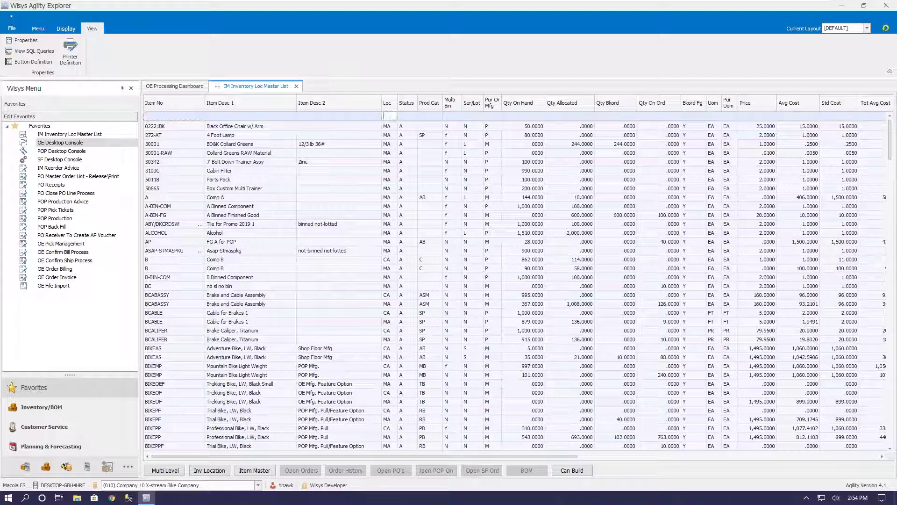
pyautogui.write('ma')
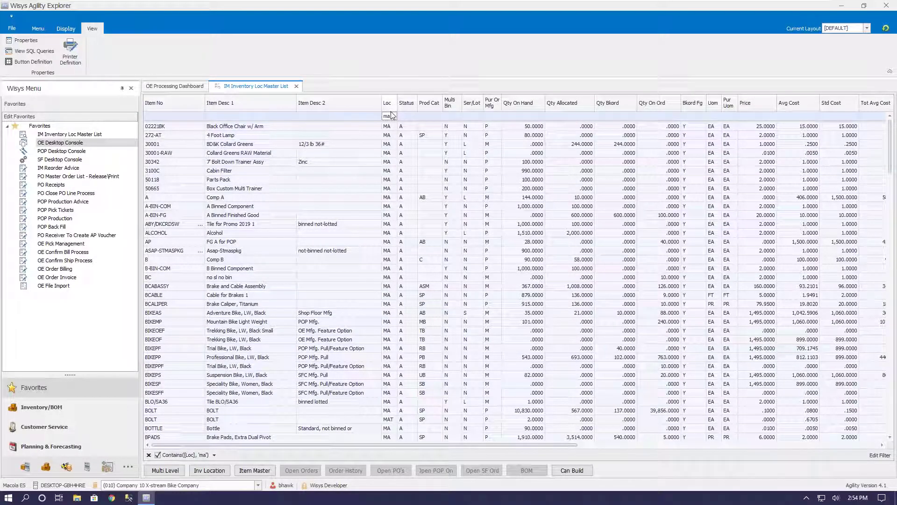
pyautogui.click(495, 117)
pyautogui.write('p')
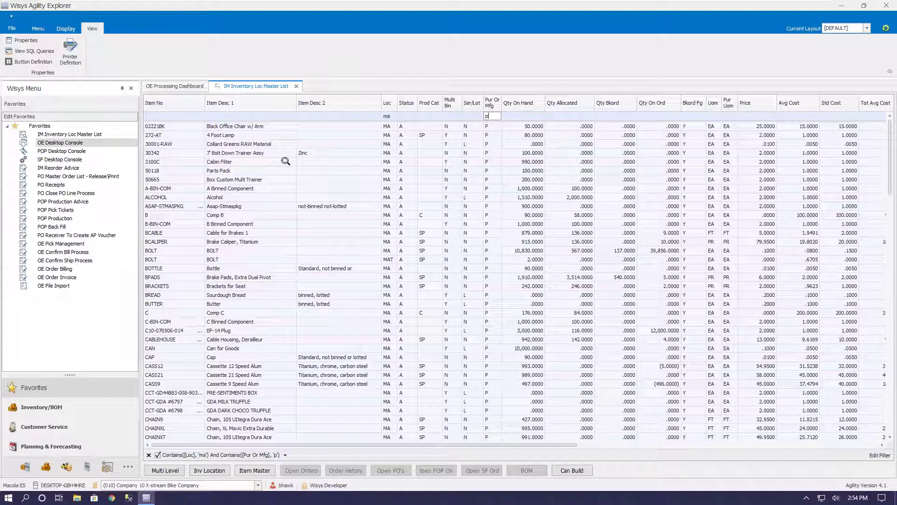
# - Close the inventory location list and open the OE Desktop Console from Favorites
pyautogui.click(297, 86)
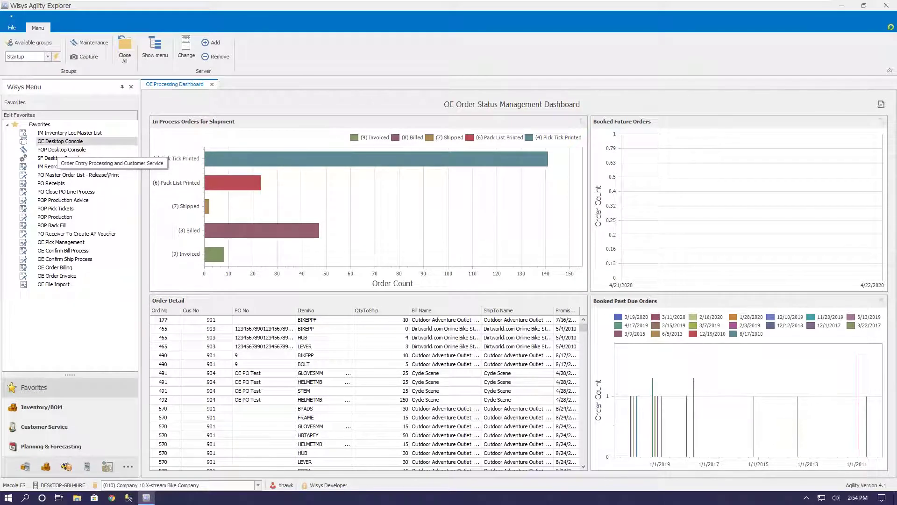
pyautogui.click(75, 142)
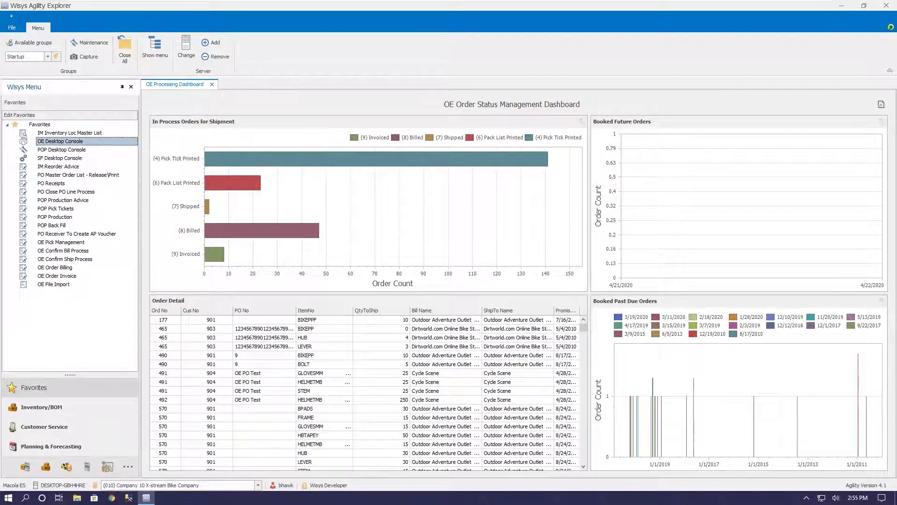
pyautogui.doubleClick(75, 141)
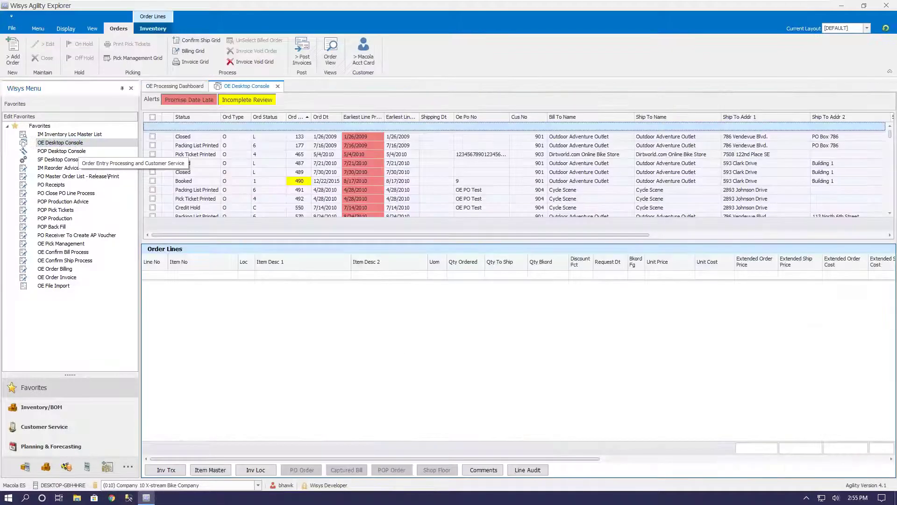
# - Collapse the Wisys Menu pane and filter the console's orders to Ord Status 1
pyautogui.click(122, 88)
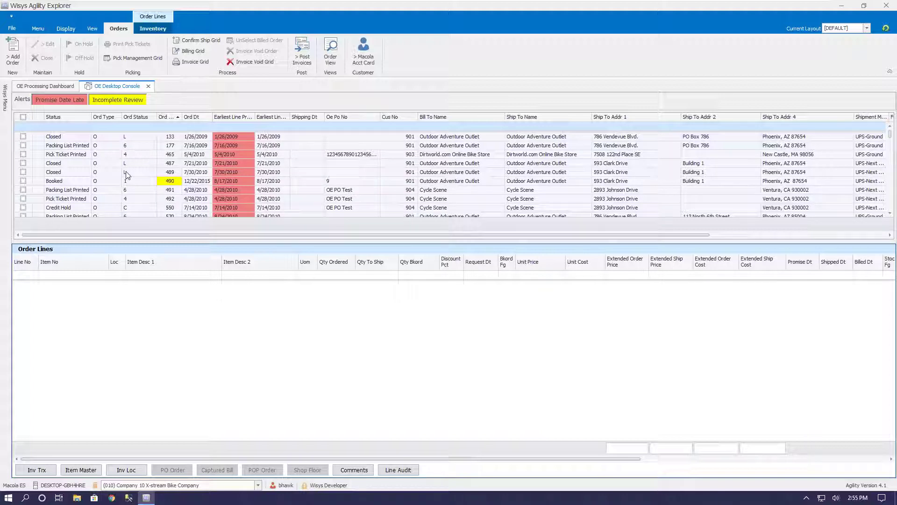
pyautogui.click(124, 126)
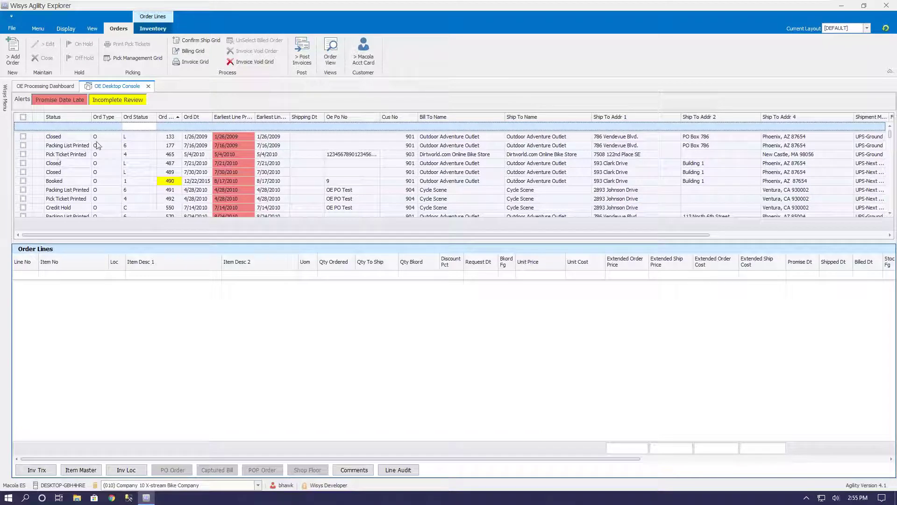
pyautogui.write('1')
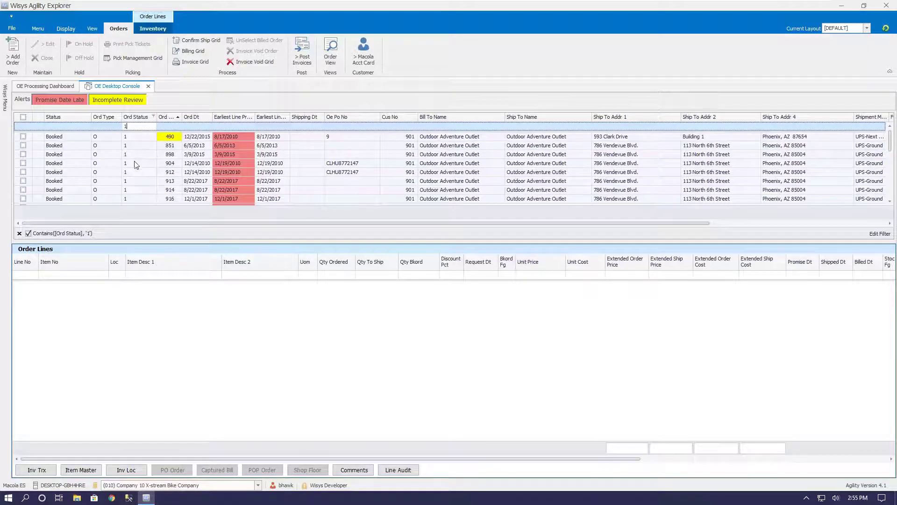
# - Open the fourth booked order in the filtered list for editing in Macola and move its entry window toward the screen's middle
pyautogui.click(136, 164)
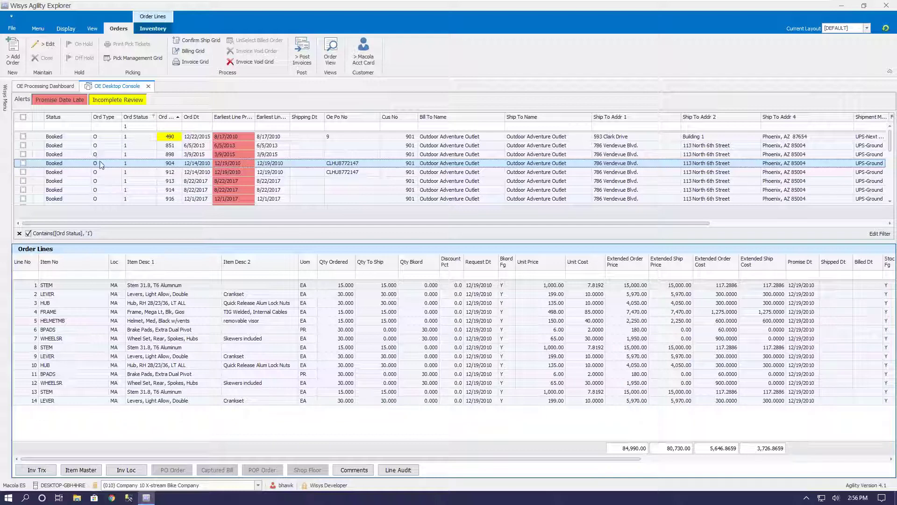
pyautogui.click(48, 45)
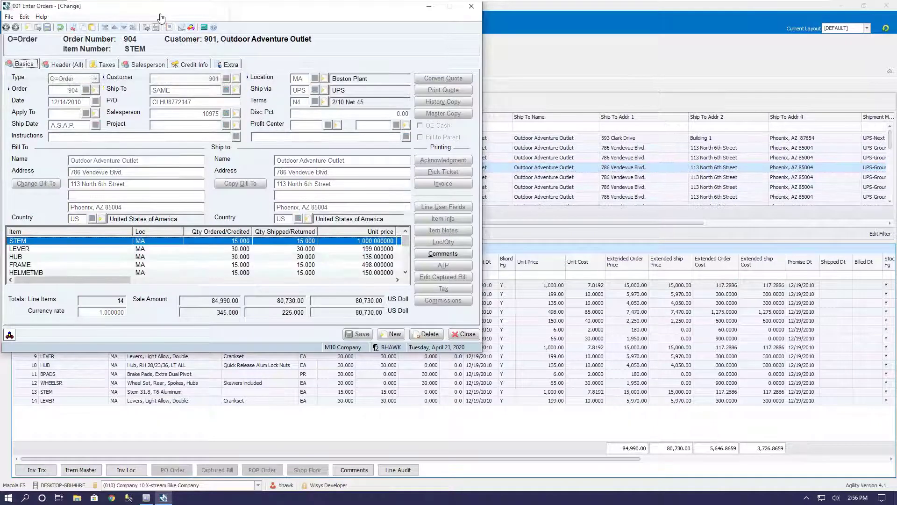
pyautogui.moveTo(296, 14); pyautogui.dragTo(512, 51)
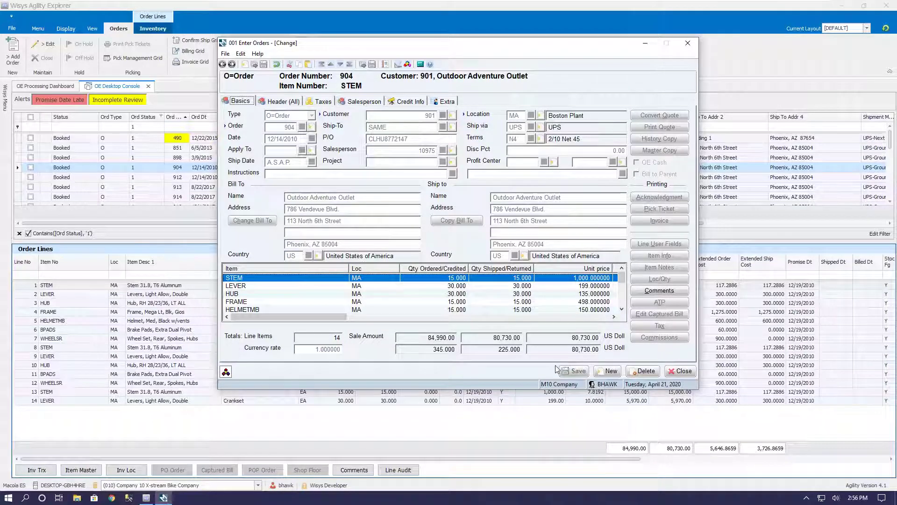
# - Set the first STEM line's ordered quantity to 25, then save and close the order and refresh the console
pyautogui.click(367, 303)
pyautogui.click(370, 279)
pyautogui.click(370, 281)
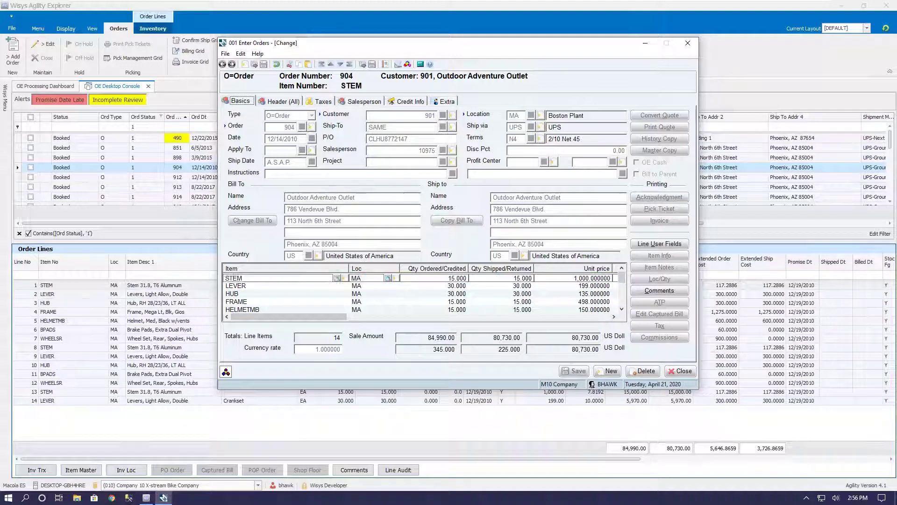
pyautogui.press('Tab')
pyautogui.write('25')
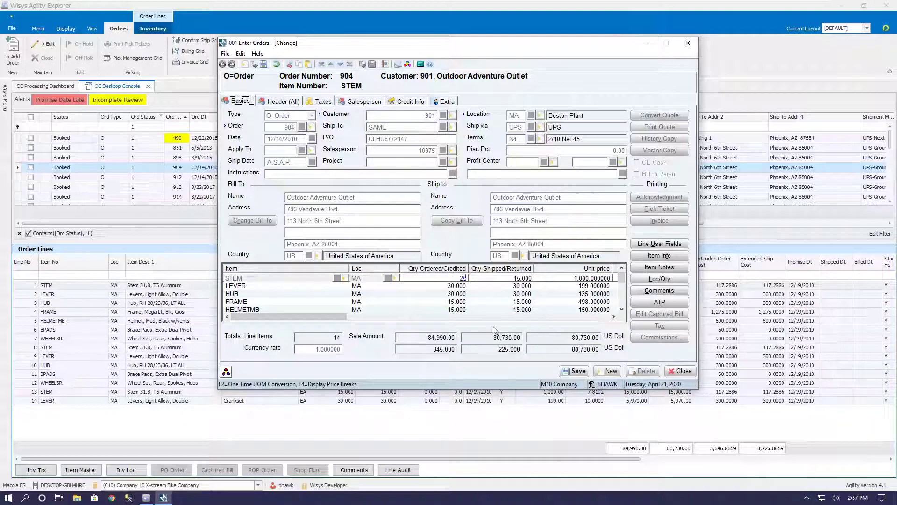
pyautogui.press('Tab')
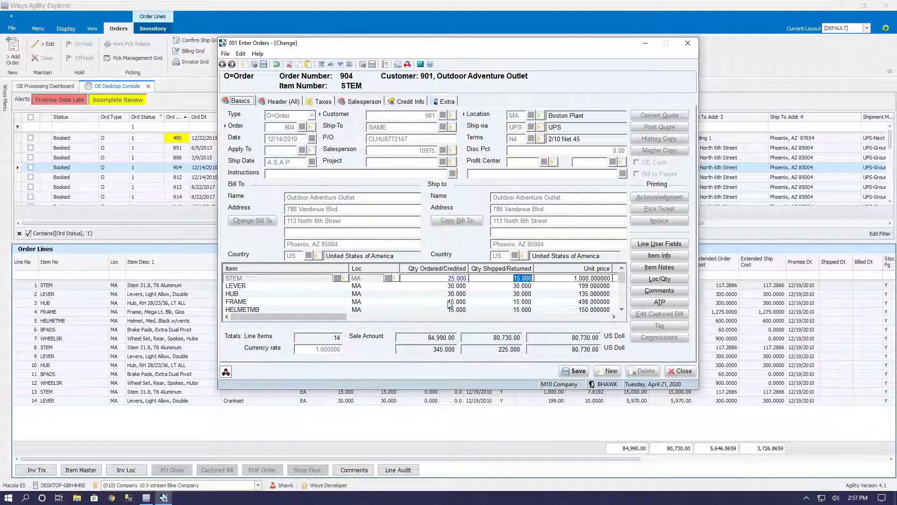
pyautogui.click(579, 371)
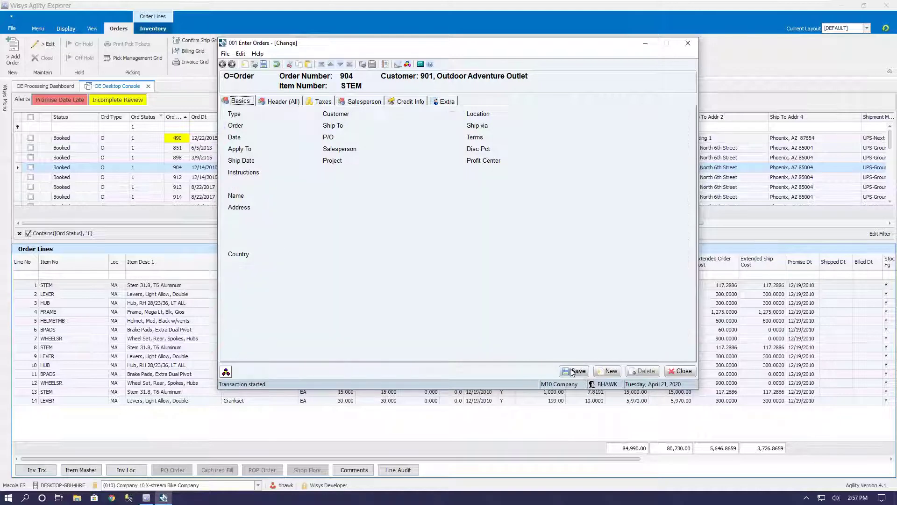
pyautogui.click(684, 371)
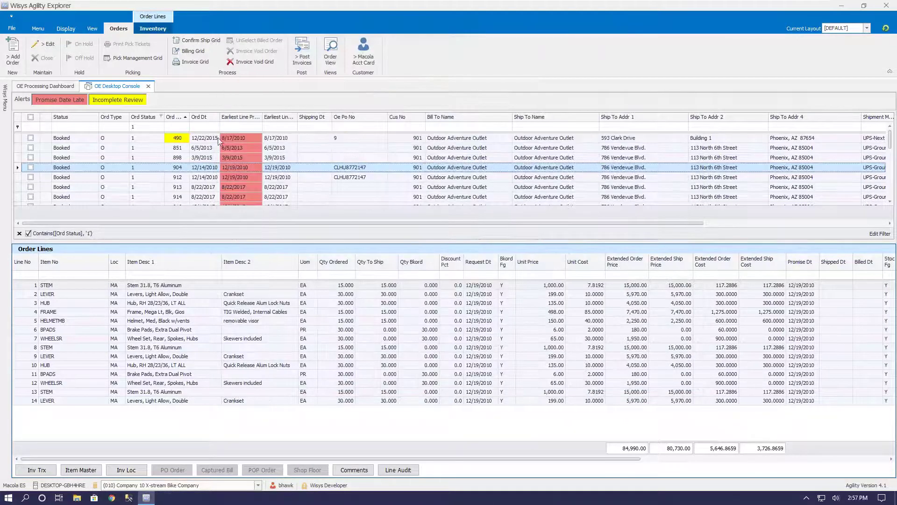
pyautogui.click(886, 28)
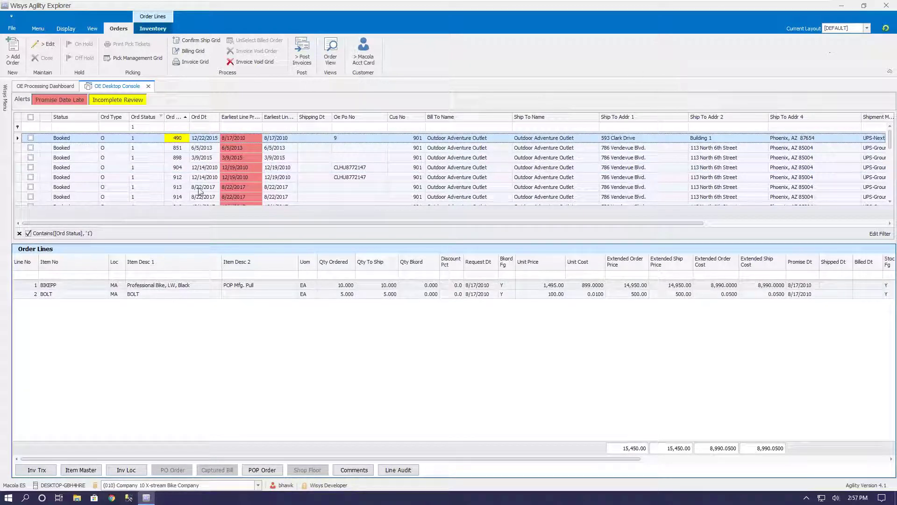
# - Examine the edited fourth booked order's lines, and filter the orders by a Cus No to view that customer's order lines
pyautogui.click(186, 169)
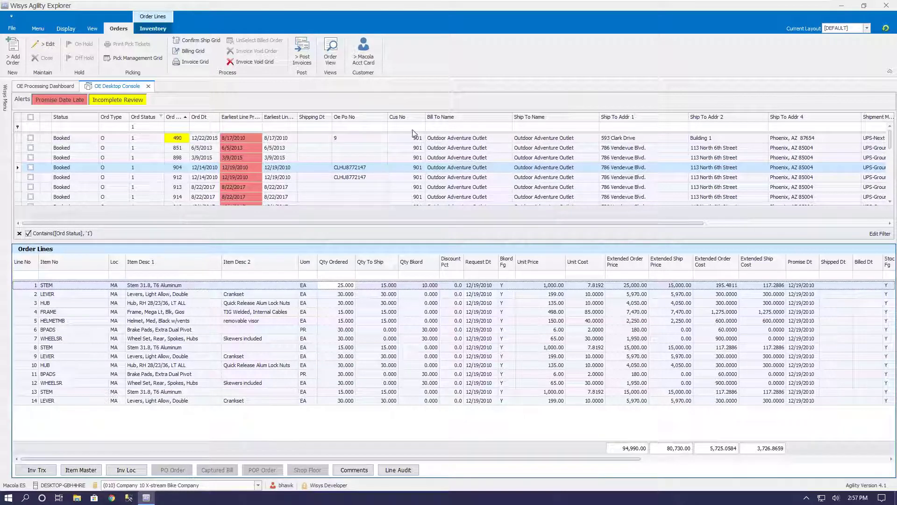
pyautogui.click(395, 127)
pyautogui.write('905')
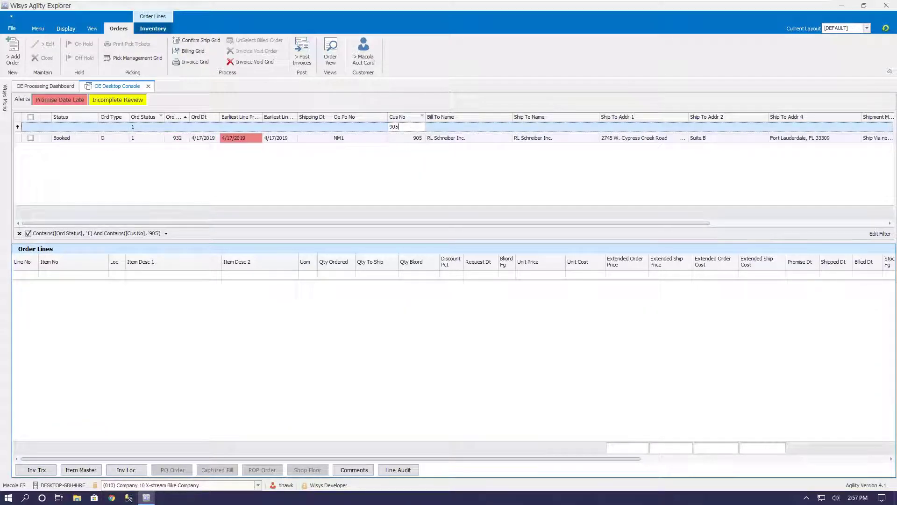
pyautogui.click(312, 138)
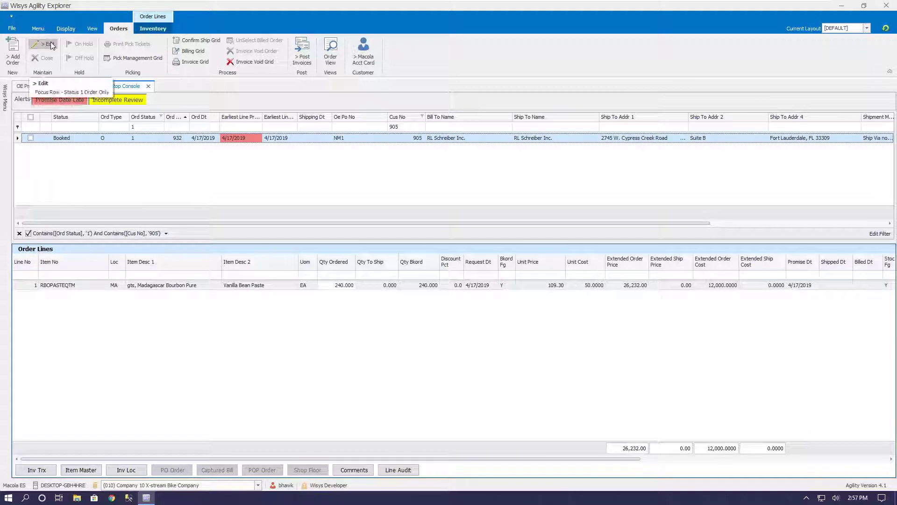
# - Clear the Cus No filter and select the fifth booked order in the list
pyautogui.click(402, 124)
pyautogui.press('BackSpace')
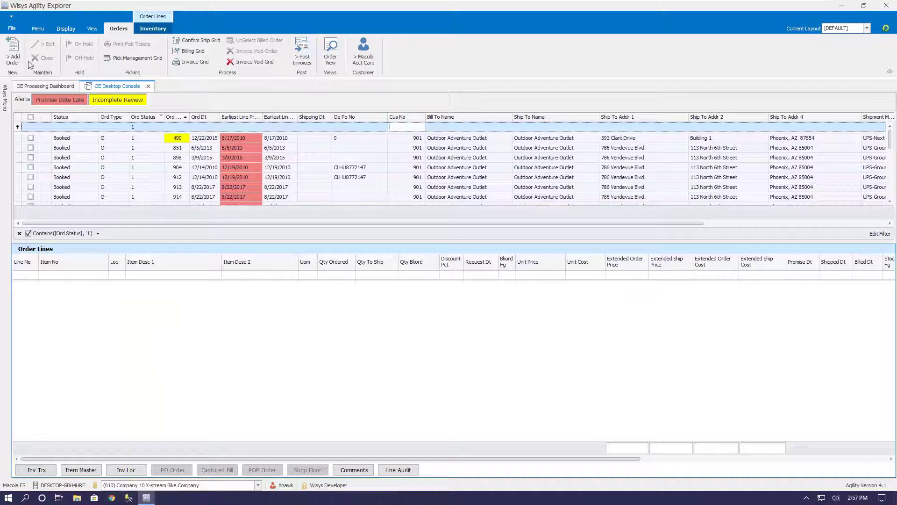
pyautogui.click(11, 60)
pyautogui.click(110, 180)
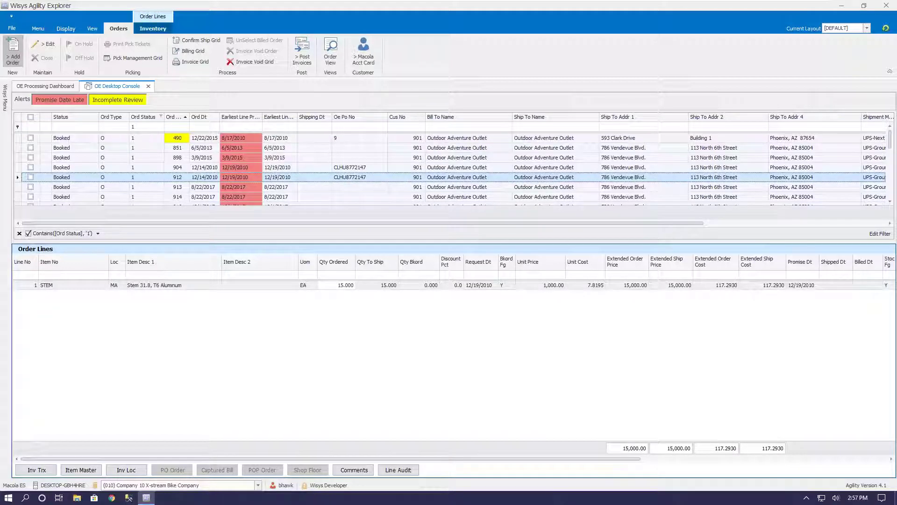
# - Start a new sales order in Macola with the next order number and enter Outdoor Adventure Outlet's customer number, keeping the default ship-to
pyautogui.click(12, 51)
pyautogui.press('Tab')
pyautogui.press('F5')
pyautogui.press('Tab')
pyautogui.press('Tab')
pyautogui.press('Tab')
pyautogui.write('901')
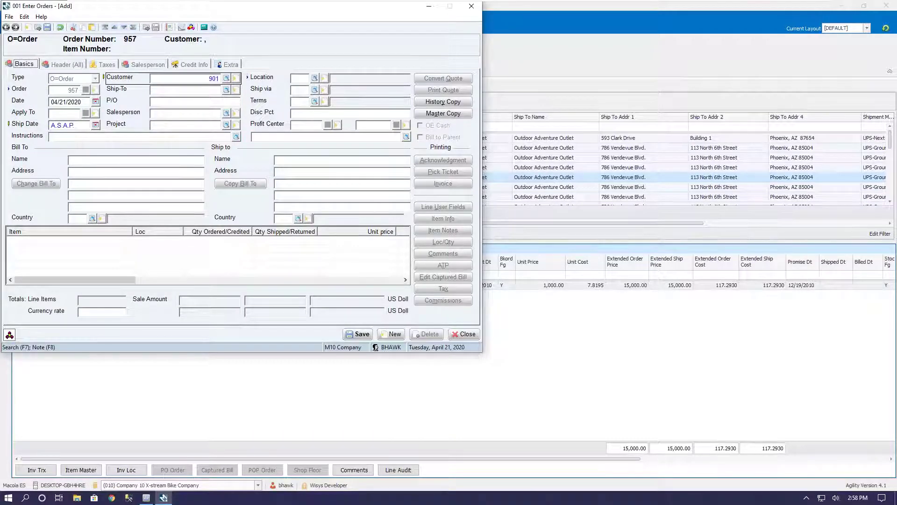
pyautogui.press('Tab')
pyautogui.press('Tab')
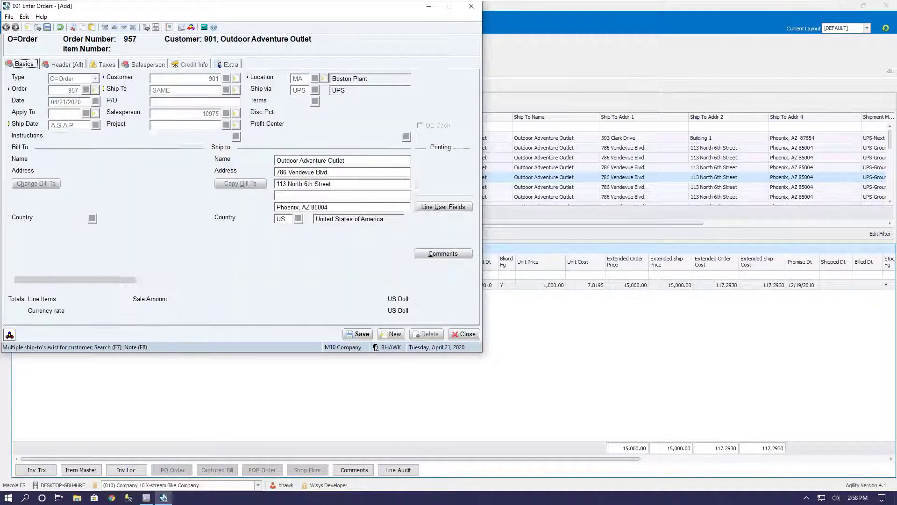
# - Add an OREO line with an ordered quantity of 144, then save and close the order
pyautogui.write('OREO')
pyautogui.press('Tab')
pyautogui.write('144')
pyautogui.press('Tab')
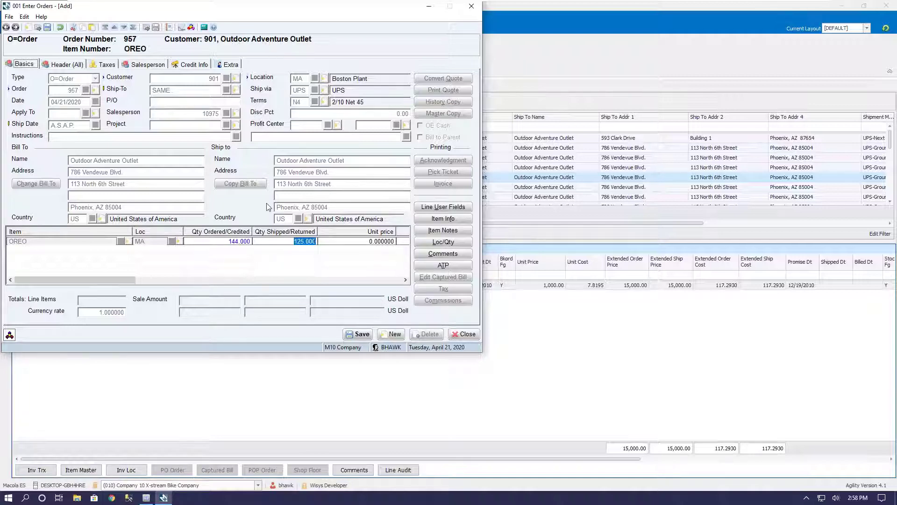
pyautogui.click(359, 334)
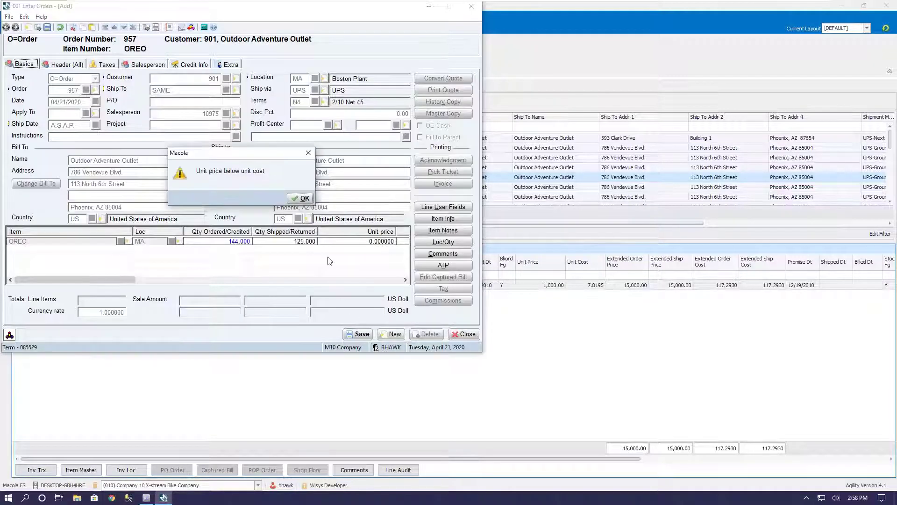
pyautogui.click(304, 199)
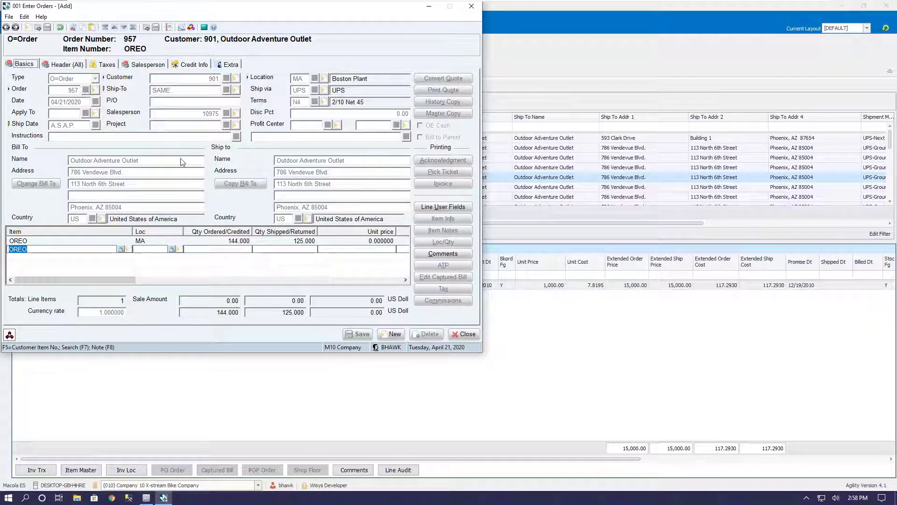
pyautogui.click(462, 335)
pyautogui.click(462, 335)
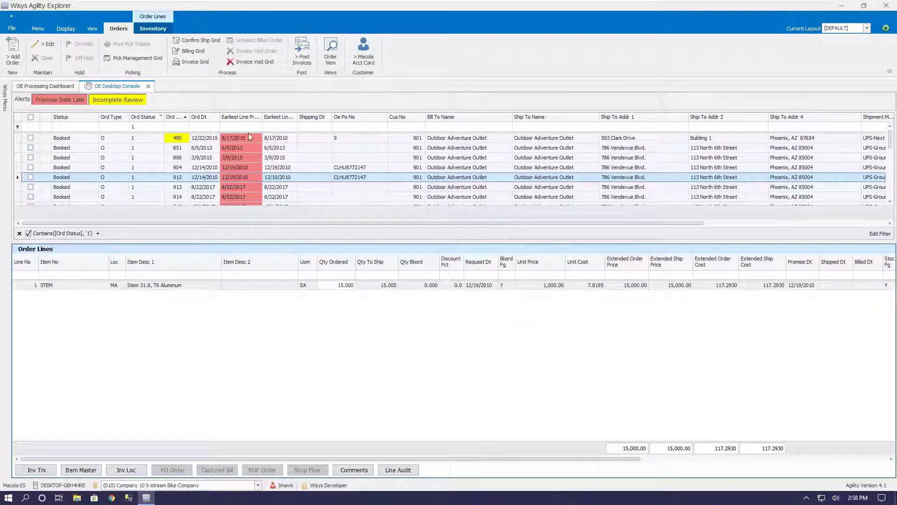
# - Refresh the OE console and sort the orders by descending order number to view the newest order's OREO line
pyautogui.click(173, 117)
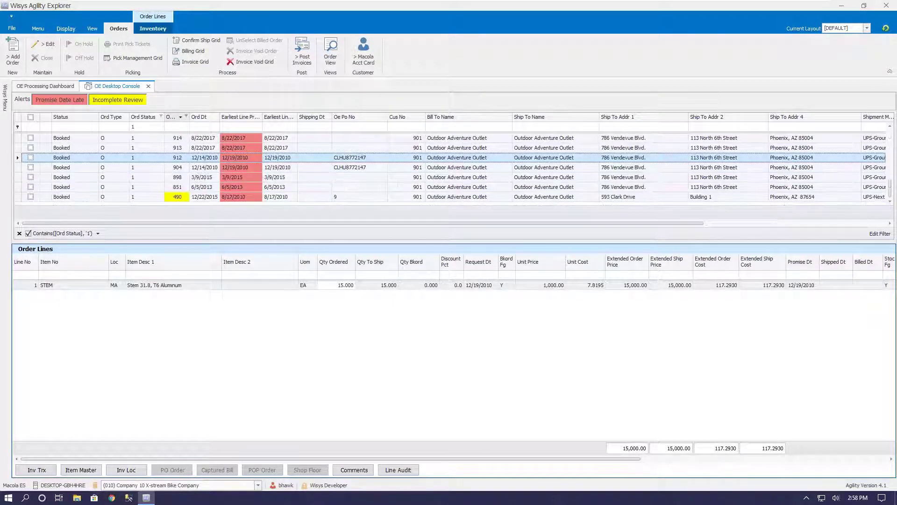
pyautogui.click(173, 118)
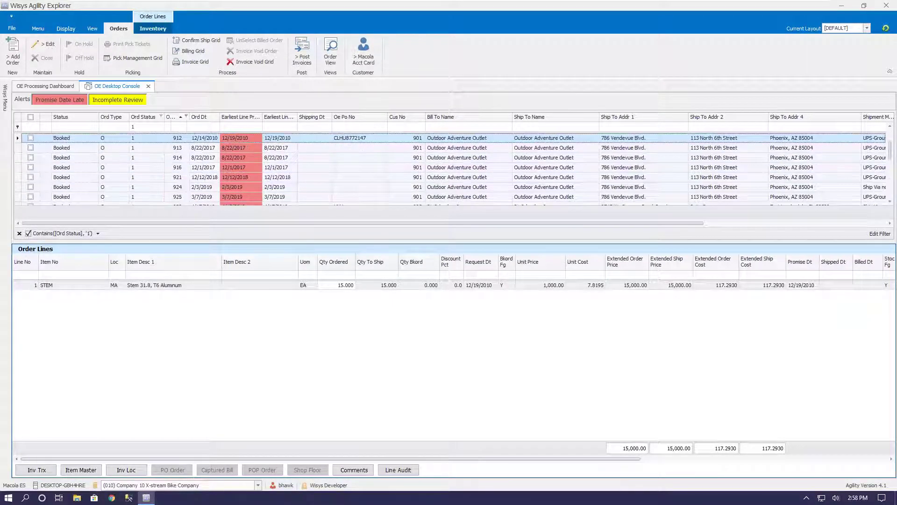
pyautogui.click(886, 32)
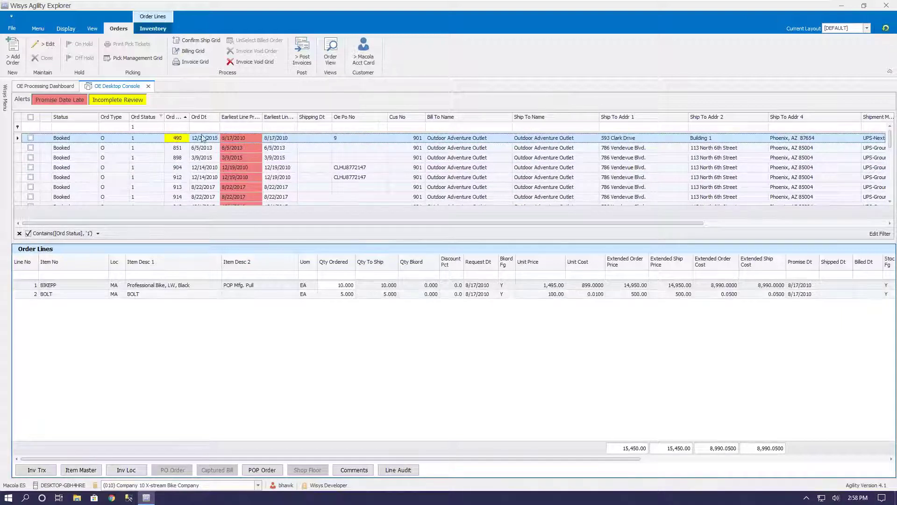
pyautogui.click(174, 118)
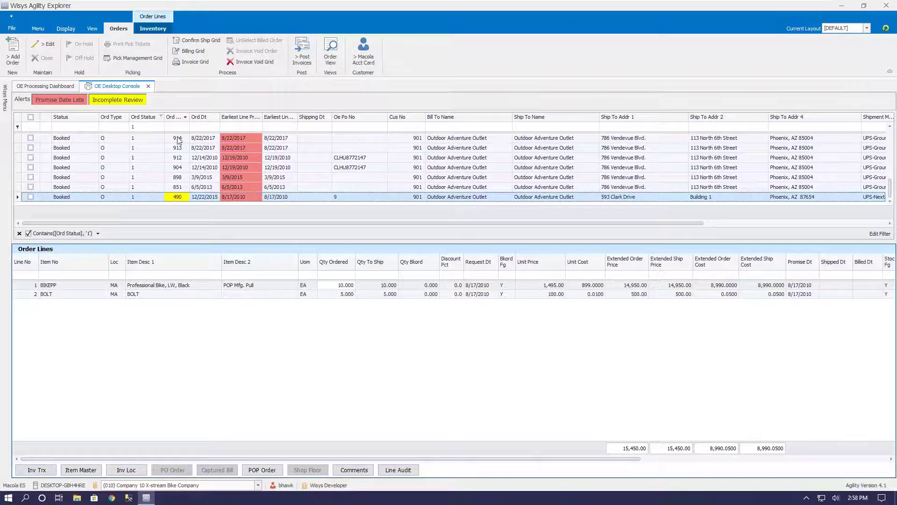
pyautogui.scroll(5, 176, 136)
pyautogui.click(177, 138)
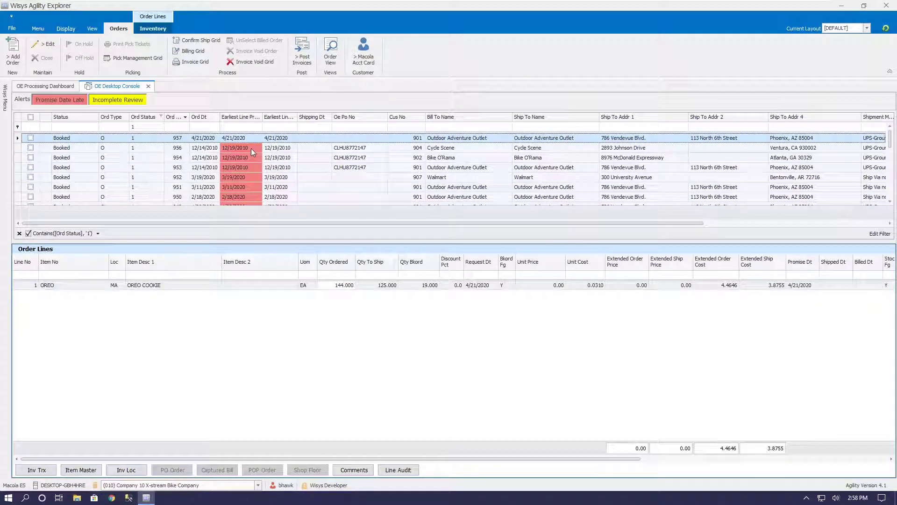
pyautogui.click(345, 287)
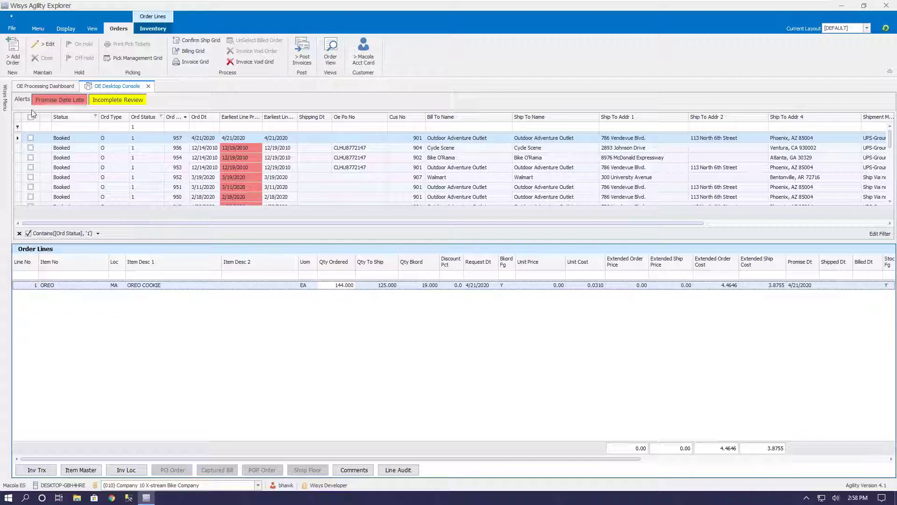
# - Open the POP Desktop Console from Favorites and filter its production orders to Item No containing "o"
pyautogui.moveTo(4, 102)
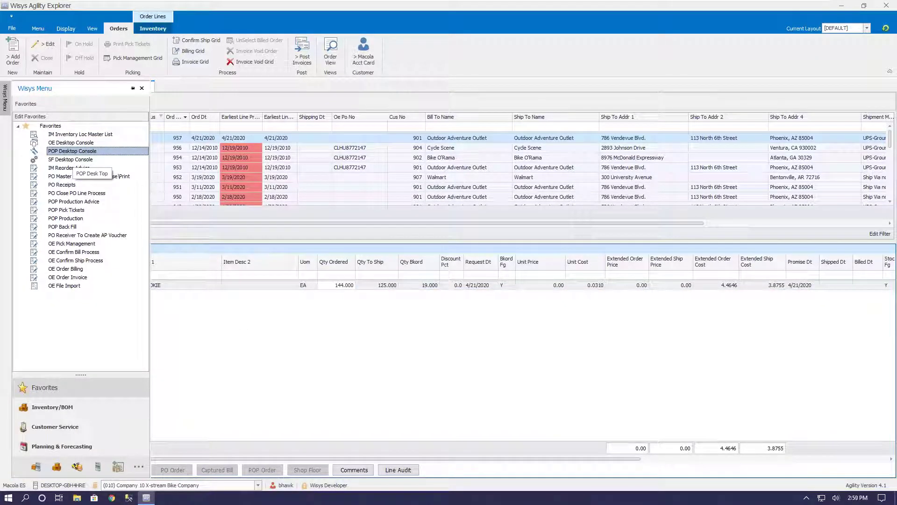
pyautogui.doubleClick(72, 151)
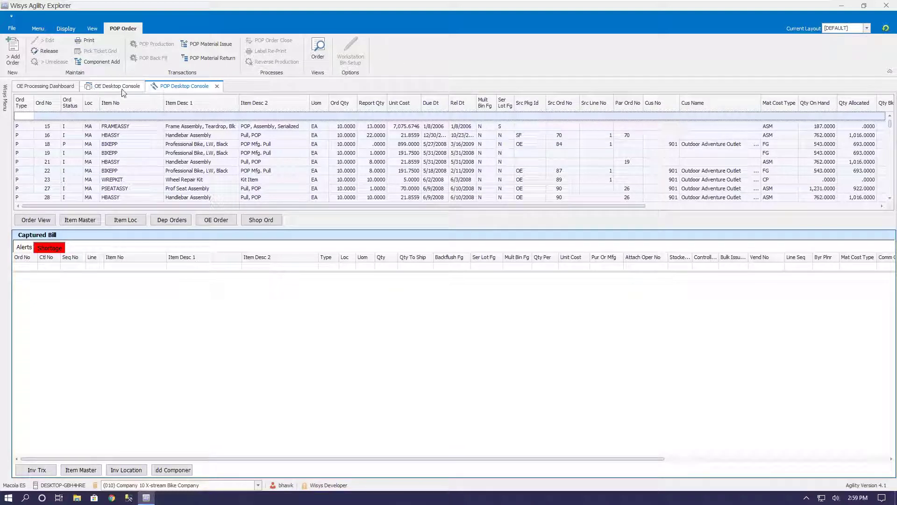
pyautogui.click(112, 116)
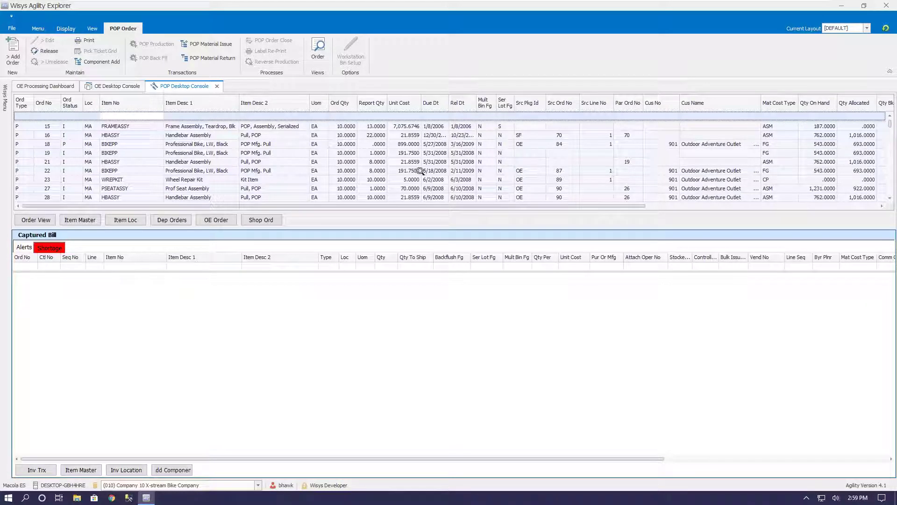
pyautogui.write('o')
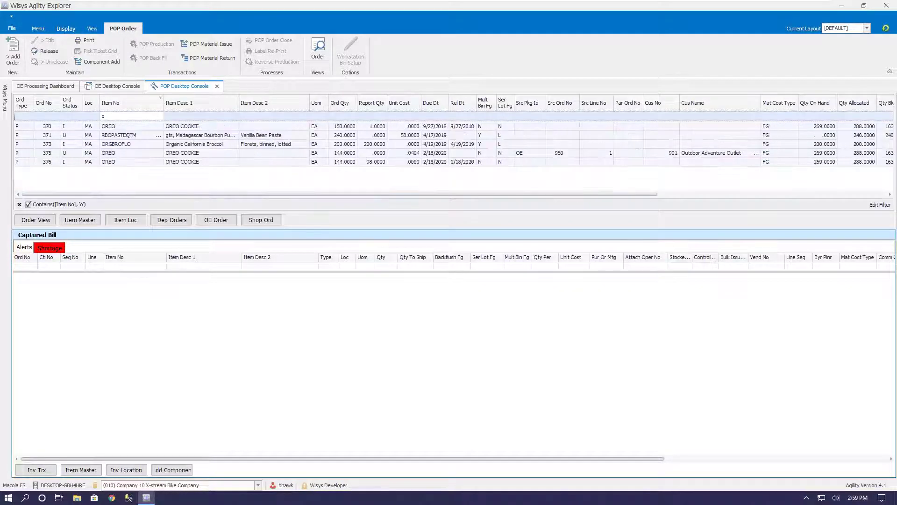
# - Examine captured bills of the filtered orders, and open the unreleased OREO production order in Macola, closing it without changes
pyautogui.click(120, 127)
pyautogui.click(92, 135)
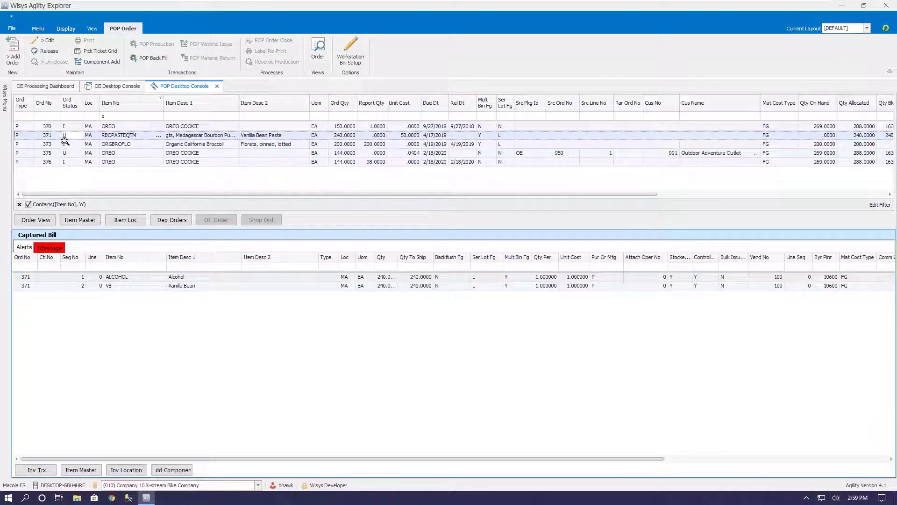
pyautogui.click(83, 155)
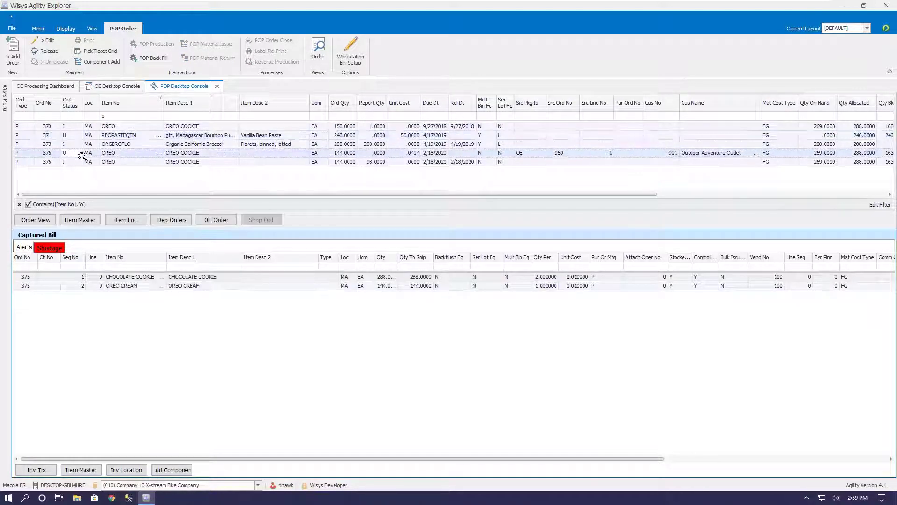
pyautogui.click(46, 41)
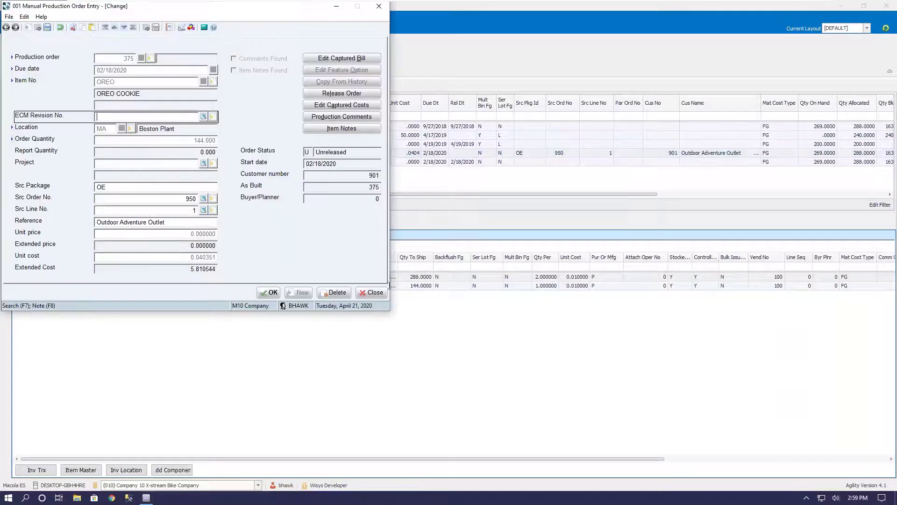
pyautogui.click(367, 293)
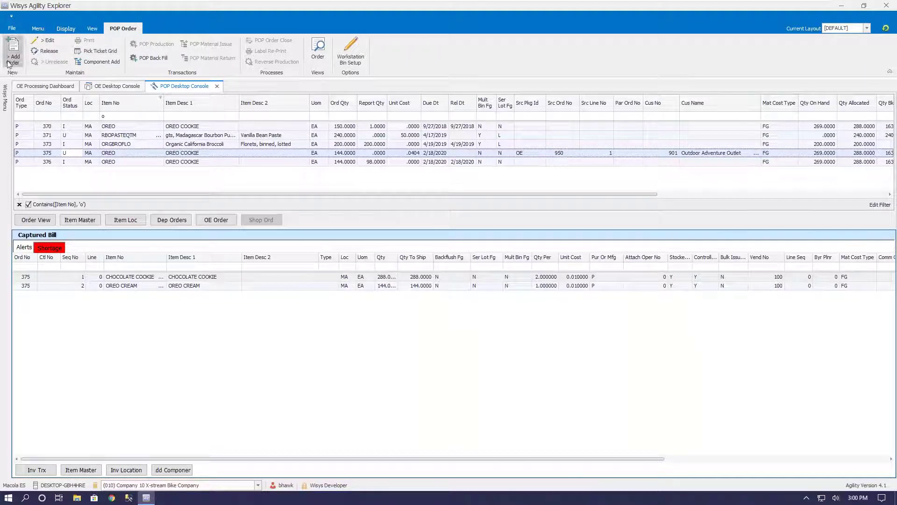
# - Open the SF Desktop Console from Favorites
pyautogui.moveTo(6, 98)
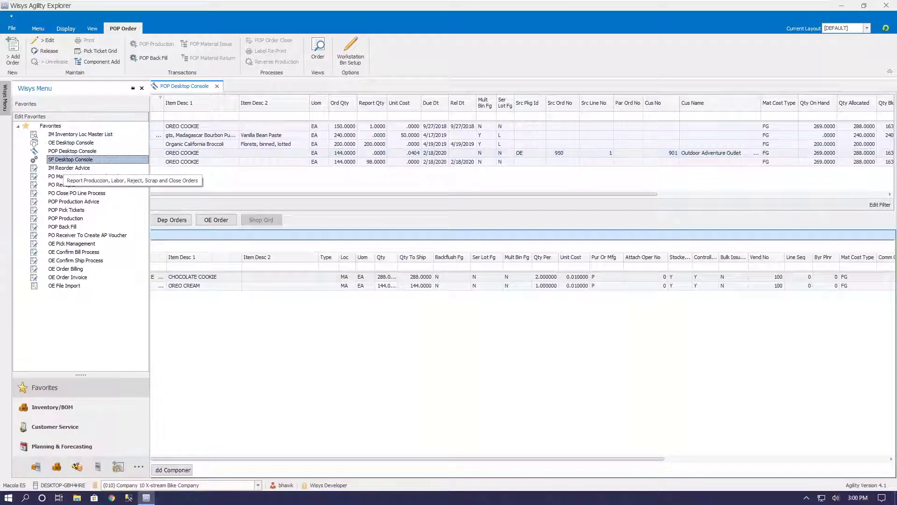
pyautogui.doubleClick(70, 160)
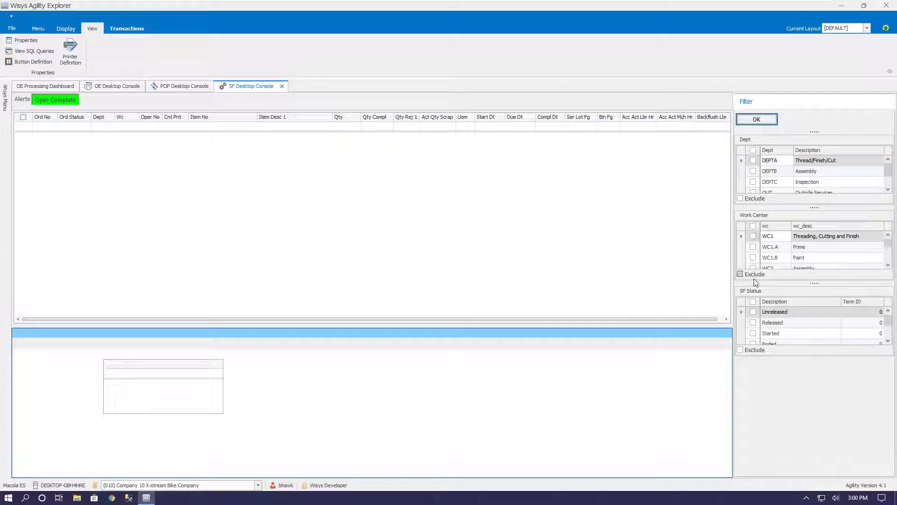
pyautogui.click(753, 161)
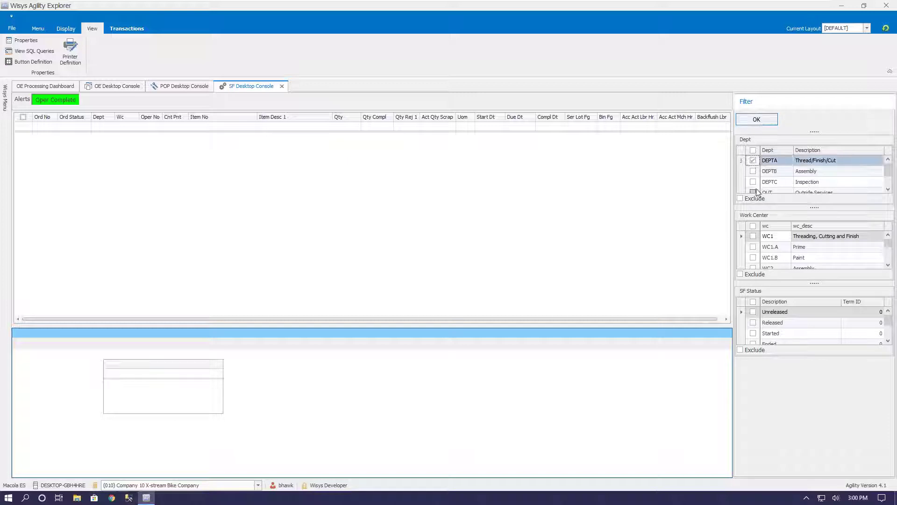
pyautogui.click(753, 160)
pyautogui.click(753, 236)
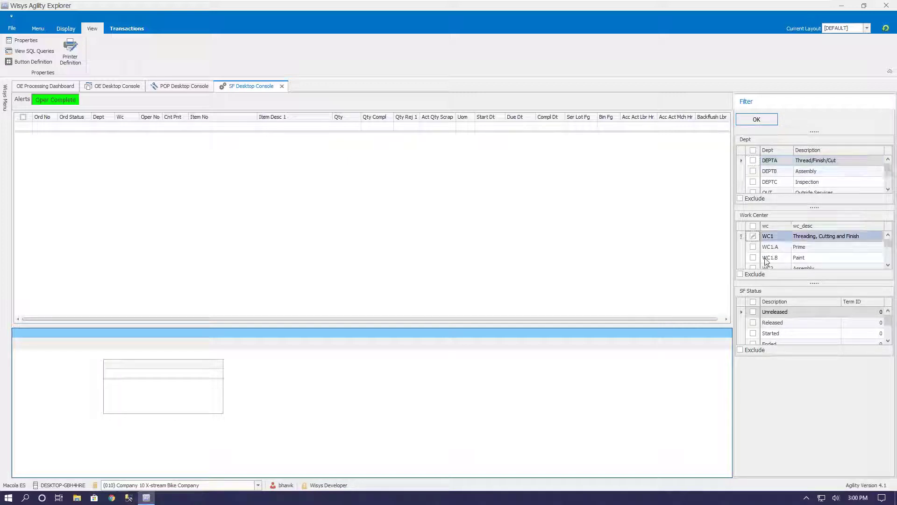
pyautogui.click(753, 236)
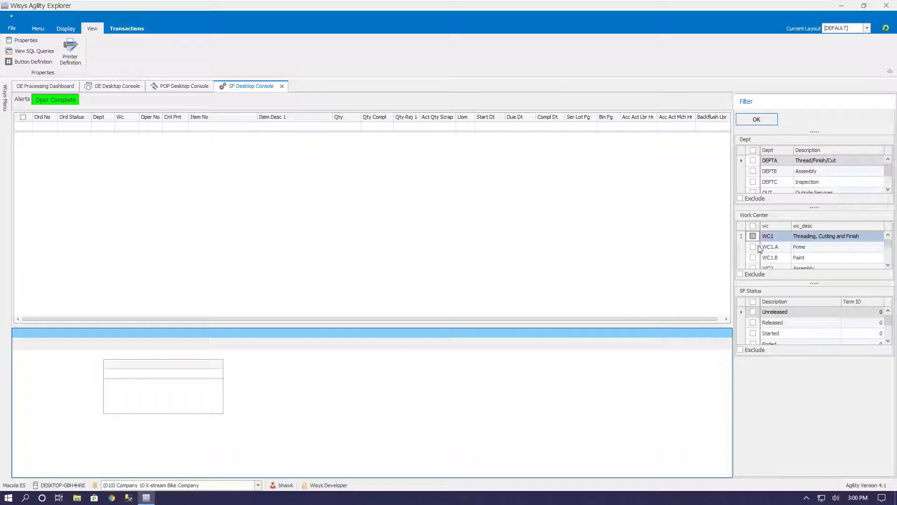
# - Filter the shop floor operations to SF Status Unreleased and Released, and load the list
pyautogui.click(753, 312)
pyautogui.click(753, 322)
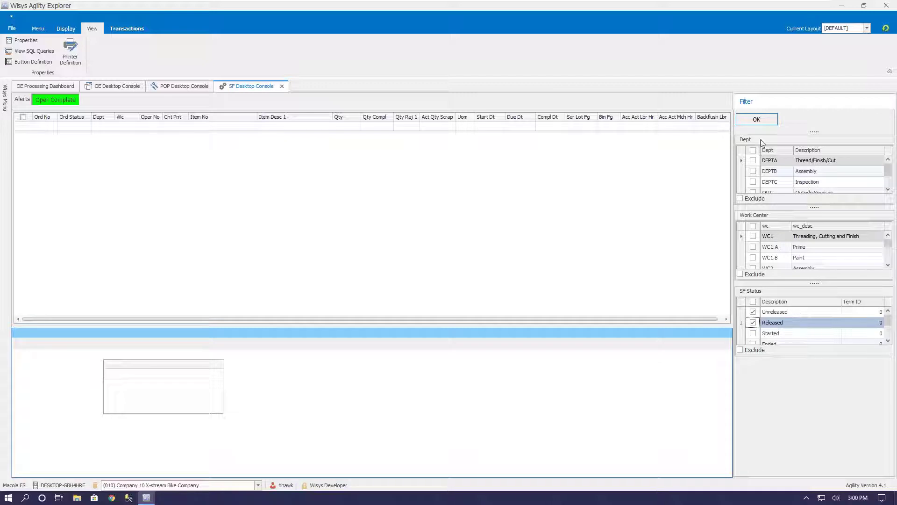
pyautogui.click(757, 119)
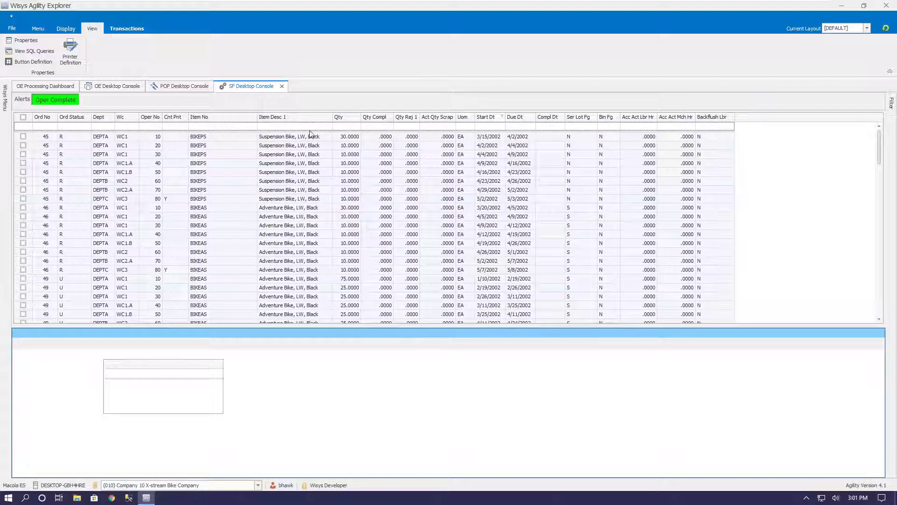
pyautogui.moveTo(100, 118); pyautogui.dragTo(91, 108)
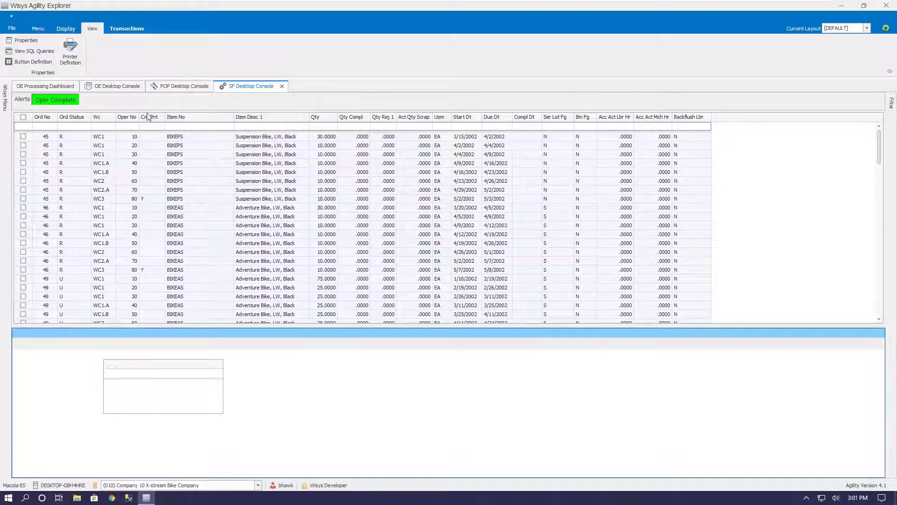
pyautogui.rightClick(108, 118)
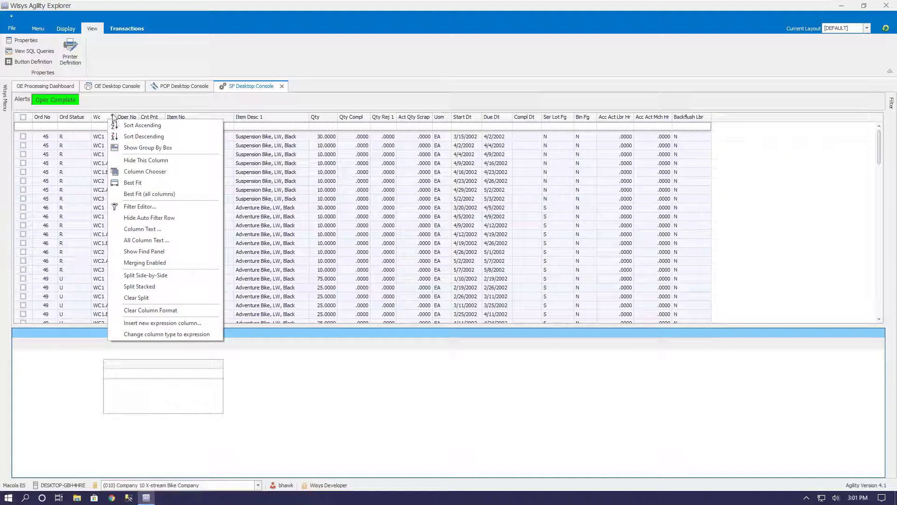
pyautogui.click(145, 171)
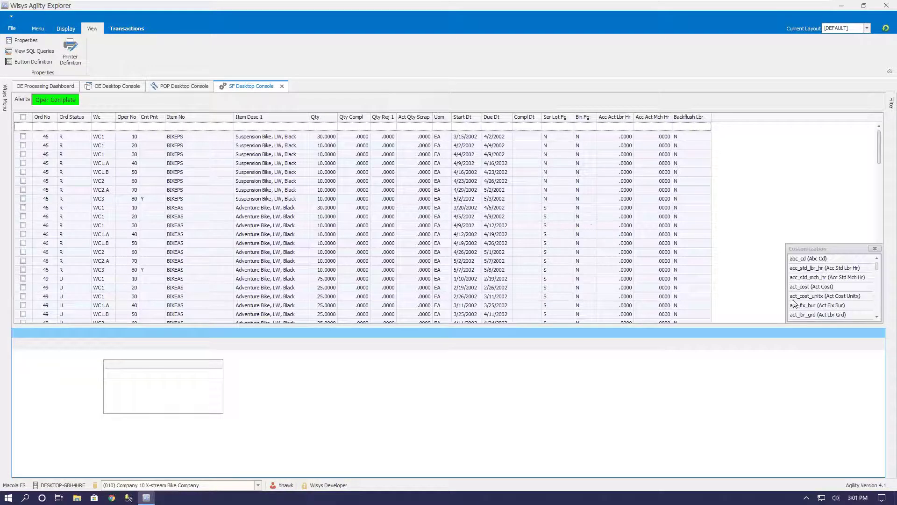
pyautogui.click(875, 248)
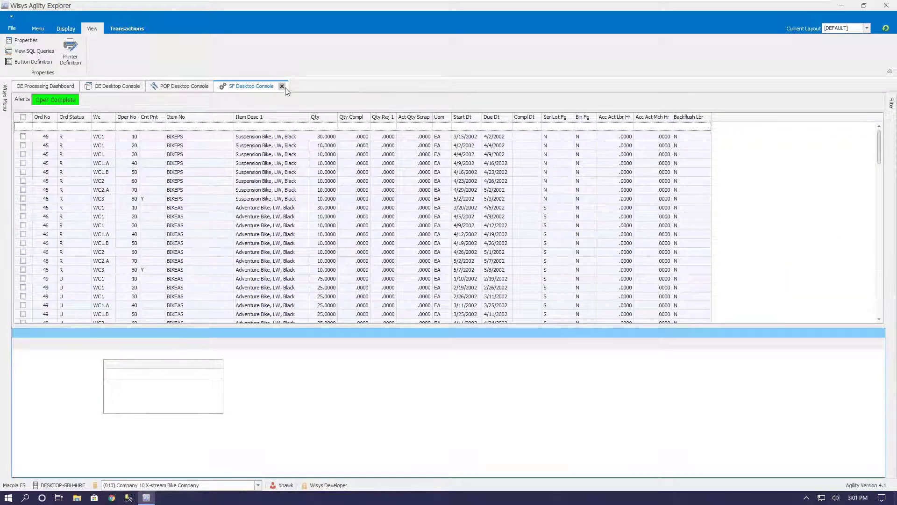
pyautogui.click(282, 86)
# - Reopen the SF Desktop Console from Favorites and load its operations filtered to SF Status Unreleased and Released
pyautogui.moveTo(6, 98)
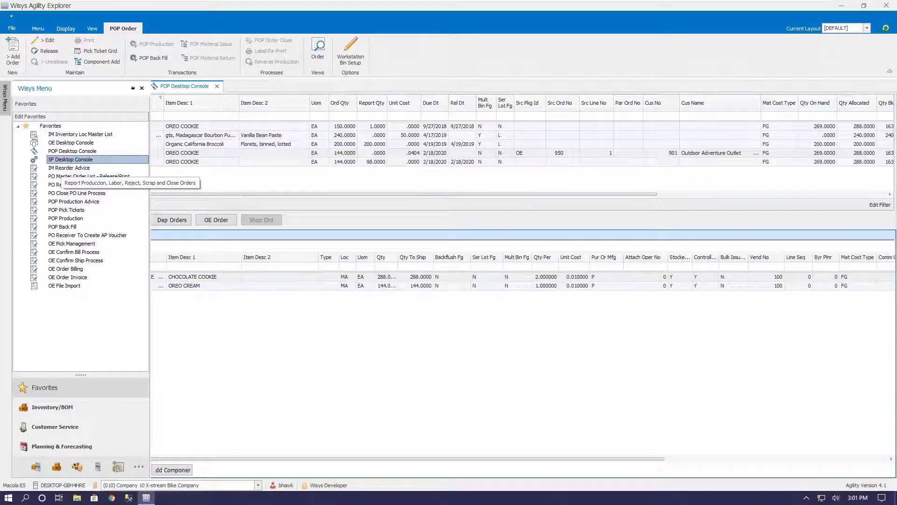
pyautogui.click(61, 160)
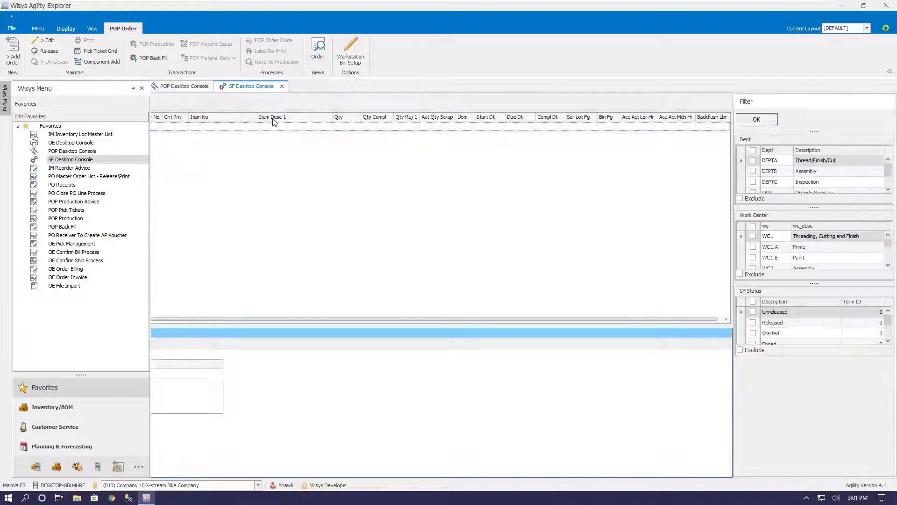
pyautogui.click(753, 312)
pyautogui.click(753, 333)
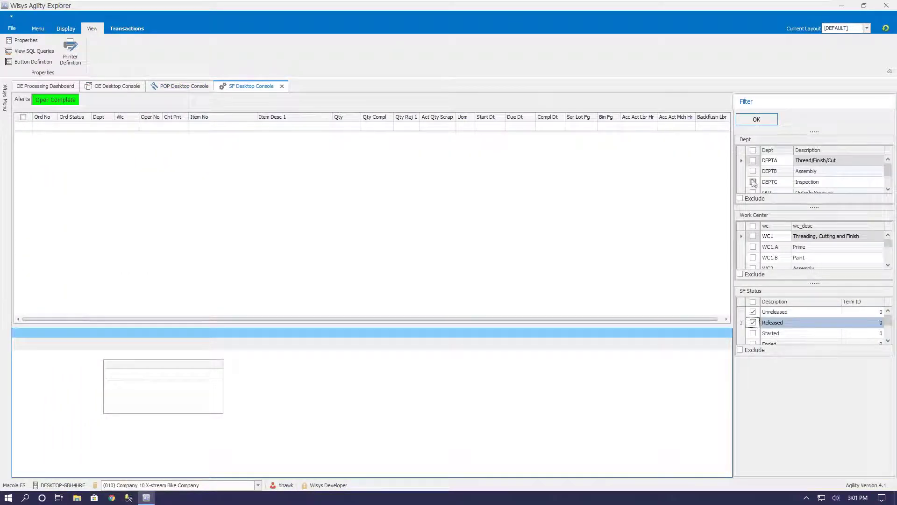
pyautogui.click(756, 120)
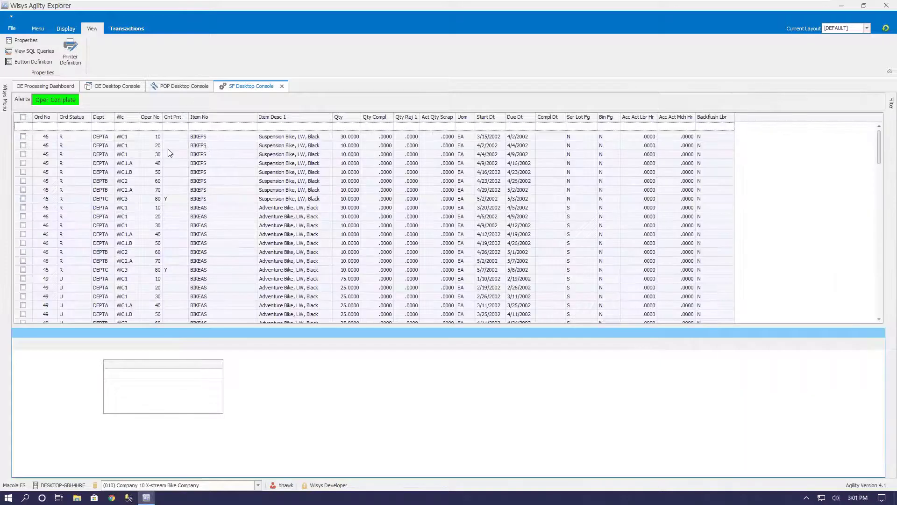
# - Group the main grid by Dept and then Wc, and expand work center WC1 under DEPTA
pyautogui.click(66, 29)
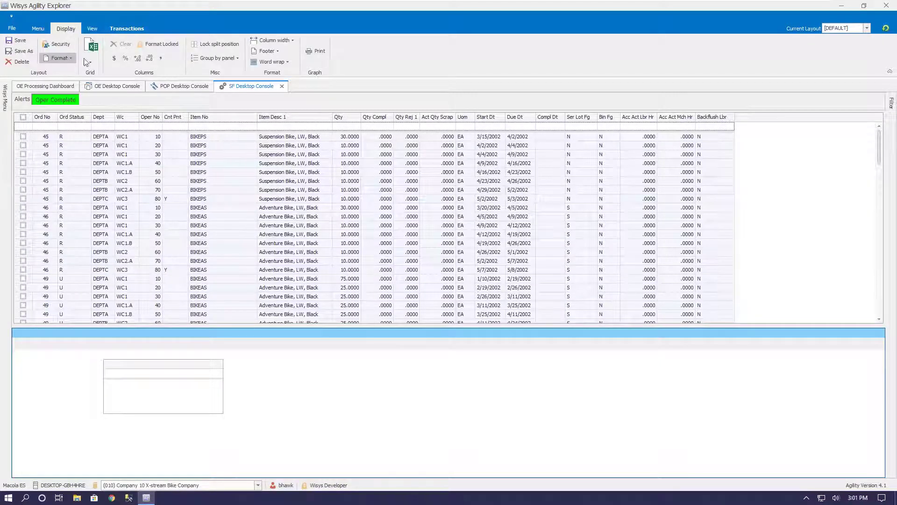
pyautogui.click(238, 59)
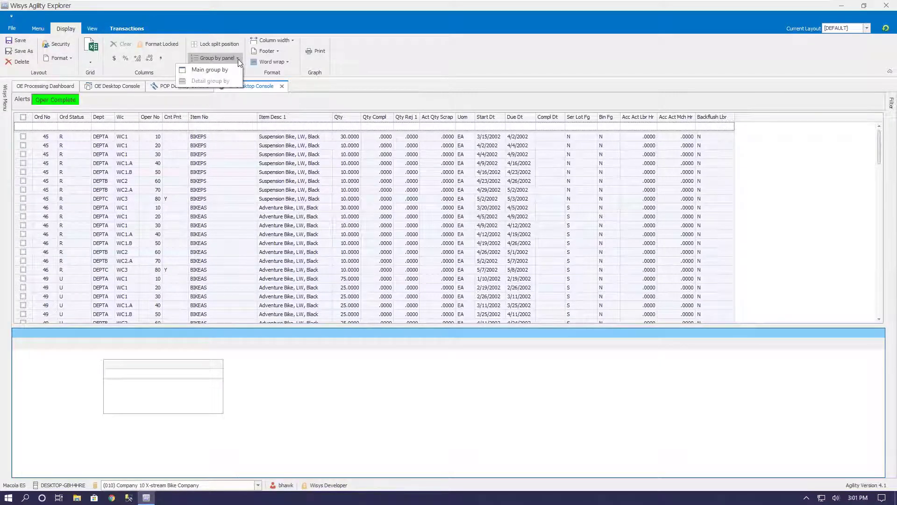
pyautogui.click(216, 72)
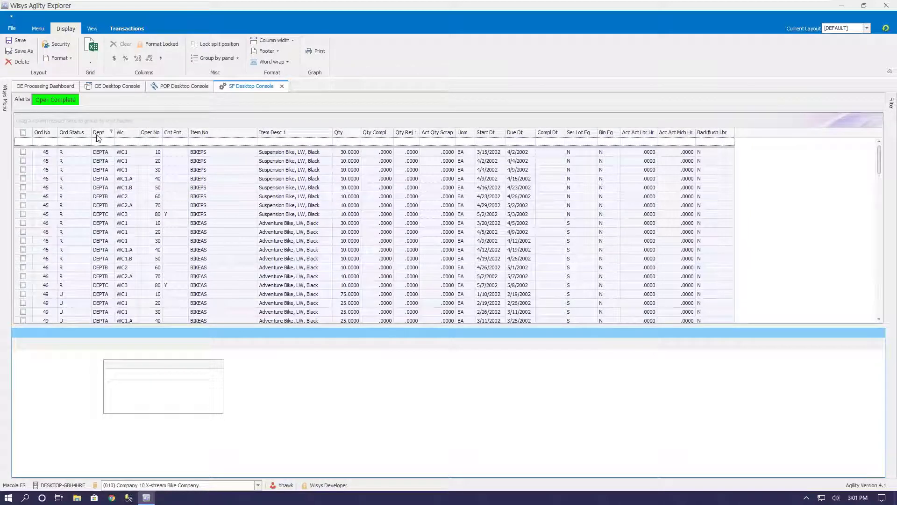
pyautogui.moveTo(99, 134); pyautogui.dragTo(89, 121)
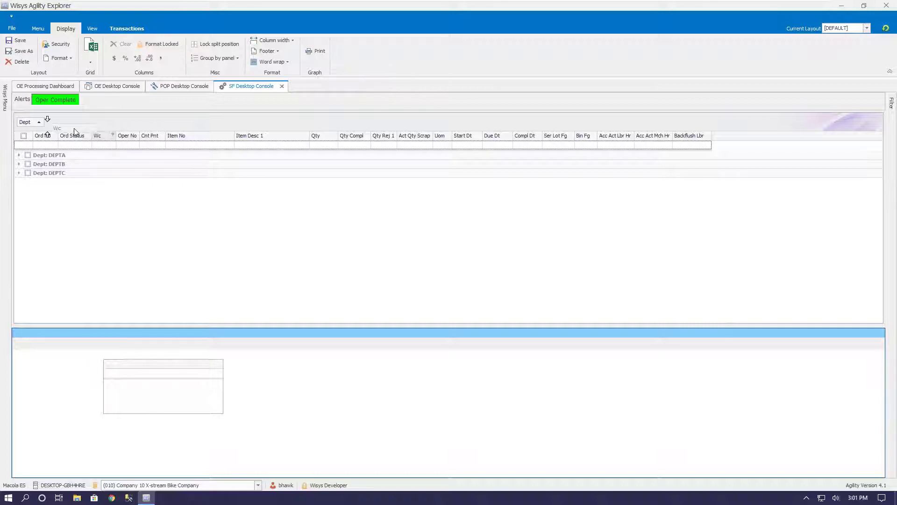
pyautogui.moveTo(97, 135); pyautogui.dragTo(59, 127)
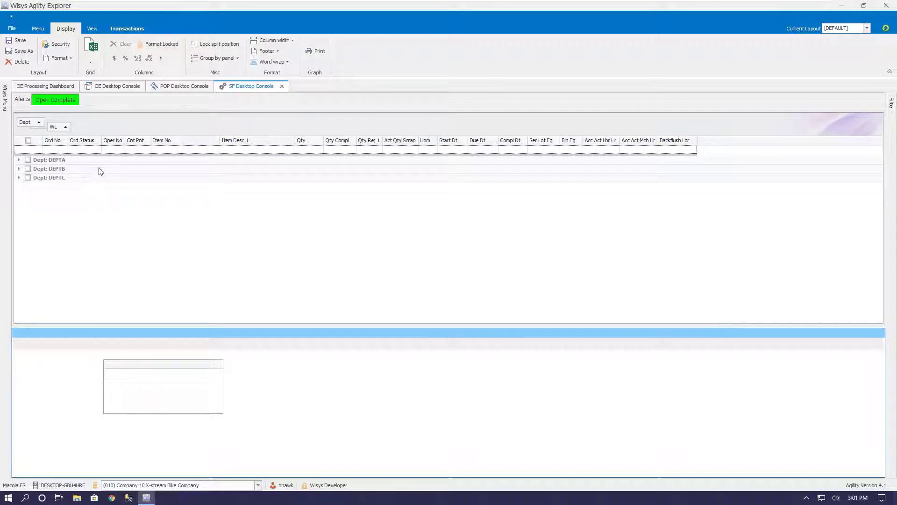
pyautogui.click(19, 160)
pyautogui.click(29, 170)
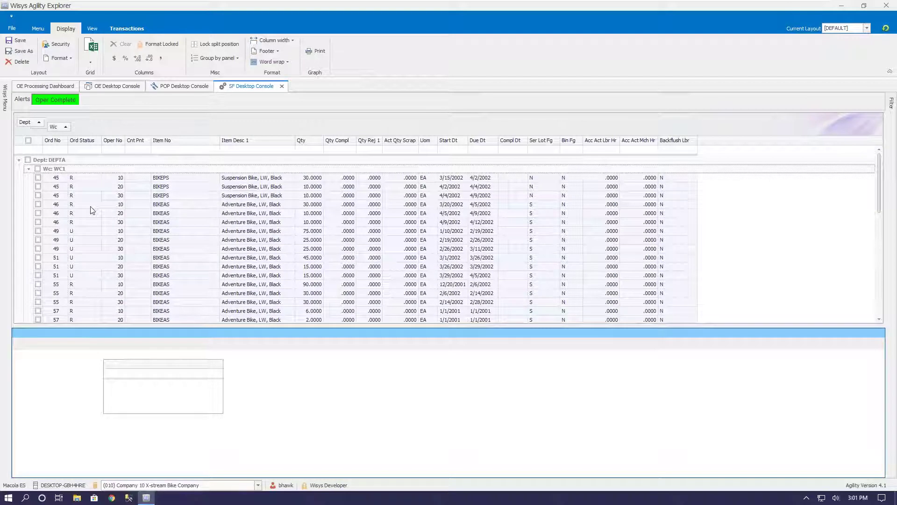
# - Show the main grid's footer and add a sum of the Qty column to it
pyautogui.click(273, 51)
pyautogui.click(265, 62)
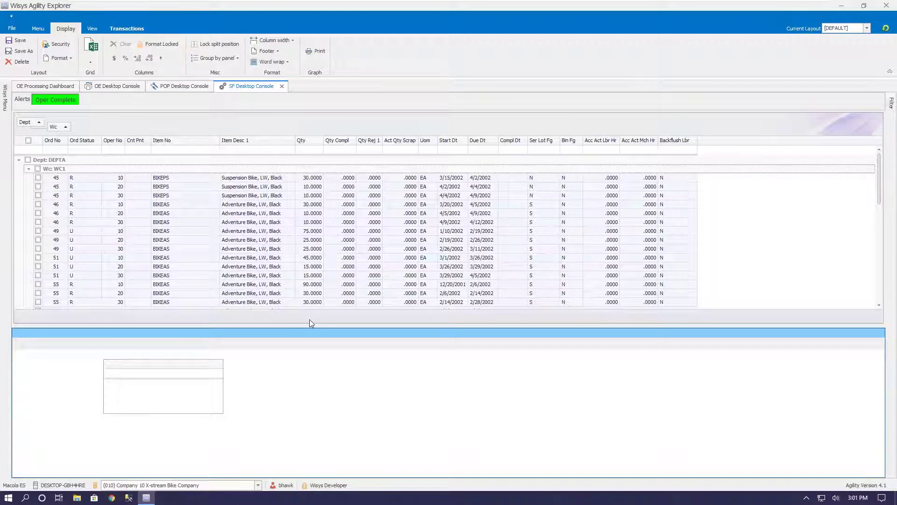
pyautogui.rightClick(312, 318)
pyautogui.click(335, 319)
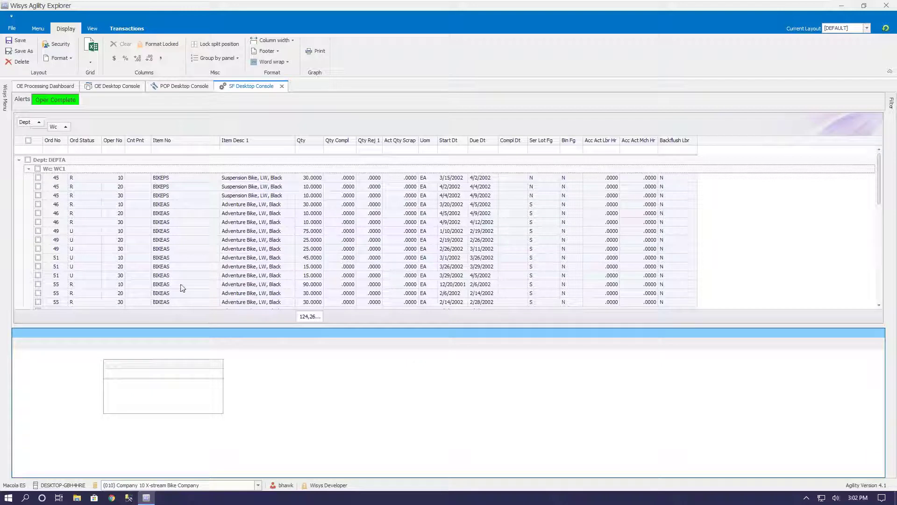
# - Add a Qty sum to the group footers, and widen the Qty column until the totals are fully readable
pyautogui.click(28, 170)
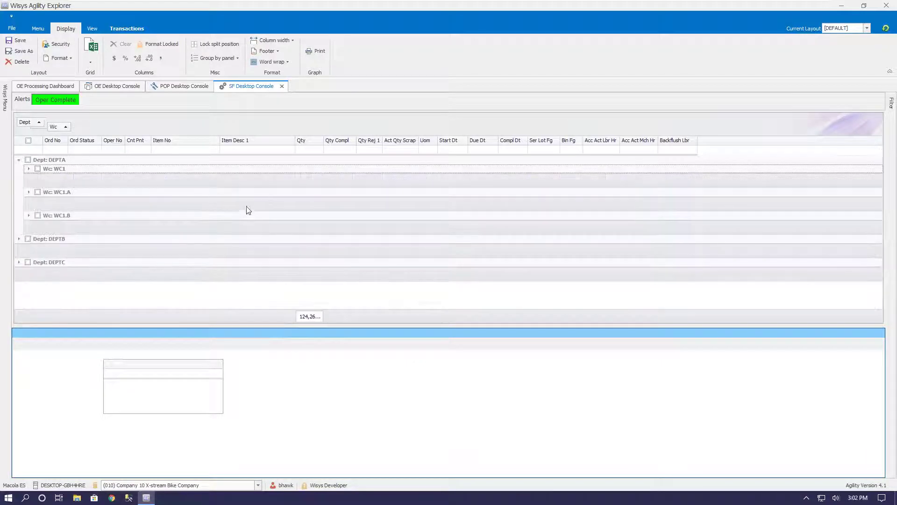
pyautogui.rightClick(312, 187)
pyautogui.click(344, 189)
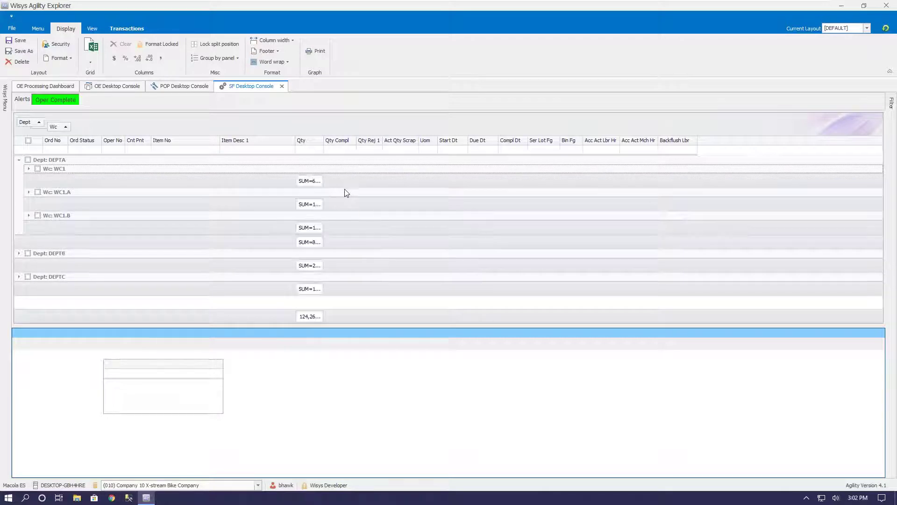
pyautogui.moveTo(323, 141); pyautogui.dragTo(364, 141)
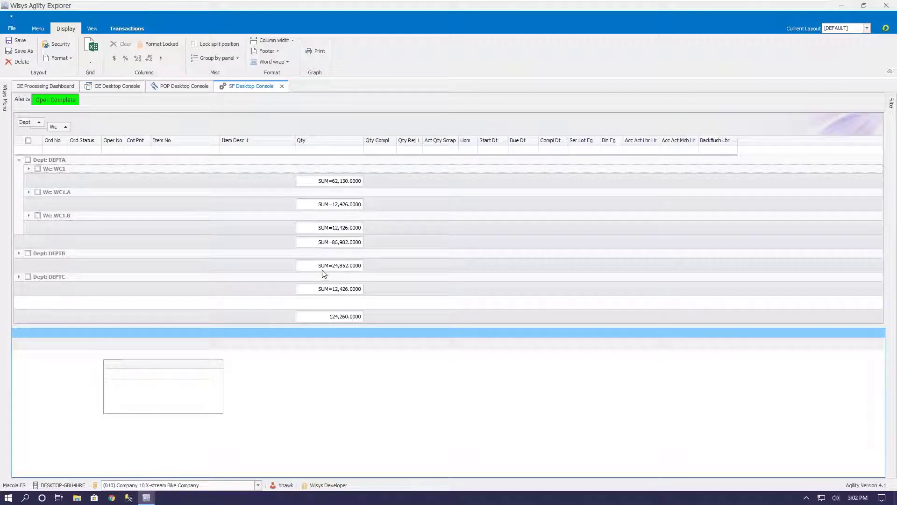
# - Filter Ord Status to "u" and show the Production chart for order 49, operation 10, in work center WC1
pyautogui.click(29, 169)
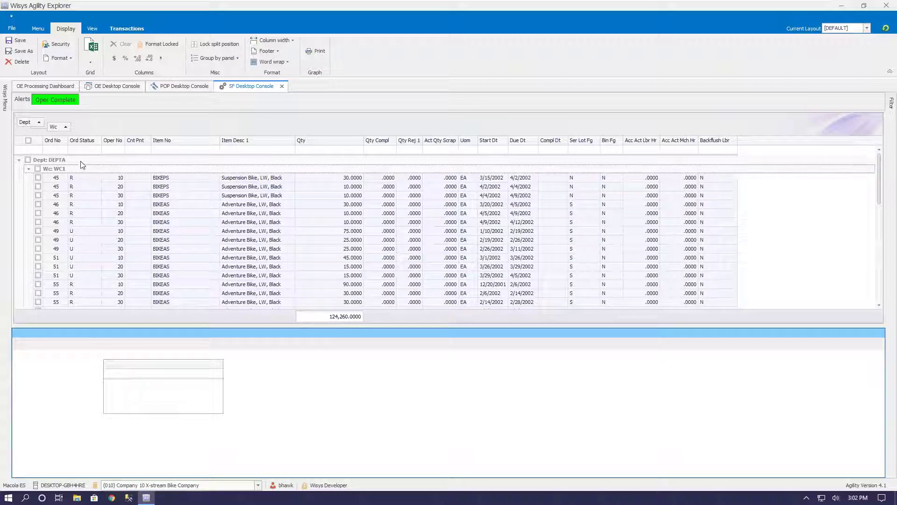
pyautogui.click(89, 149)
pyautogui.write('u')
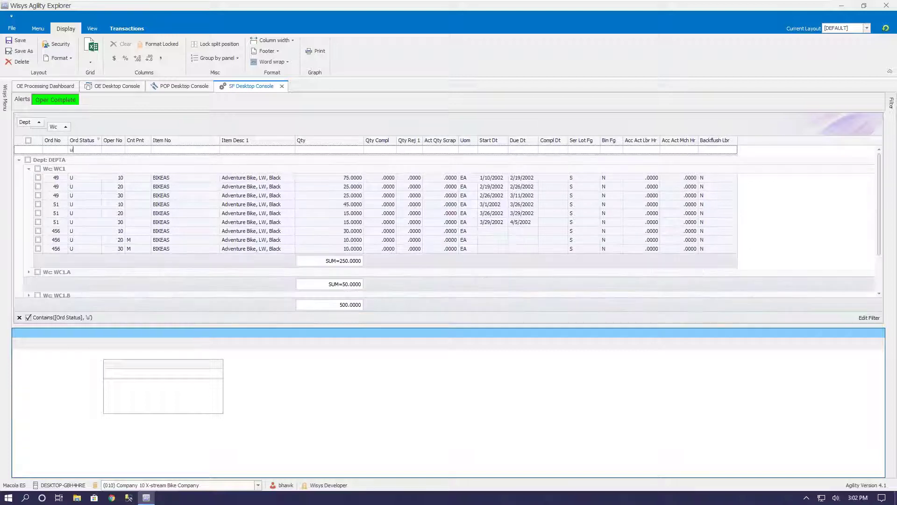
pyautogui.click(55, 180)
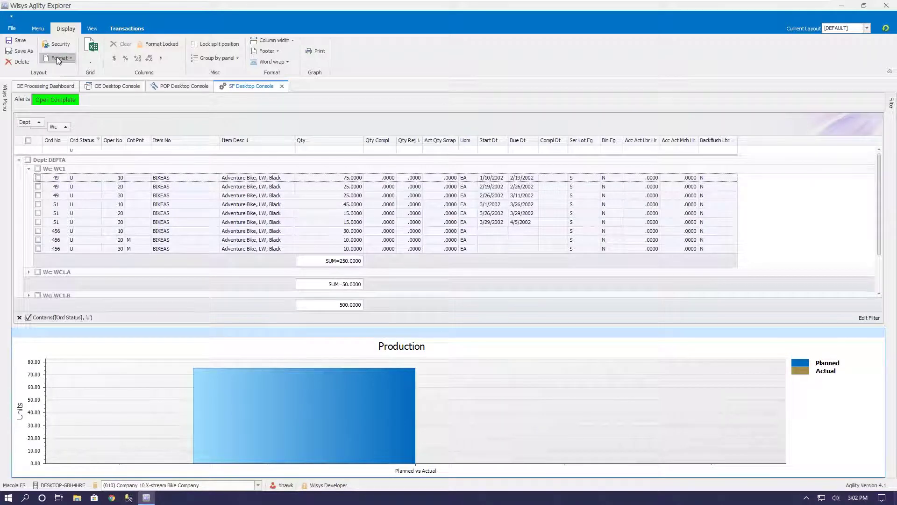
# - Open shop floor order 49 in Macola, try a due date of 05/31/2002, and close the order without saving
pyautogui.click(127, 30)
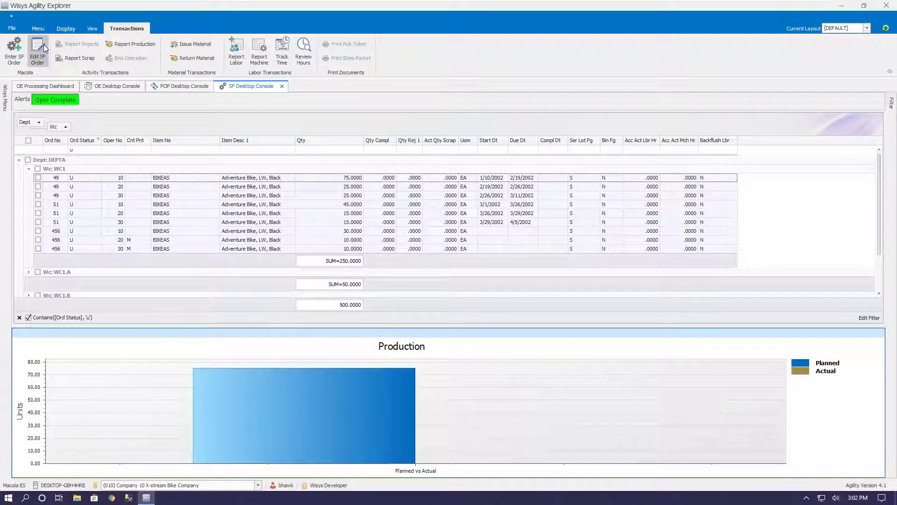
pyautogui.click(37, 50)
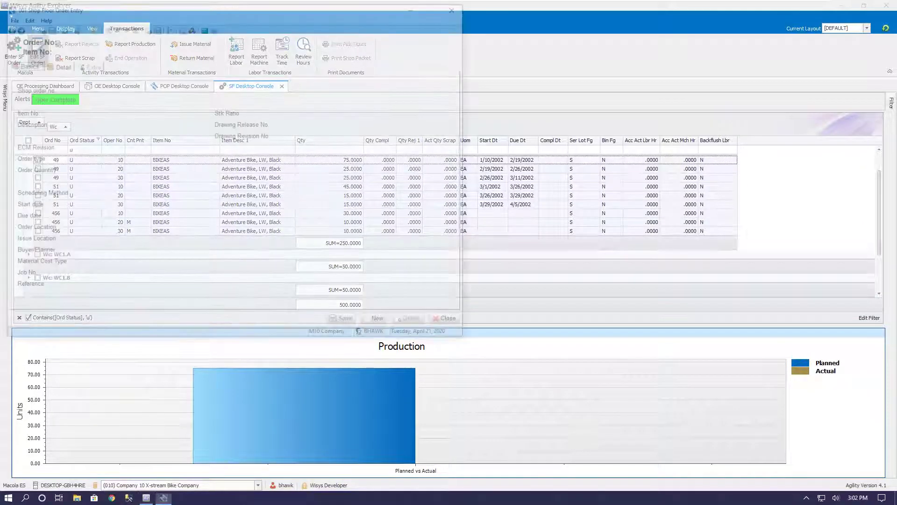
pyautogui.click(126, 219)
pyautogui.click(197, 219)
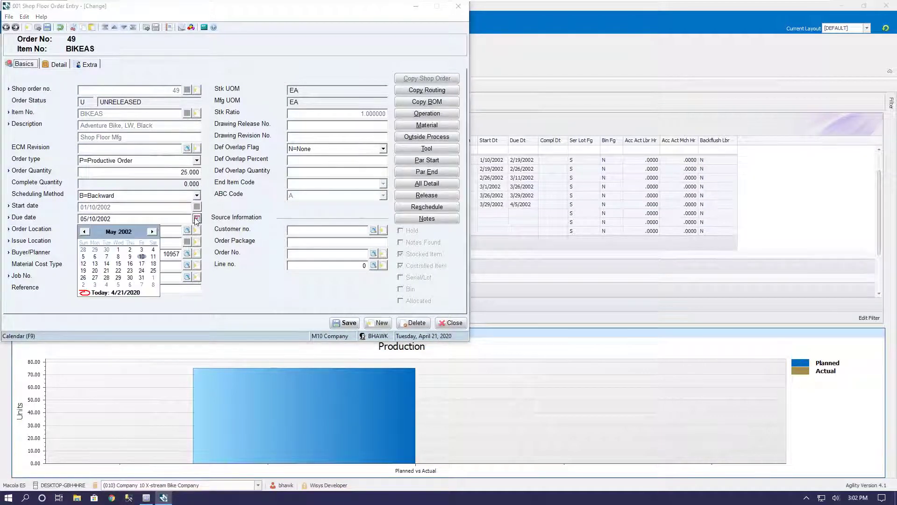
pyautogui.click(142, 277)
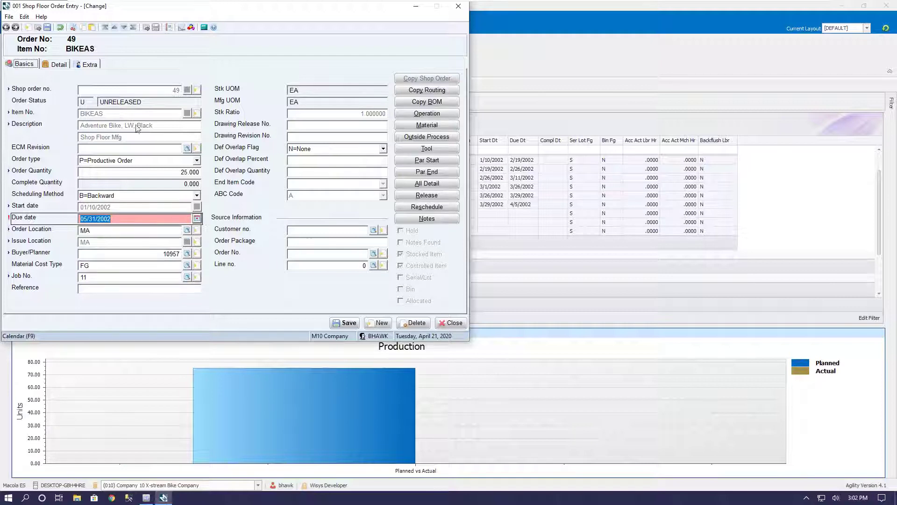
pyautogui.click(128, 219)
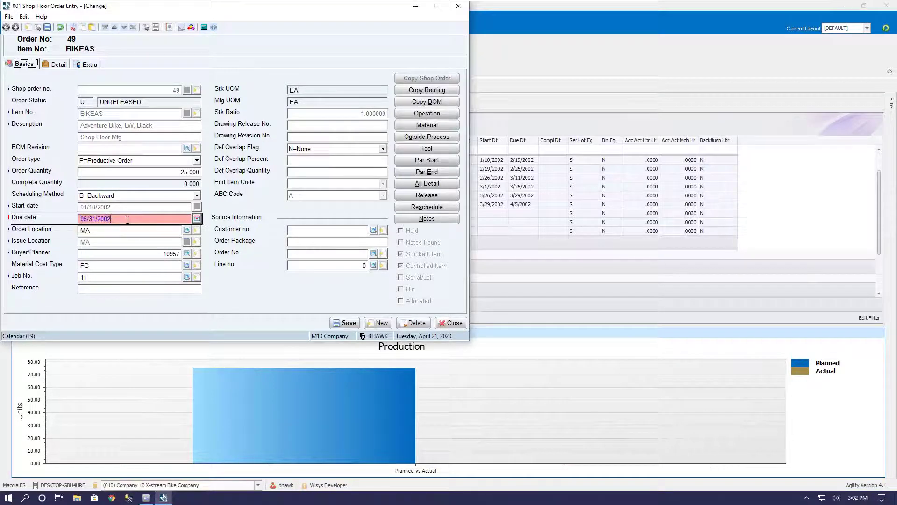
pyautogui.click(198, 219)
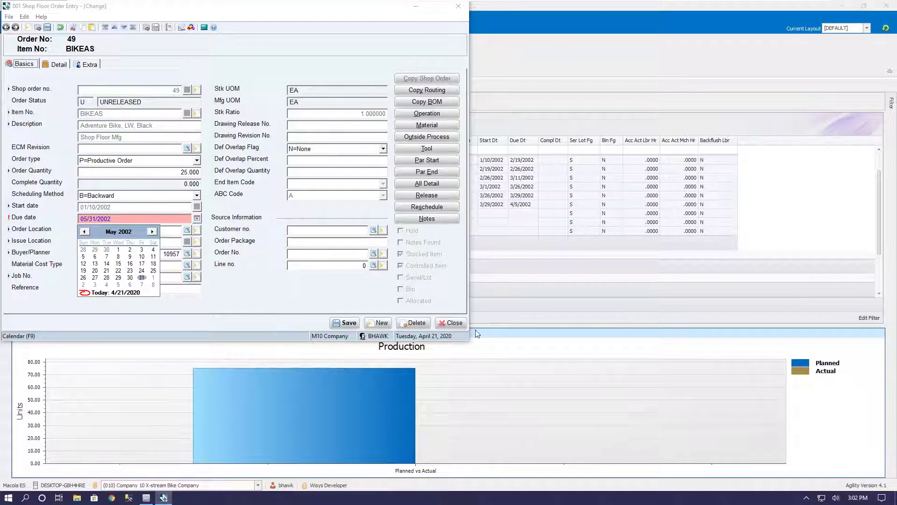
pyautogui.press('Escape')
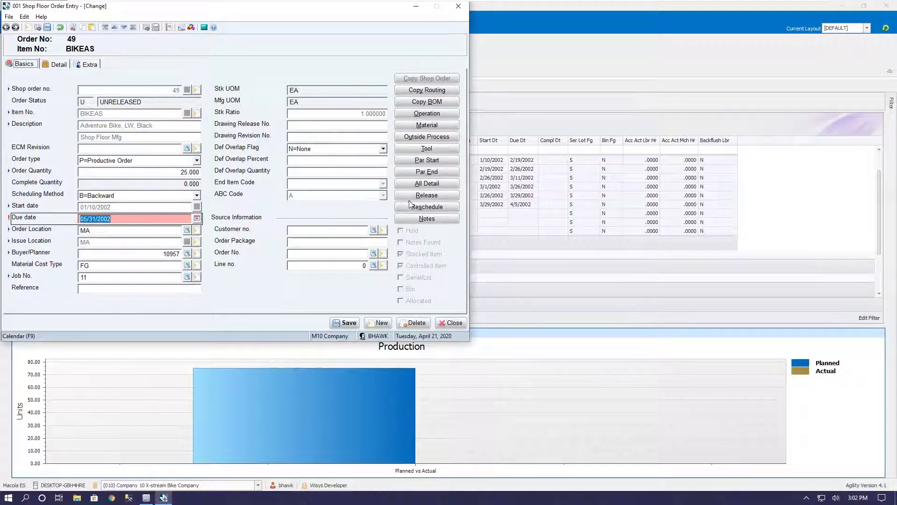
pyautogui.click(450, 323)
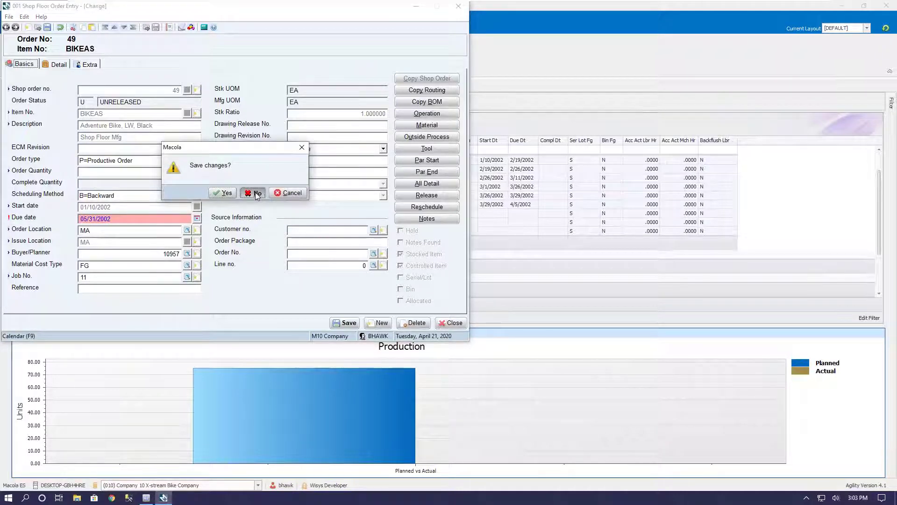
pyautogui.click(256, 193)
pyautogui.click(452, 323)
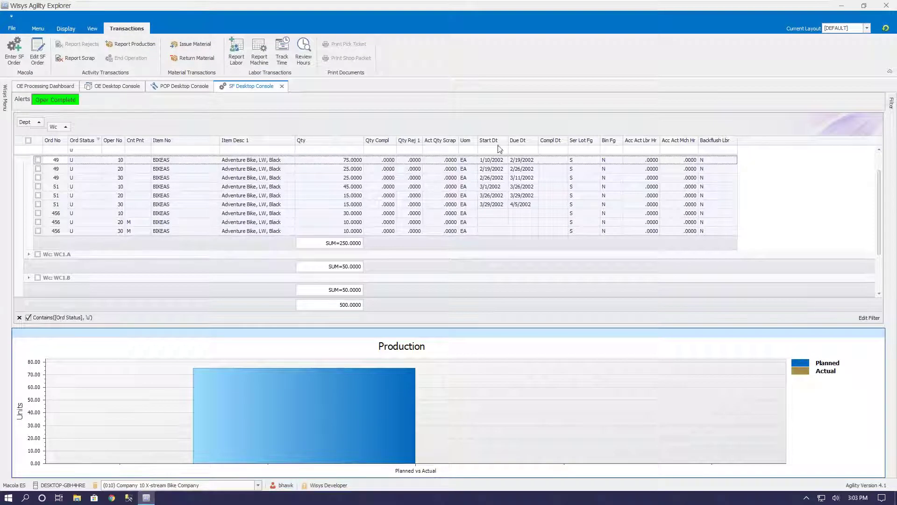
# - Sort the operations by Due Dt descending, and show the Production chart for order 49 in work center WC1.A
pyautogui.click(518, 141)
pyautogui.click(518, 140)
pyautogui.scroll(-2, 411, 202)
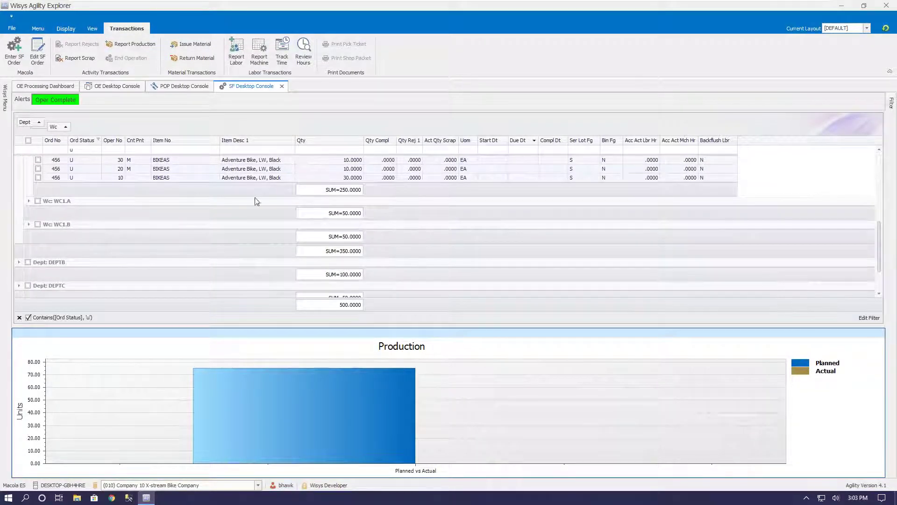
pyautogui.click(28, 201)
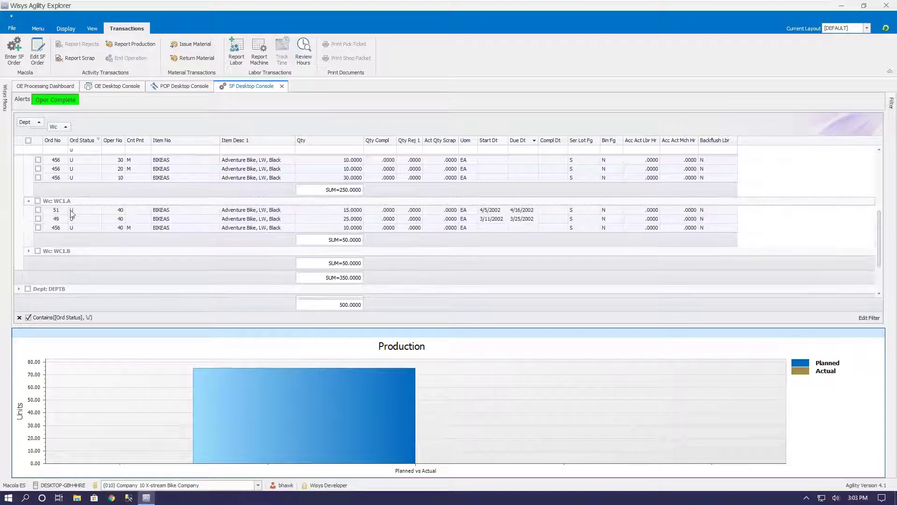
pyautogui.click(119, 219)
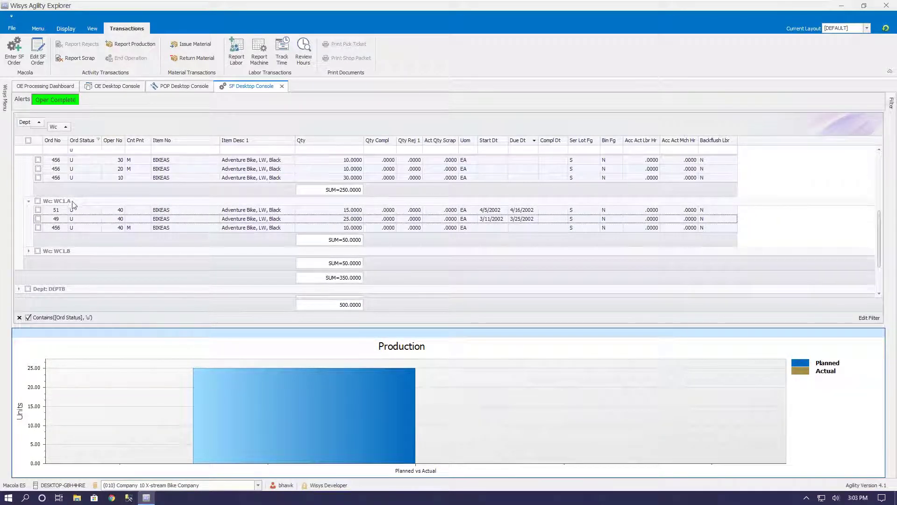
# - Filter Ord Status to "r" and show the Production chart for operation 10 of item A-BIN-FG
pyautogui.click(73, 150)
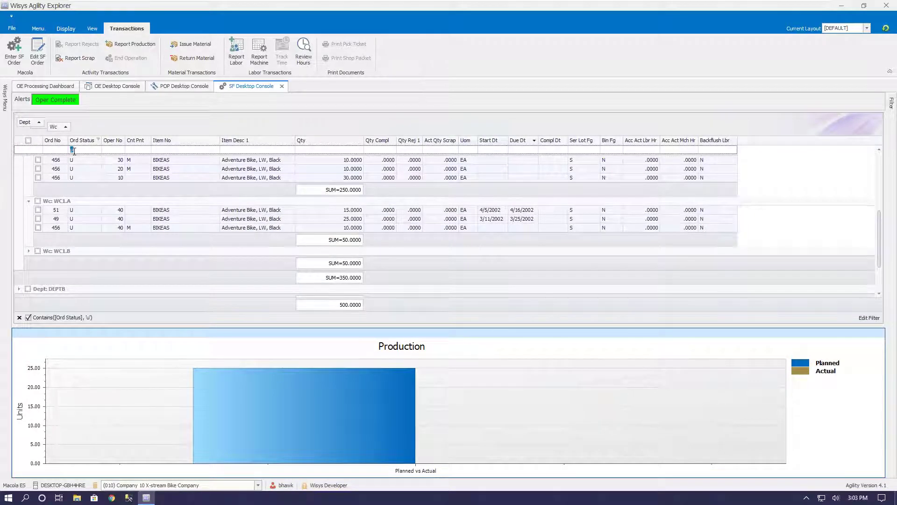
pyautogui.write('r')
pyautogui.click(84, 171)
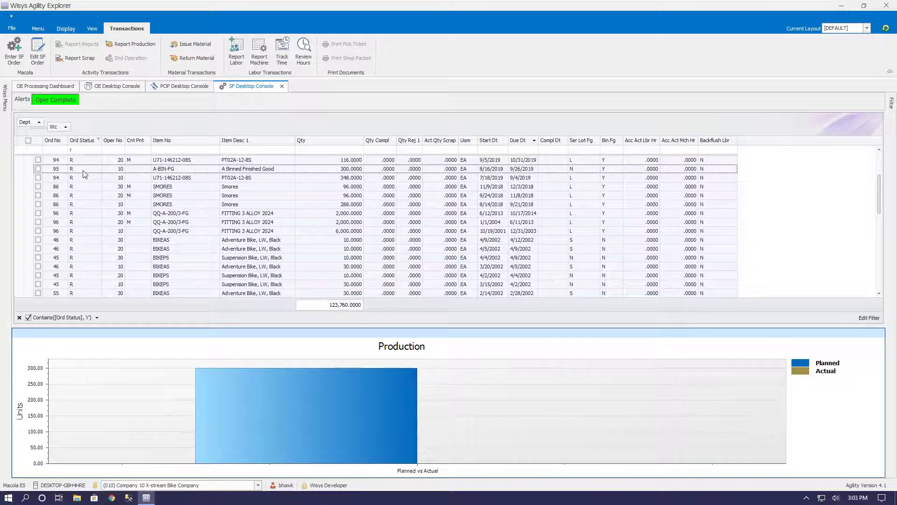
# - Open the A-BIN-FG shop floor order in Macola and pick 05/30/2020 as due date, accepting the adjustment to 05/29/2020
pyautogui.click(37, 55)
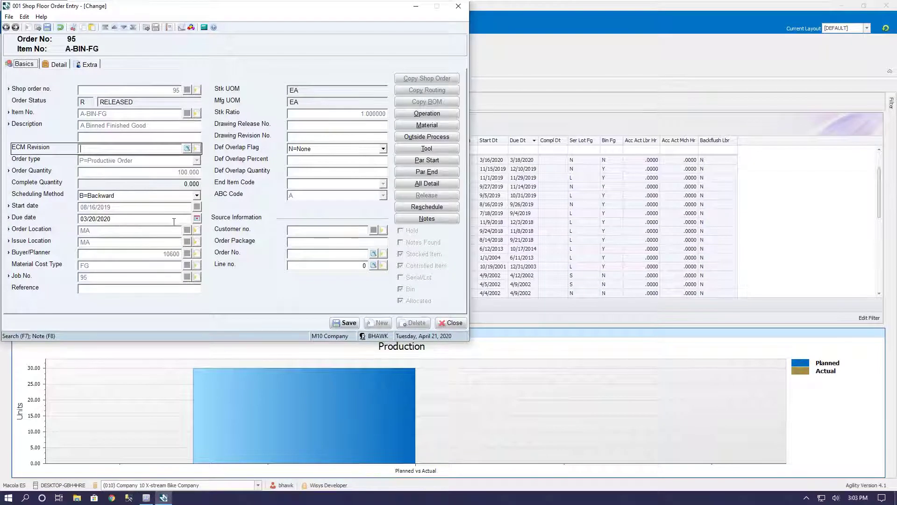
pyautogui.click(197, 218)
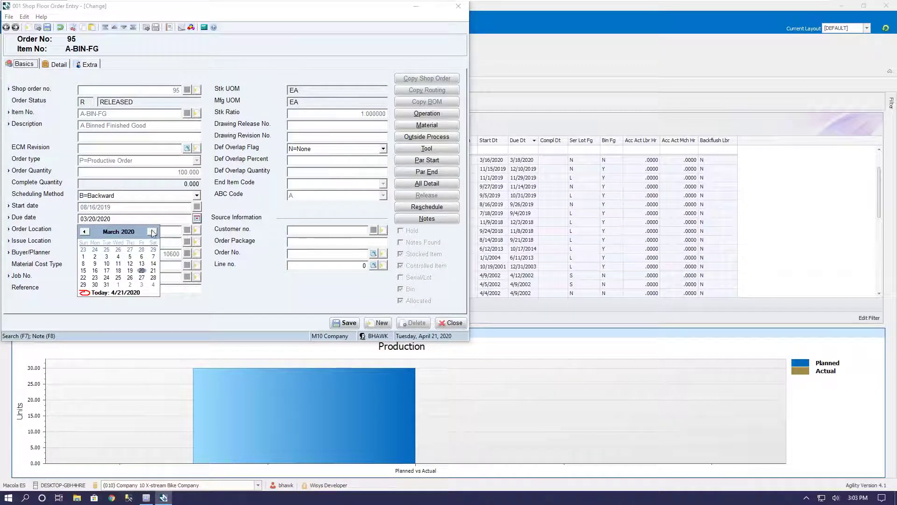
pyautogui.click(153, 232)
pyautogui.click(152, 232)
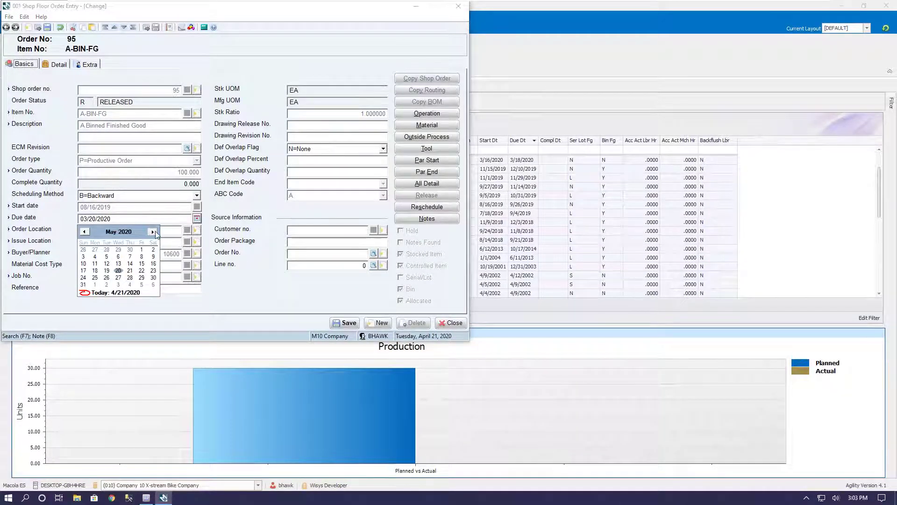
pyautogui.click(154, 277)
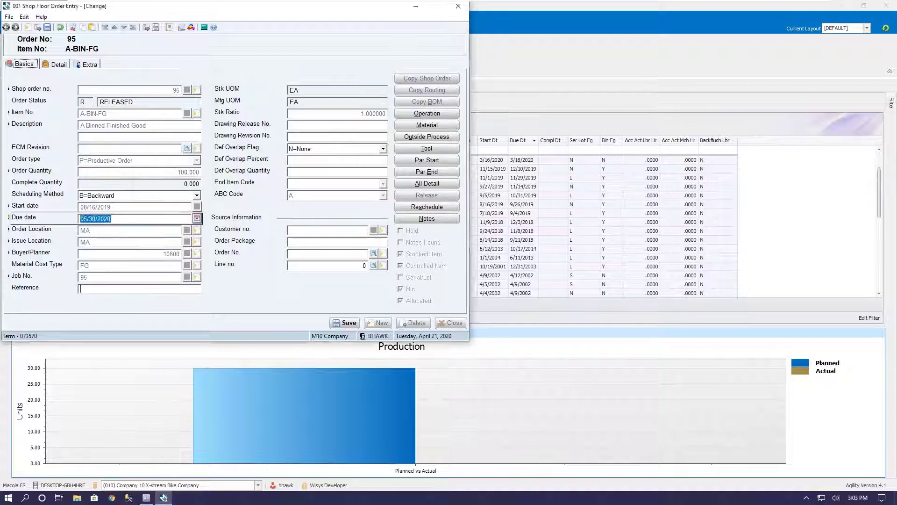
pyautogui.click(290, 193)
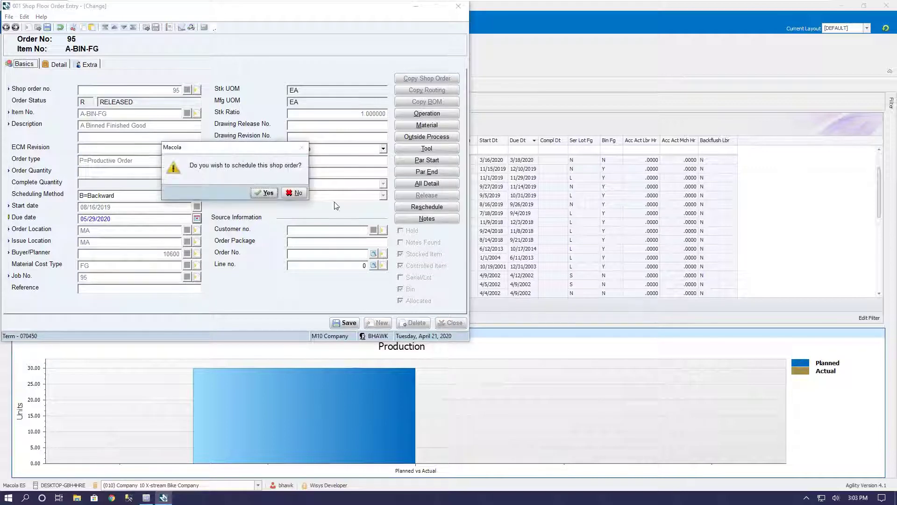
# - Schedule the shop order for its new due date, close it, and refresh the SF Desktop Console
pyautogui.click(263, 193)
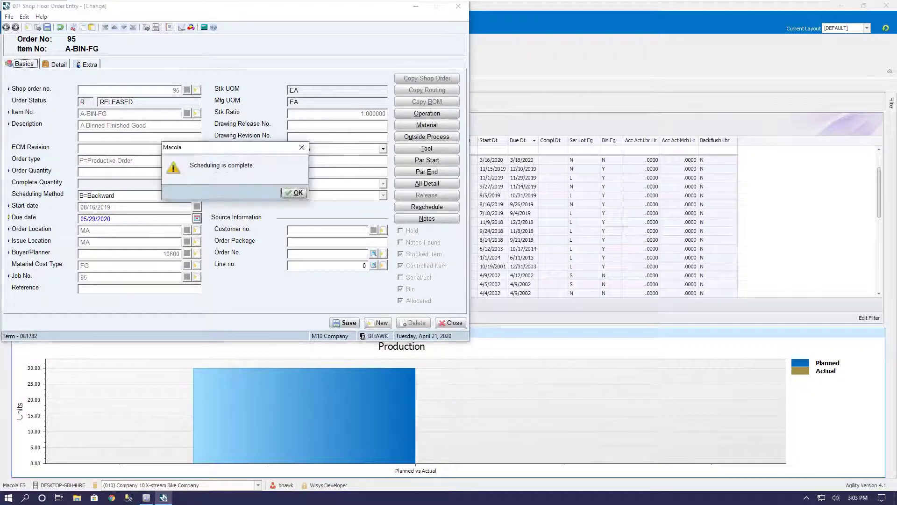
pyautogui.click(301, 193)
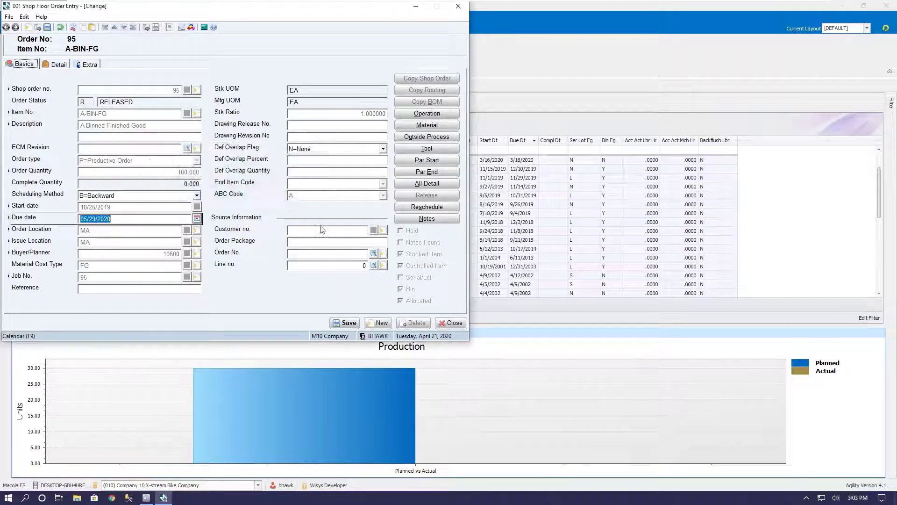
pyautogui.click(458, 323)
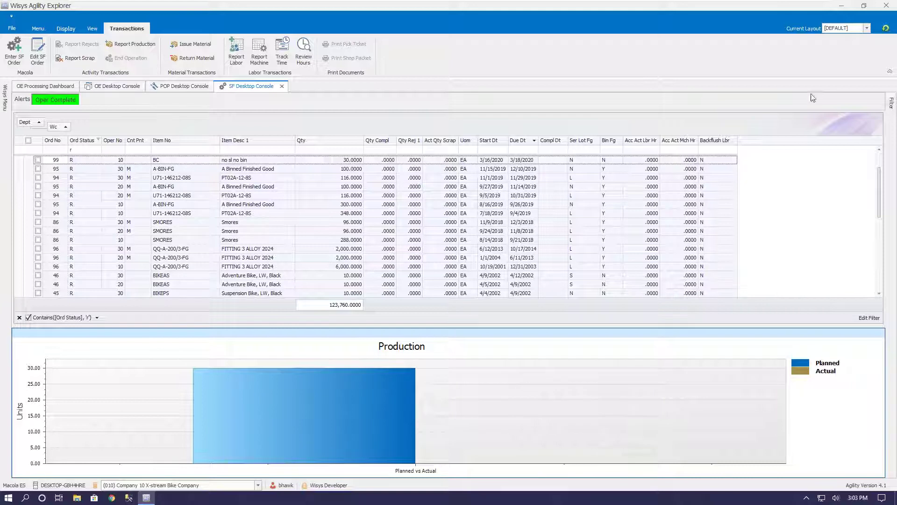
pyautogui.click(884, 28)
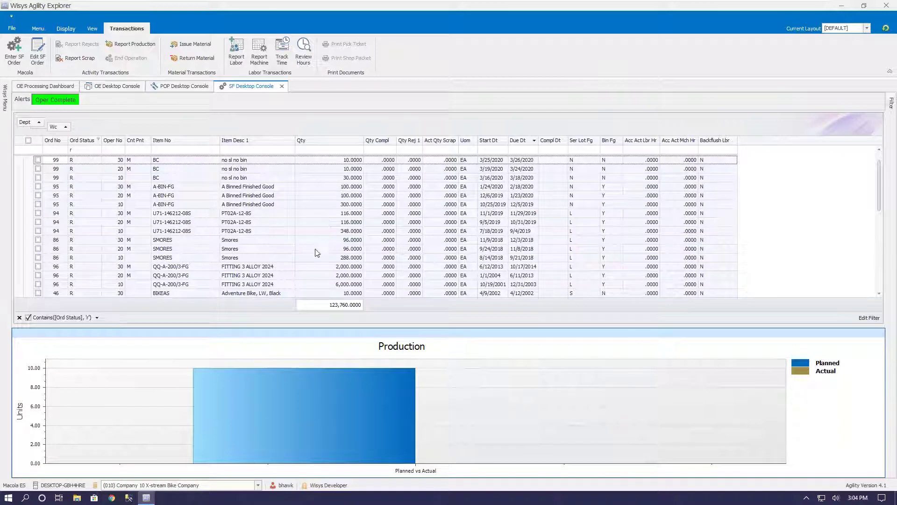
# - Open IM Reorder Advice from the favorites and load it for all locations with a blank item number range
pyautogui.moveTo(7, 103)
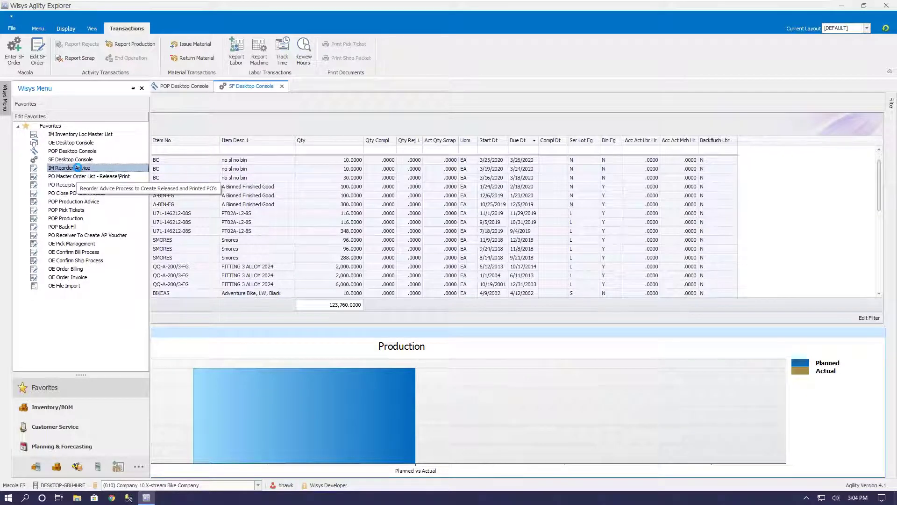
pyautogui.click(78, 168)
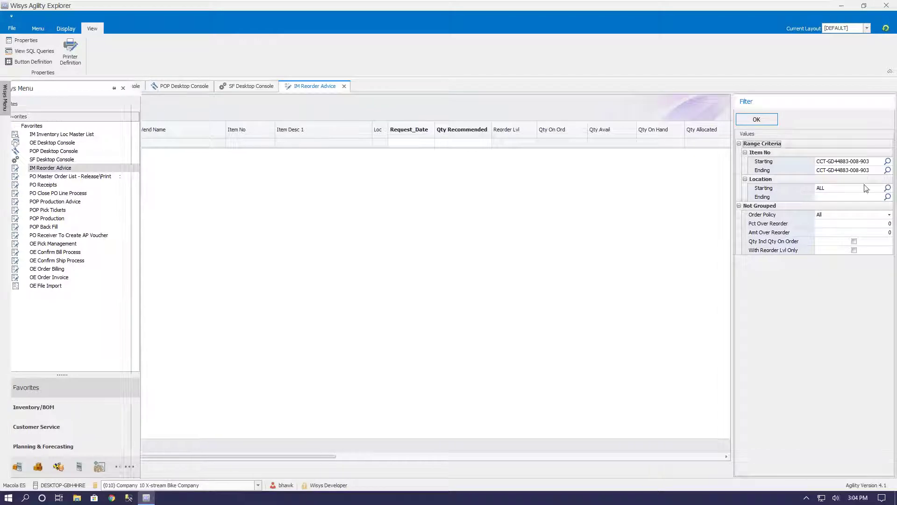
pyautogui.click(855, 163)
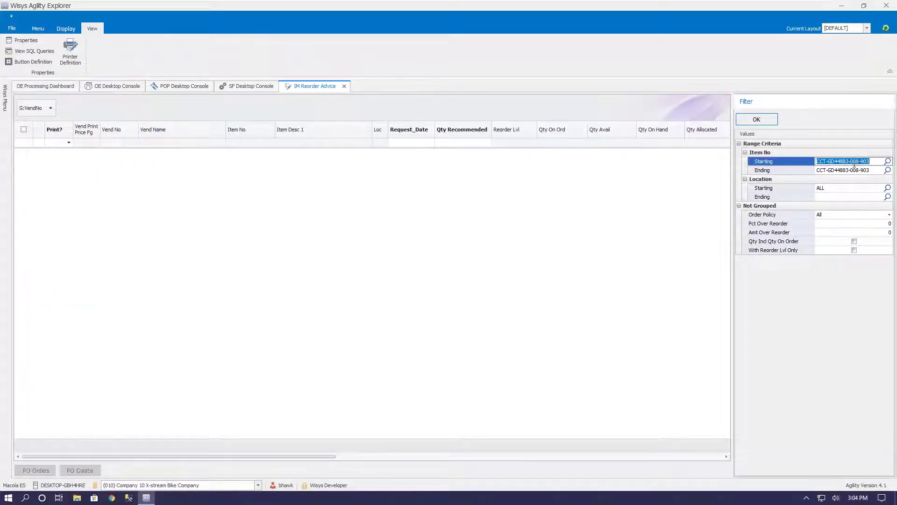
pyautogui.press('Delete')
pyautogui.click(857, 169)
pyautogui.press('Delete')
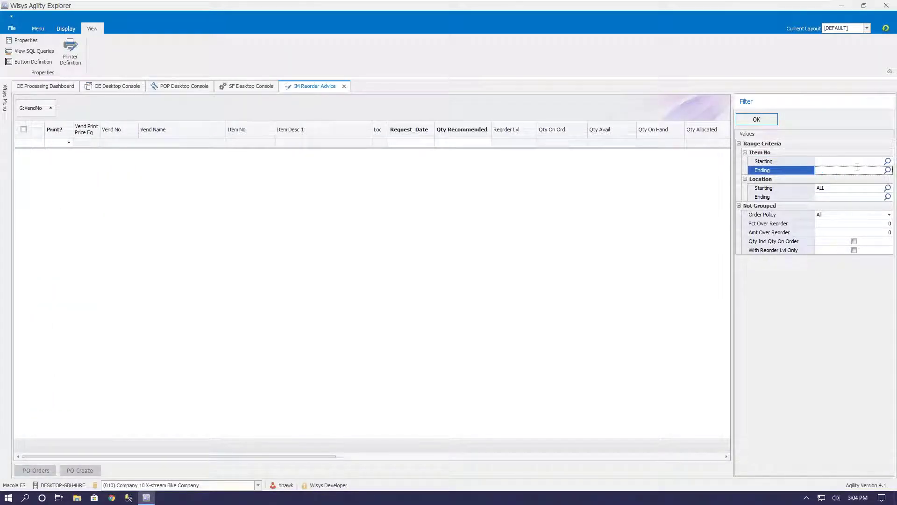
pyautogui.click(759, 120)
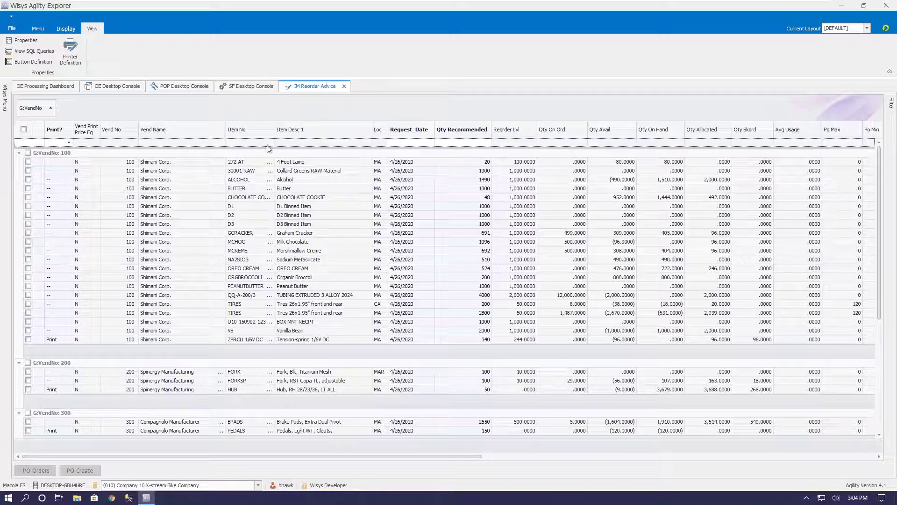
# - Widen the Item No column so full item numbers fit, and mark the CHOCOLATE COOKIE line for ordering
pyautogui.moveTo(275, 129); pyautogui.dragTo(339, 136)
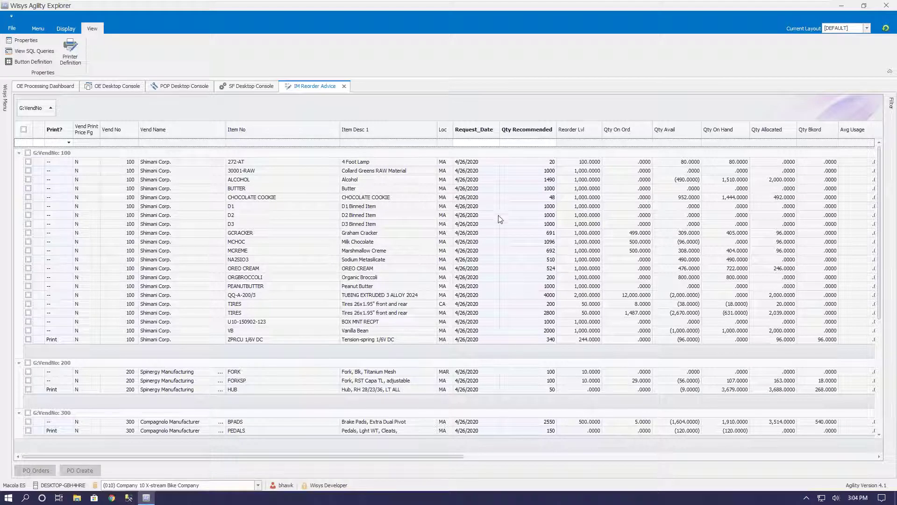
pyautogui.click(552, 198)
pyautogui.click(28, 199)
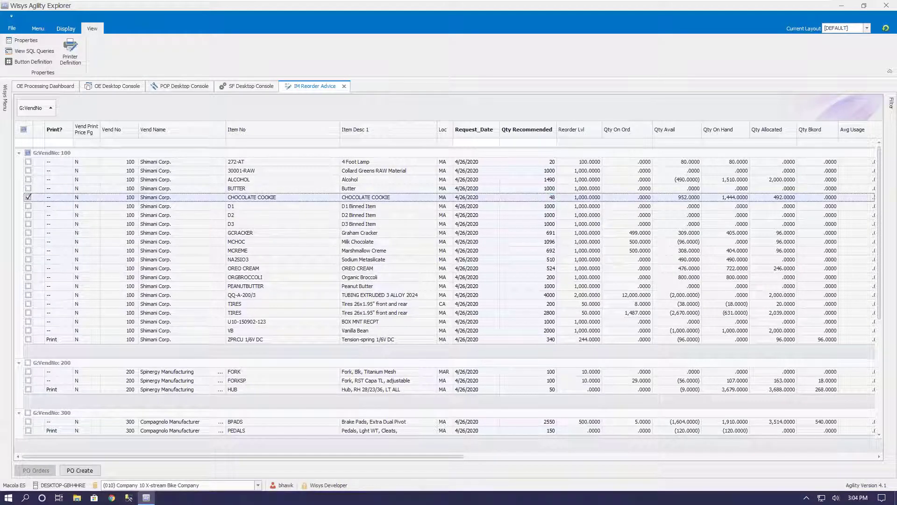
# - Mark the OREO CREAM line for ordering and set its Print? value to Print
pyautogui.click(249, 269)
pyautogui.click(28, 269)
pyautogui.click(65, 271)
pyautogui.click(65, 270)
pyautogui.click(55, 276)
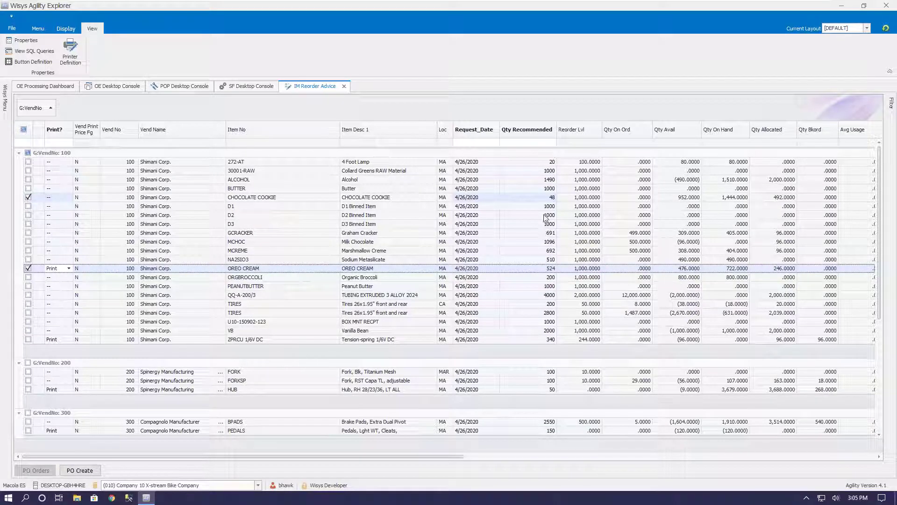
# - Set the Qty Recommended of CHOCOLATE COOKIE to 144
pyautogui.click(548, 197)
pyautogui.write('144')
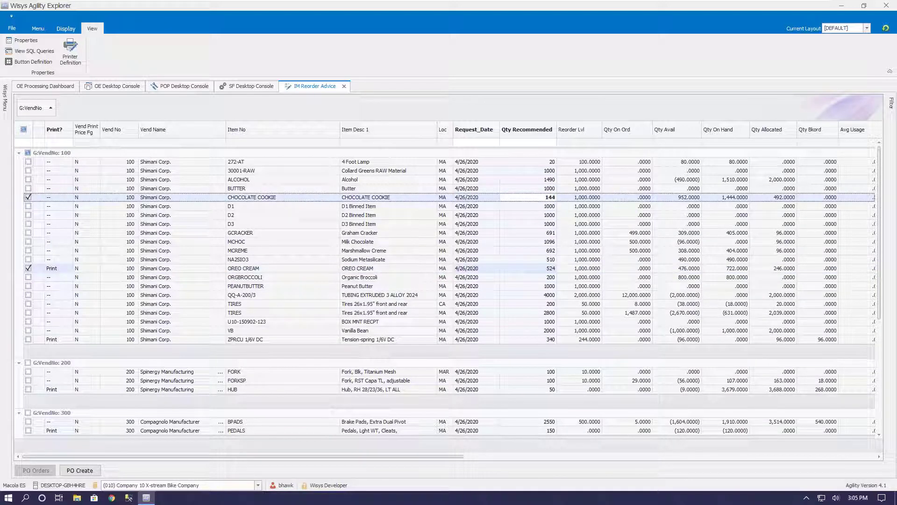
pyautogui.press('Down')
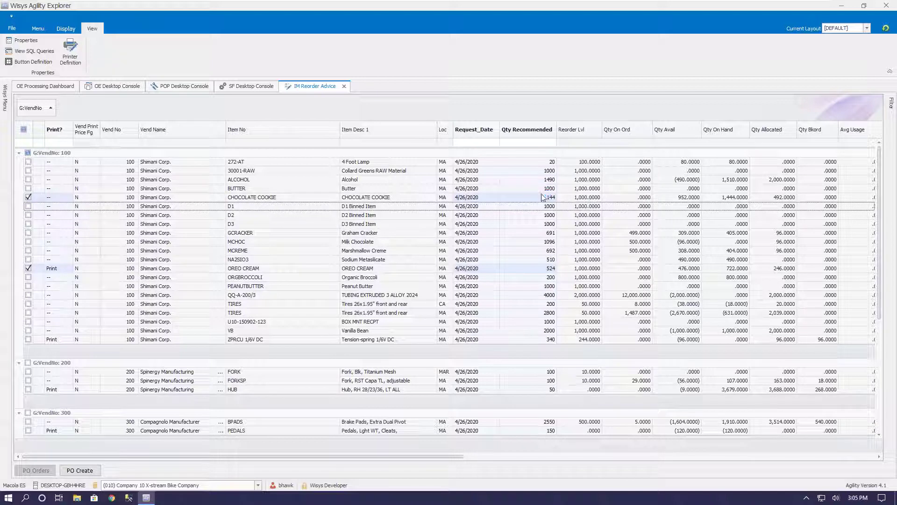
pyautogui.click(547, 215)
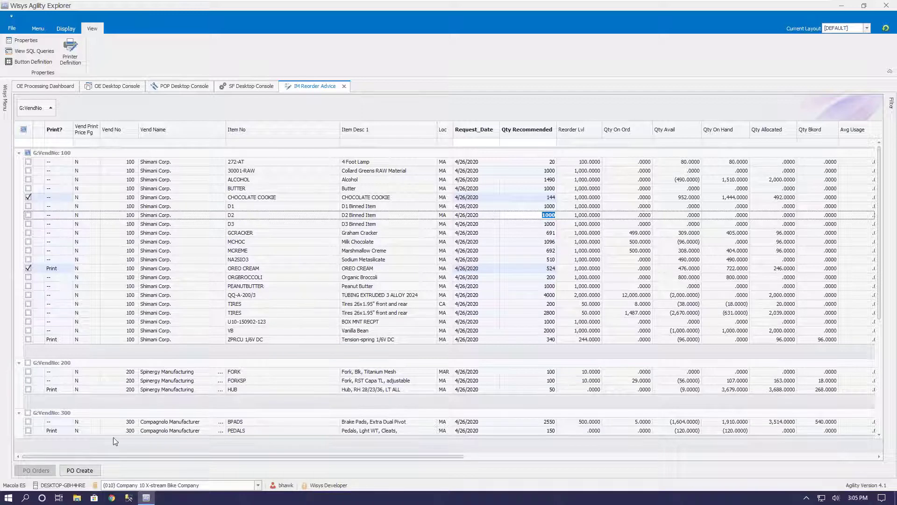
# - Create the purchase order from the marked lines, then close its printed document and the confirmation
pyautogui.click(93, 471)
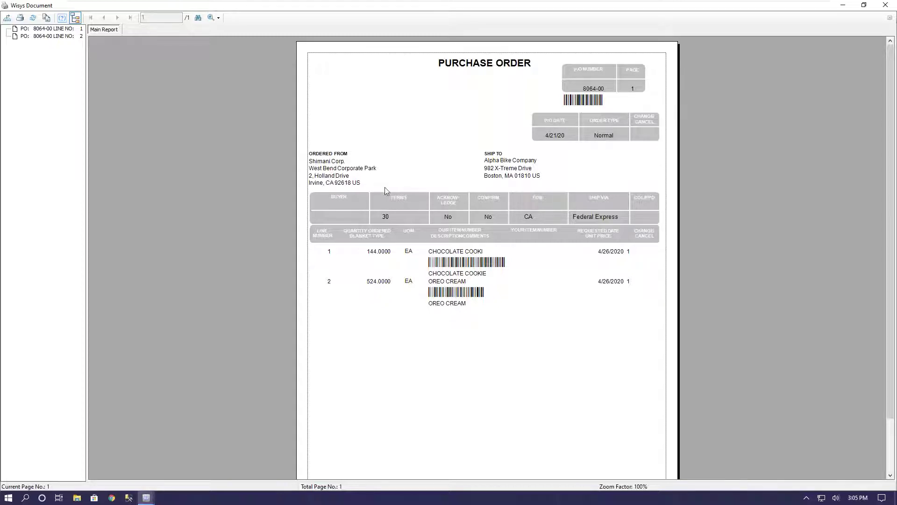
pyautogui.click(889, 7)
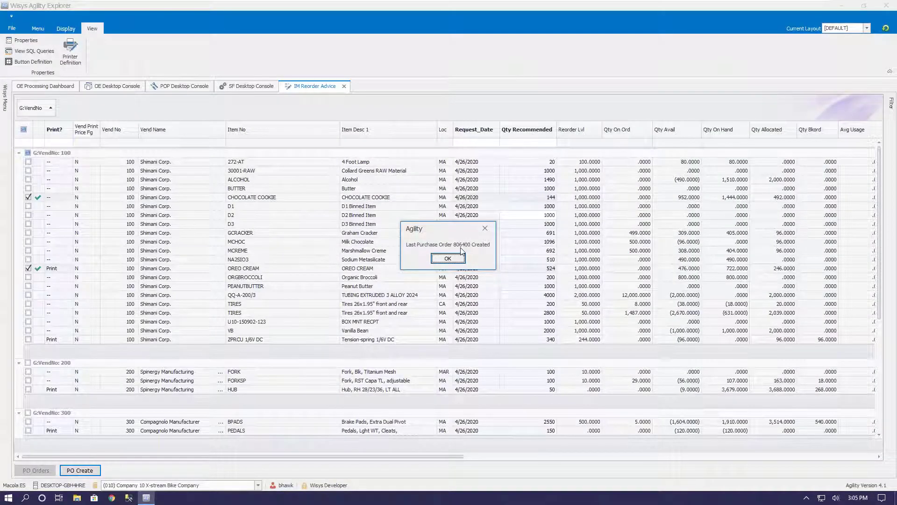
pyautogui.click(447, 259)
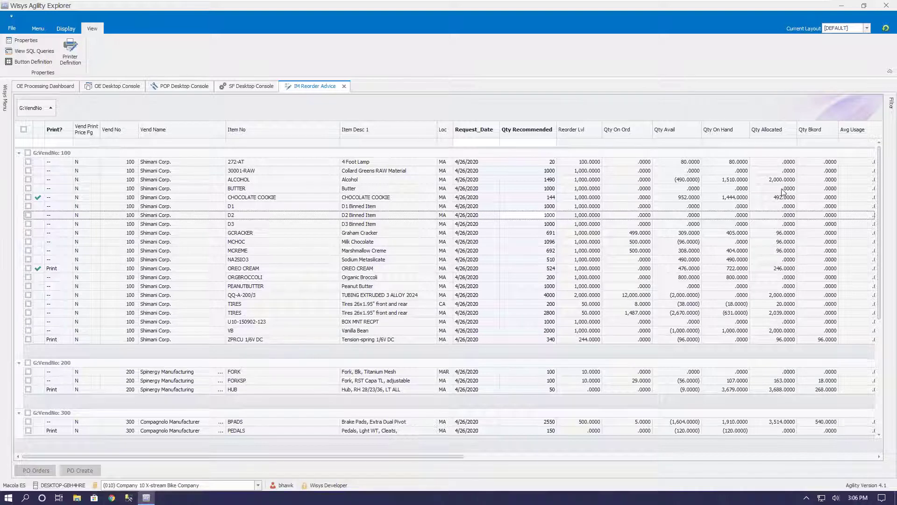
# - Open PO Receipts from the favorites and load the purchase order lines for all locations
pyautogui.click(6, 101)
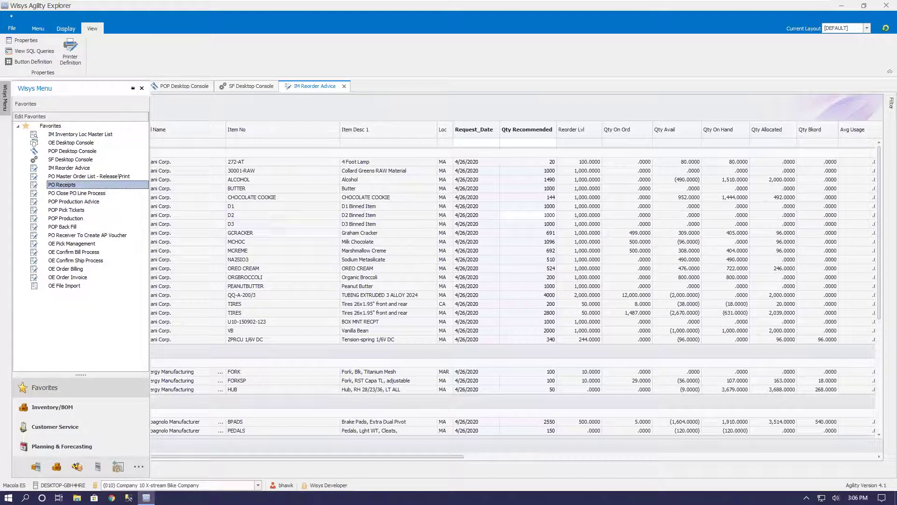
pyautogui.click(62, 185)
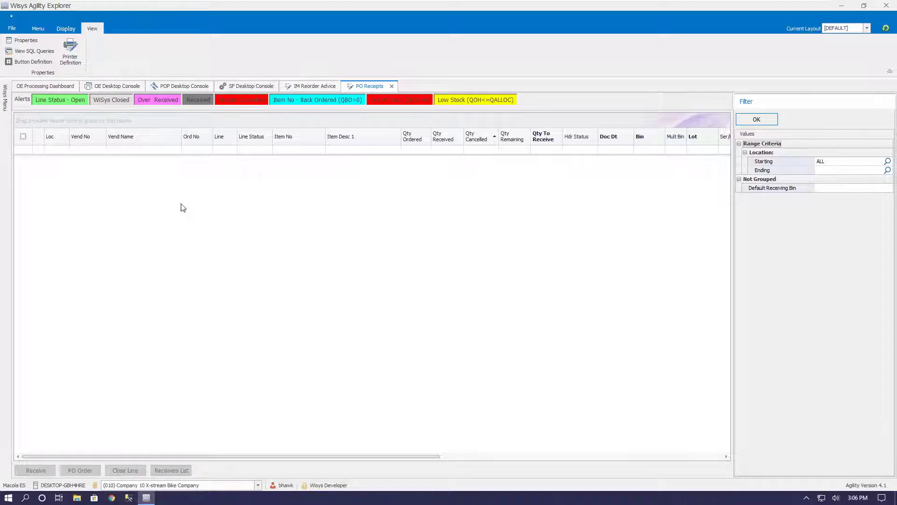
pyautogui.click(774, 121)
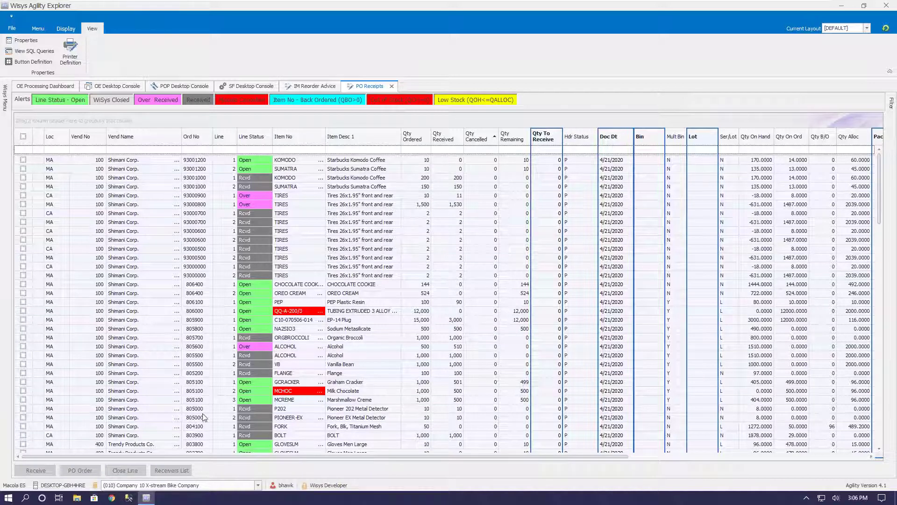
# - Mark the open CHOCOLATE COOKIE and OREO CREAM lines, and filter Ord No to their purchase order
pyautogui.click(24, 284)
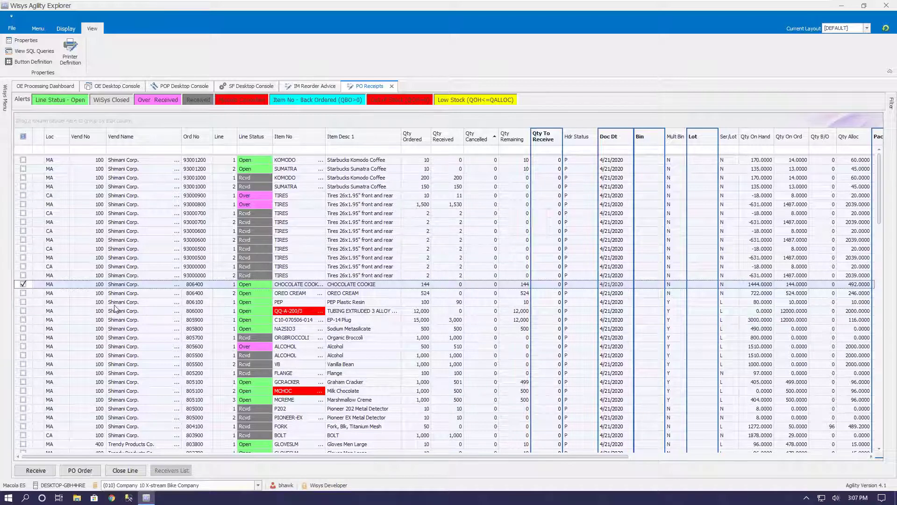
pyautogui.click(23, 293)
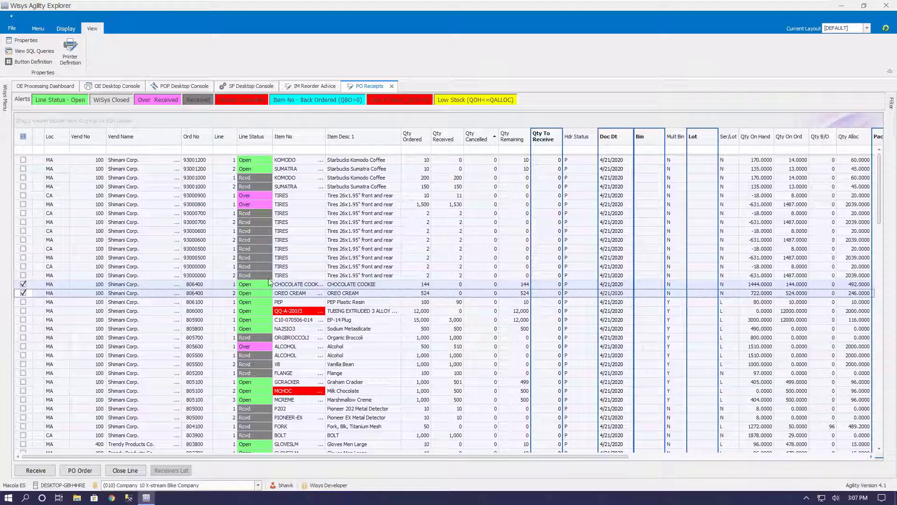
pyautogui.click(193, 150)
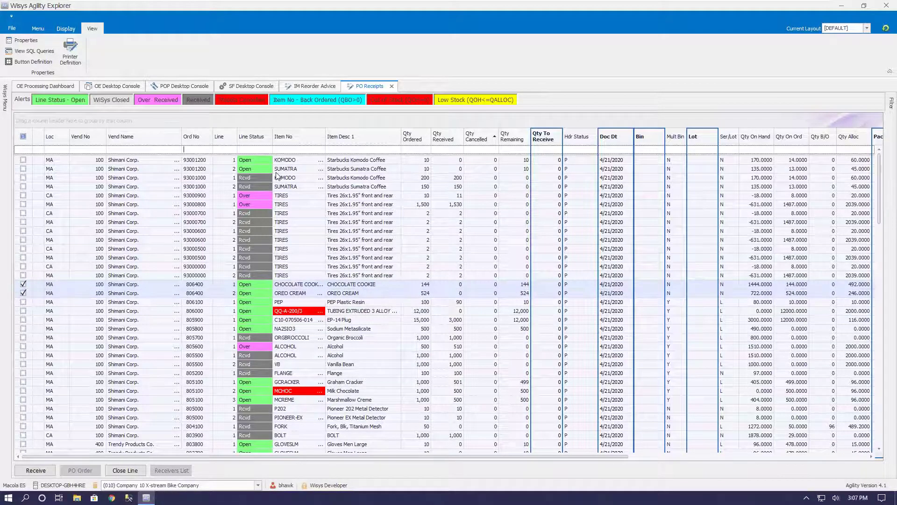
pyautogui.write('805')
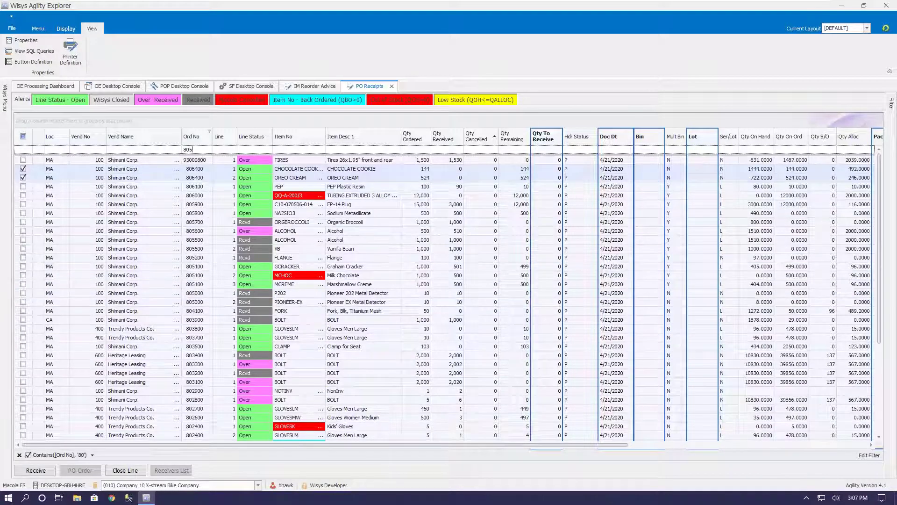
pyautogui.write('64')
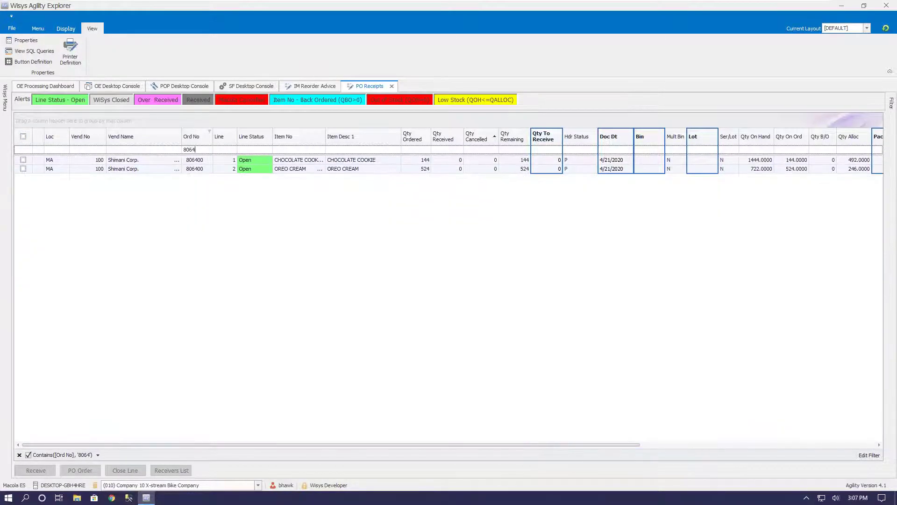
# - Set Qty To Receive to 144 for CHOCOLATE COOKIE and 524 for OREO CREAM
pyautogui.click(548, 162)
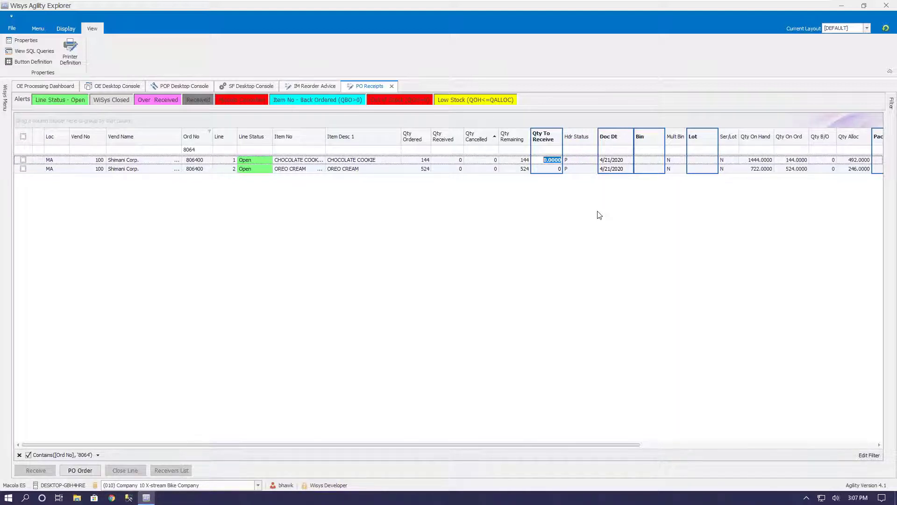
pyautogui.write('144')
pyautogui.click(555, 170)
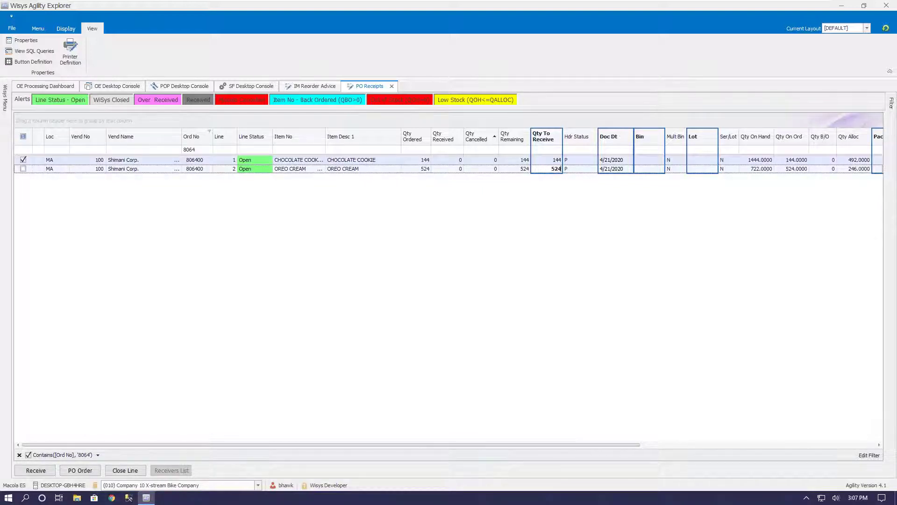
# - Finish the quantity entry and receive the marked CHOCOLATE COOKIE and OREO CREAM purchase order lines
pyautogui.click(602, 215)
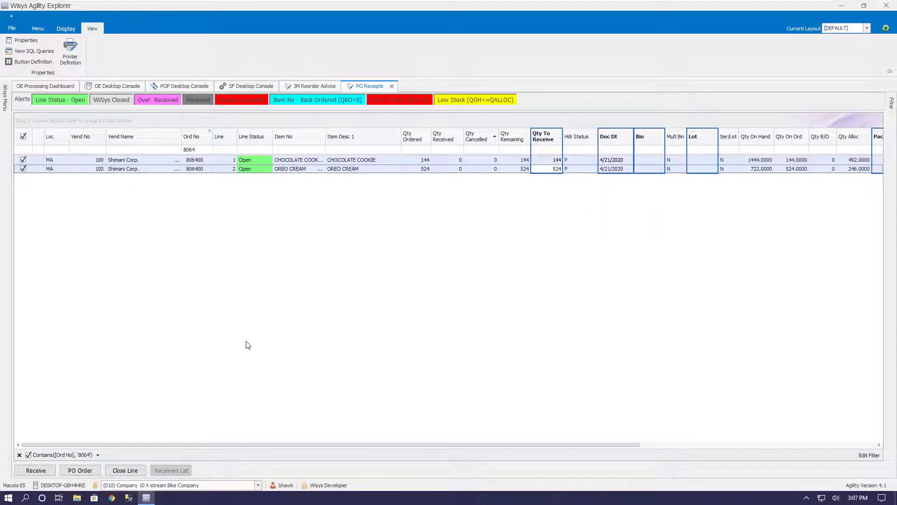
pyautogui.click(29, 471)
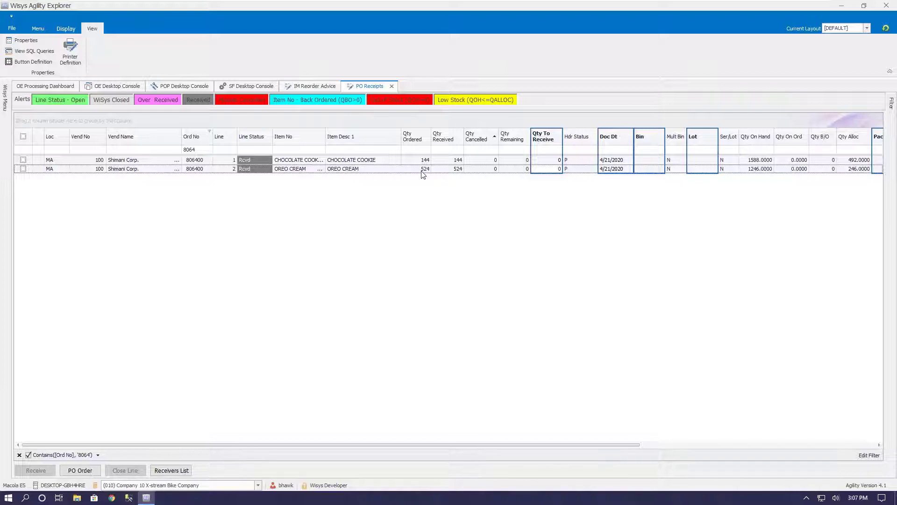
# - Close PO Receipts, IM Reorder Advice, the SF, POP and OE Desktop Consoles, and the OE Processing Dashboard
pyautogui.click(392, 86)
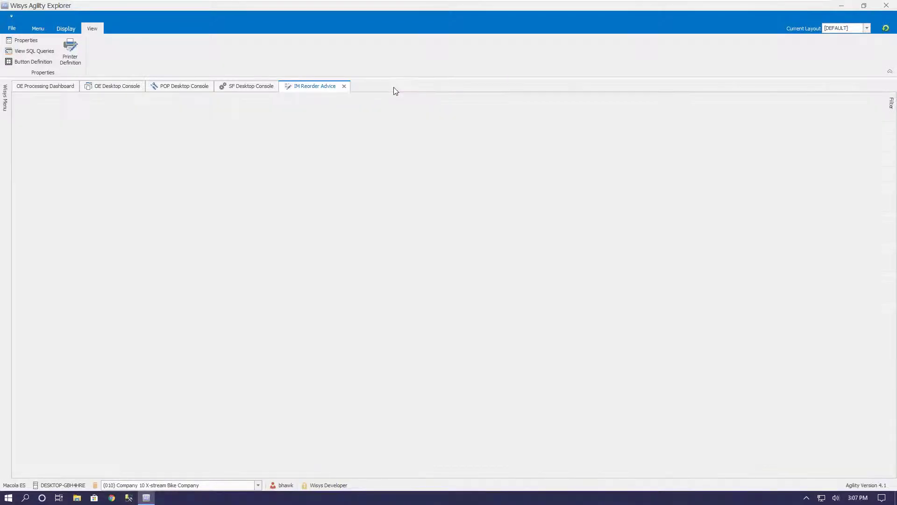
pyautogui.click(344, 86)
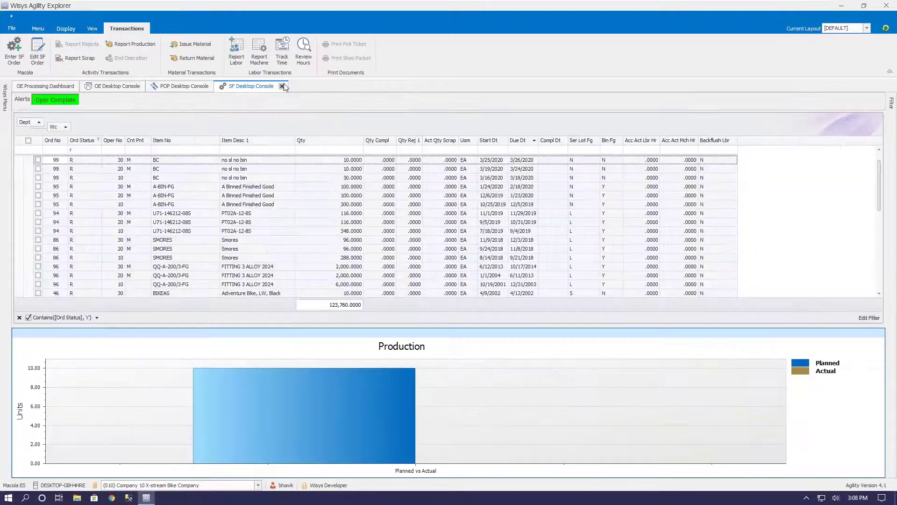
pyautogui.click(283, 86)
pyautogui.click(217, 86)
pyautogui.click(145, 86)
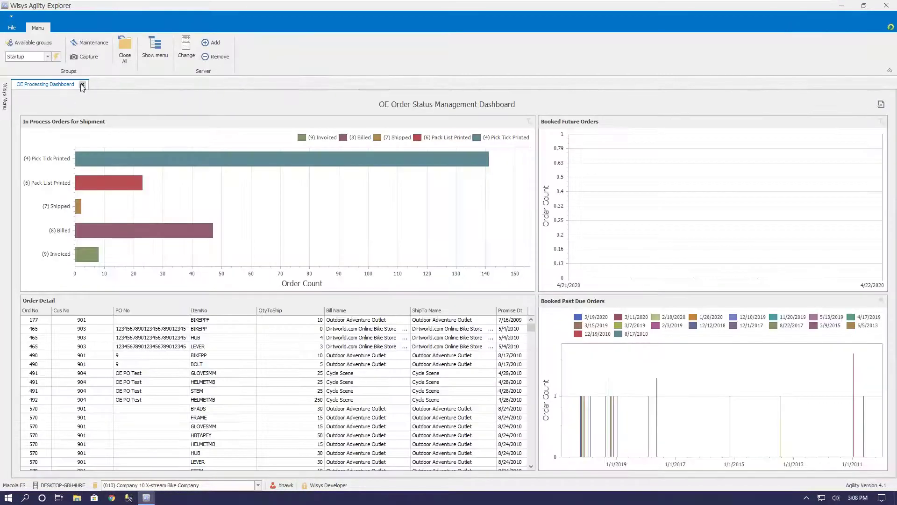
pyautogui.click(82, 86)
# - Open PO Master Order List - Release\Print and filter Ord Status to U
pyautogui.click(6, 98)
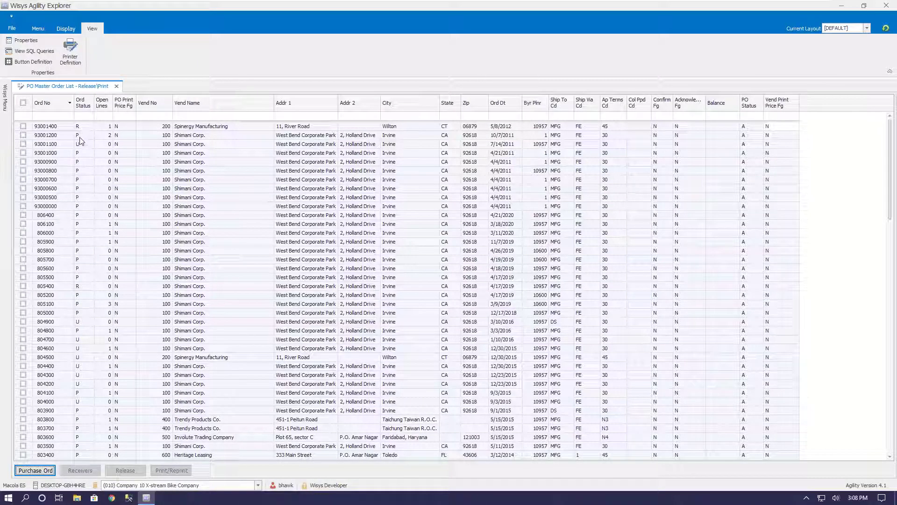
pyautogui.click(79, 116)
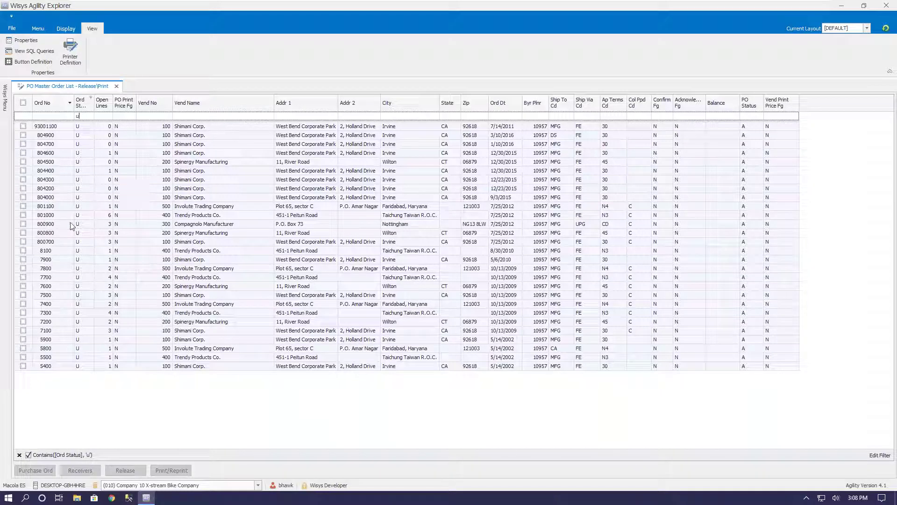
pyautogui.click(49, 251)
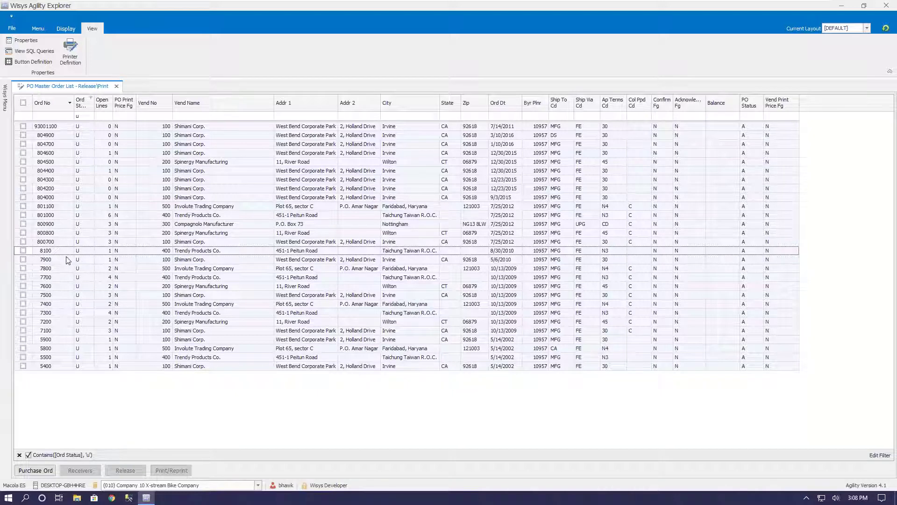
# - View the purchase order details of the unreleased Spinergy Manufacturing order dated 12/30/2015, then close them and unmark the order
pyautogui.click(22, 162)
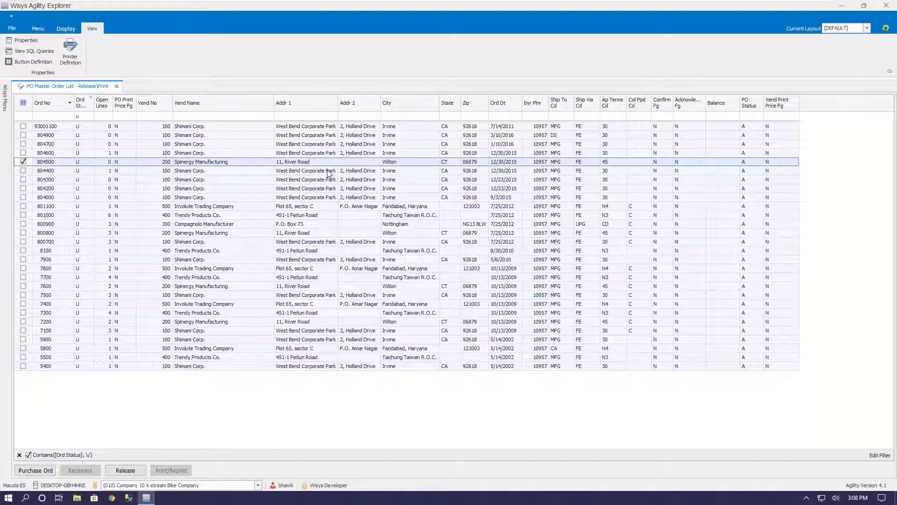
pyautogui.click(46, 471)
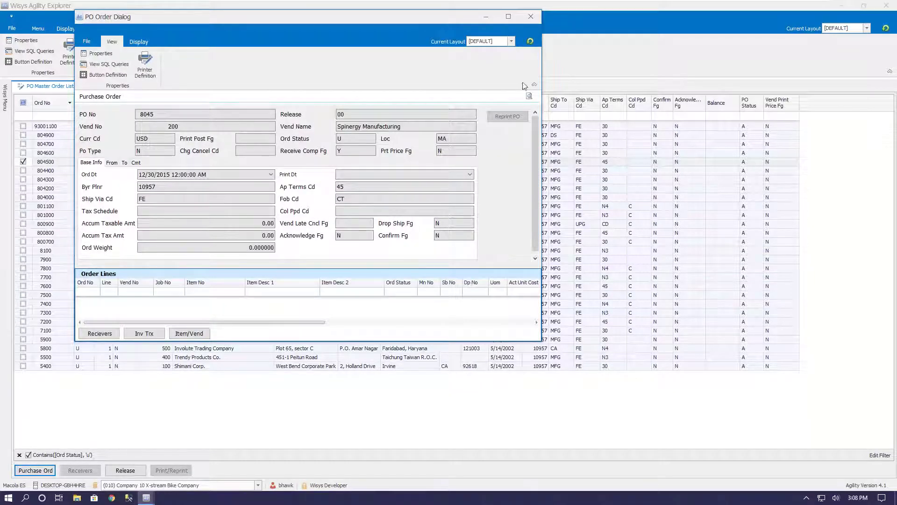
pyautogui.click(531, 17)
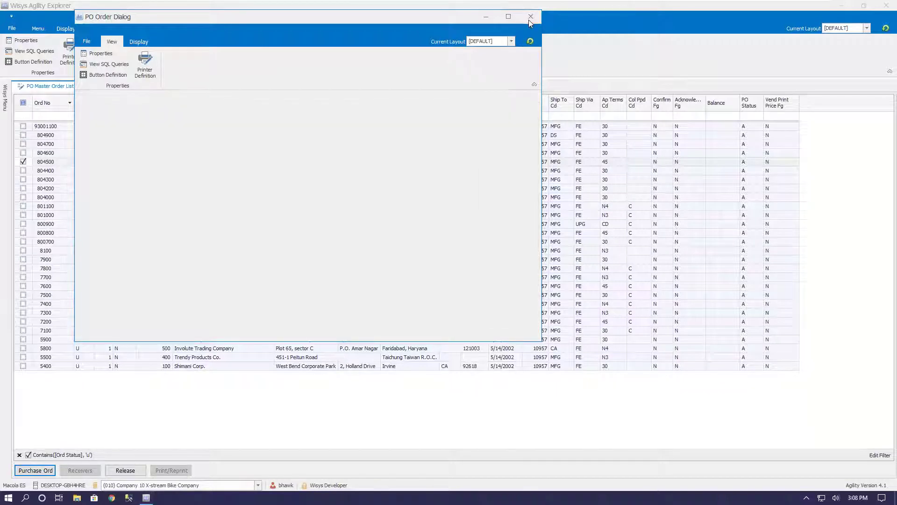
pyautogui.click(23, 162)
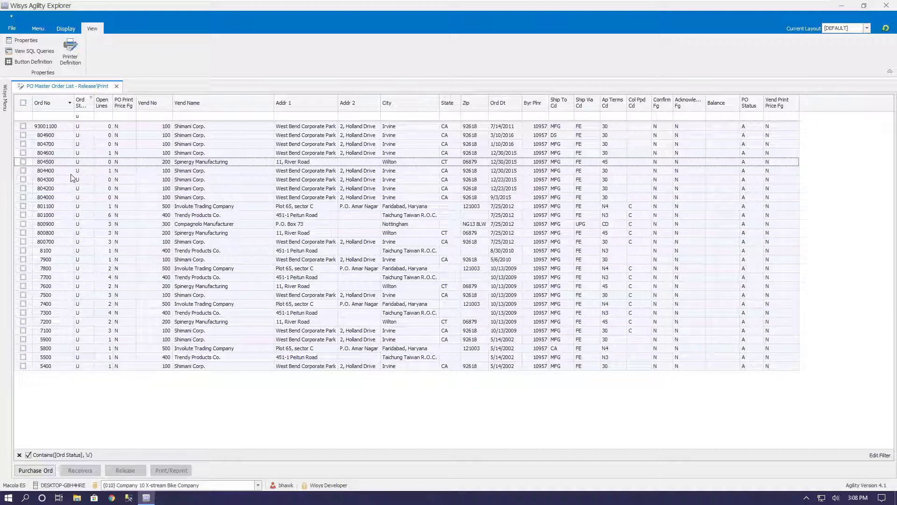
# - Release the Trendy Products Co. purchase order that has six open lines
pyautogui.click(23, 215)
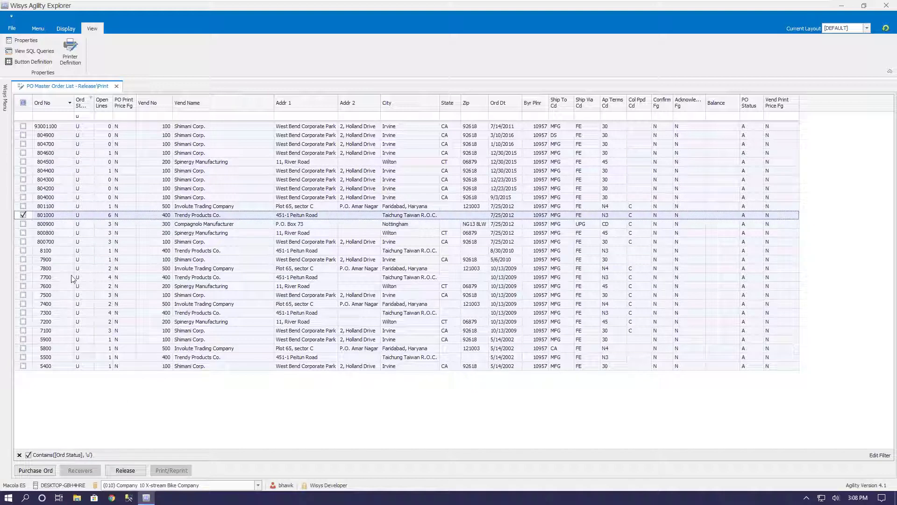
pyautogui.click(131, 470)
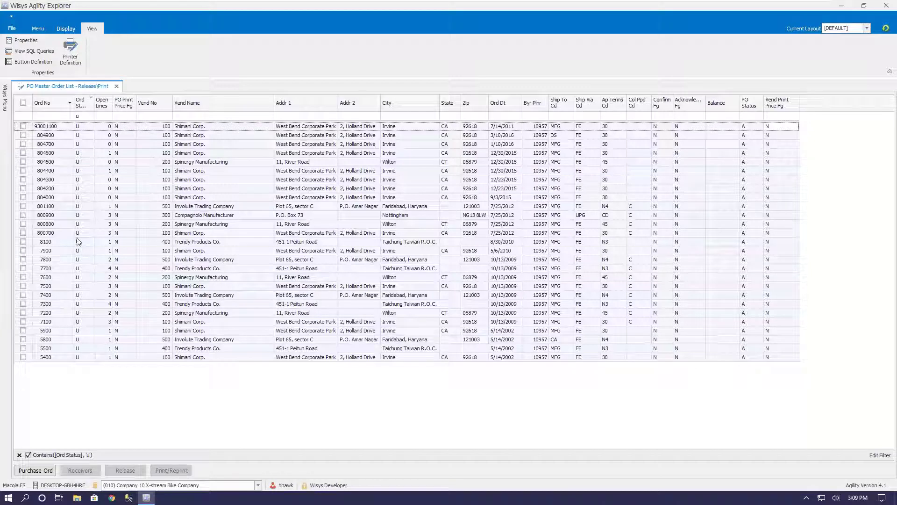
# - Mark the Shimani Corp. order dated 7/25/2012, then filter Ord Status to R
pyautogui.click(23, 233)
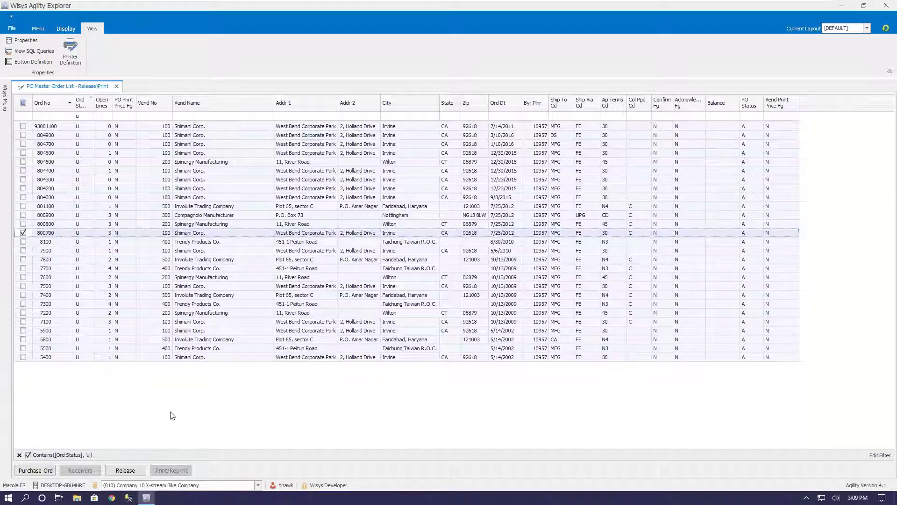
pyautogui.click(86, 115)
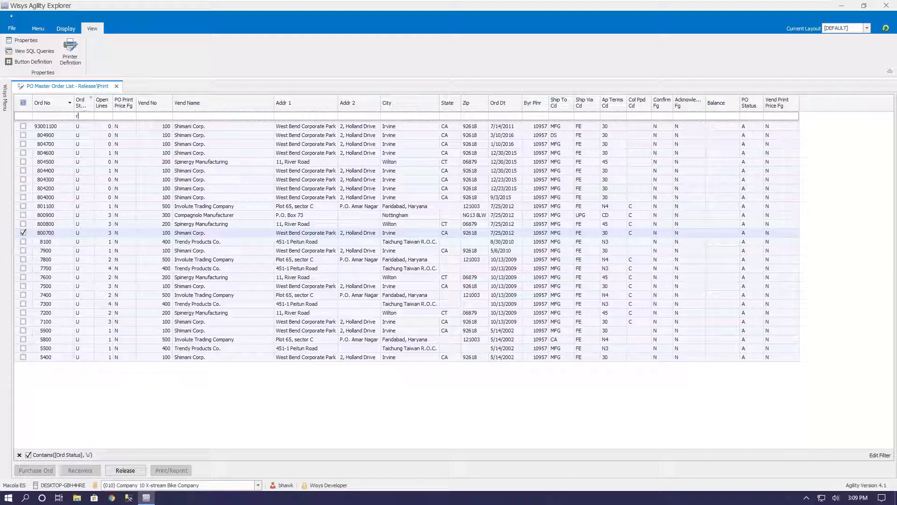
pyautogui.click(84, 163)
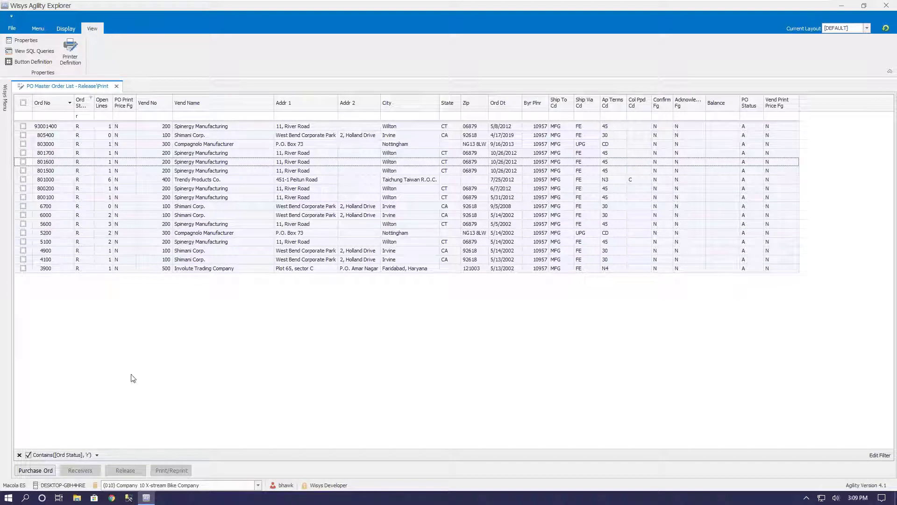
# - Print the Spinergy Manufacturing purchase order in the fifth row, view its document maximized, and close it
pyautogui.click(24, 163)
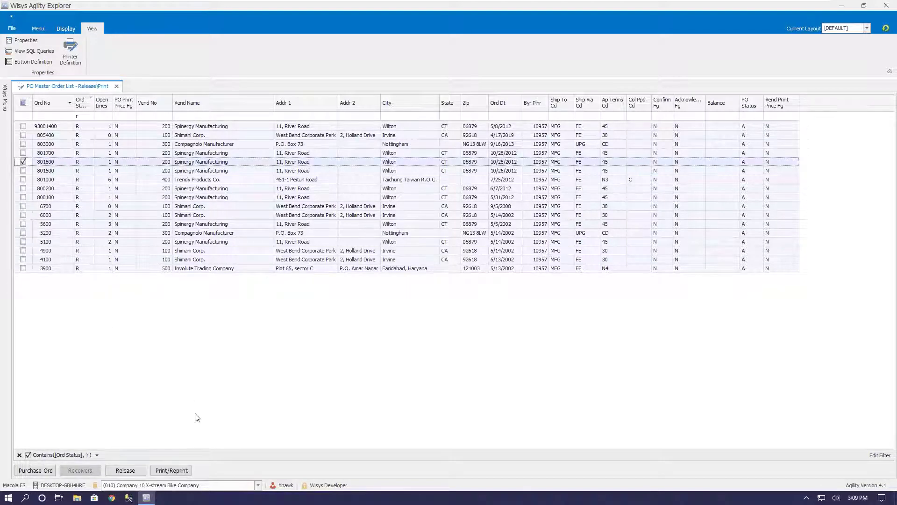
pyautogui.click(185, 470)
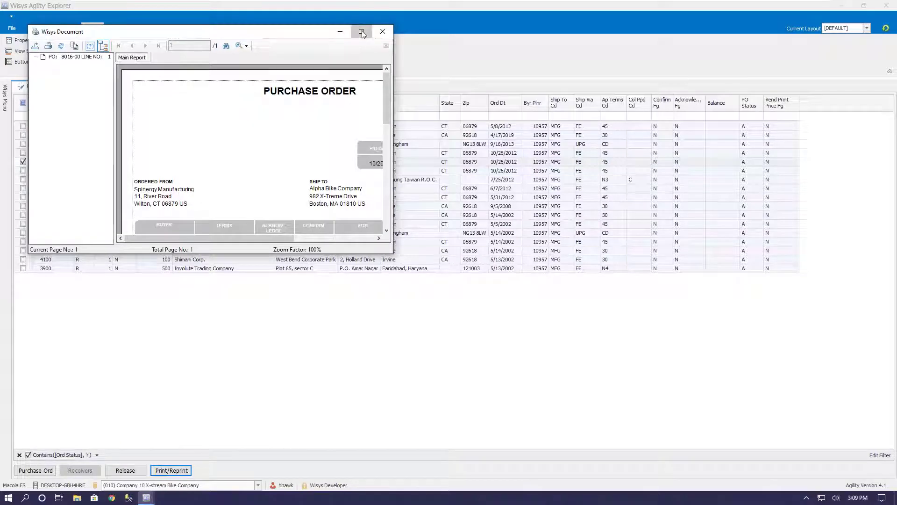
pyautogui.click(362, 32)
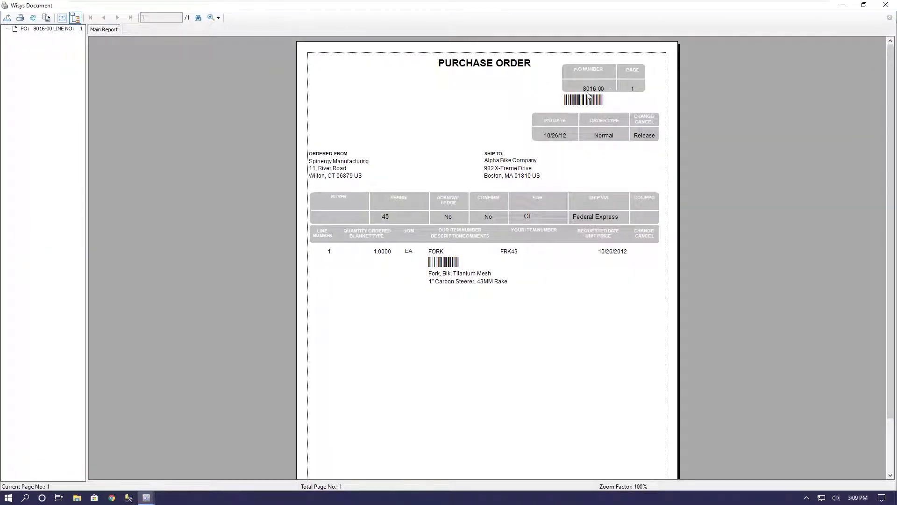
pyautogui.click(885, 5)
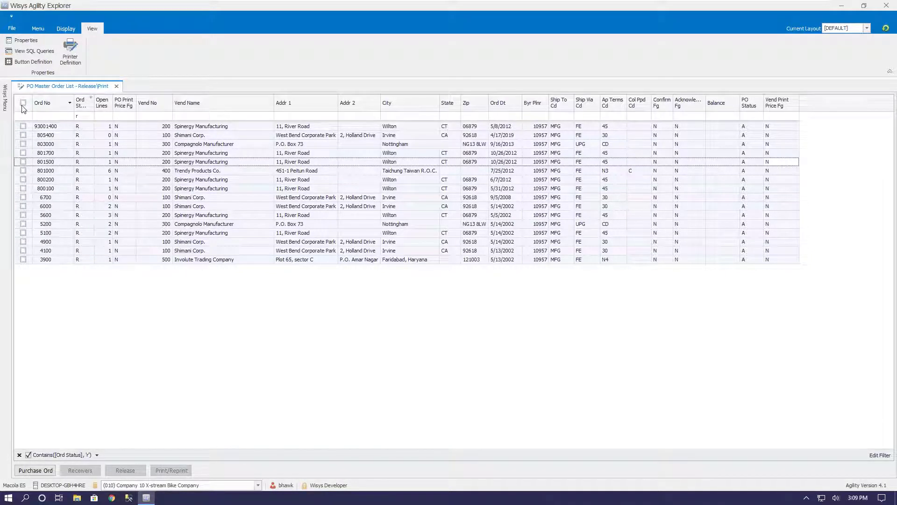
# - Open PO Close PO Line Process from the favorites and close the PO Master Order List
pyautogui.click(5, 101)
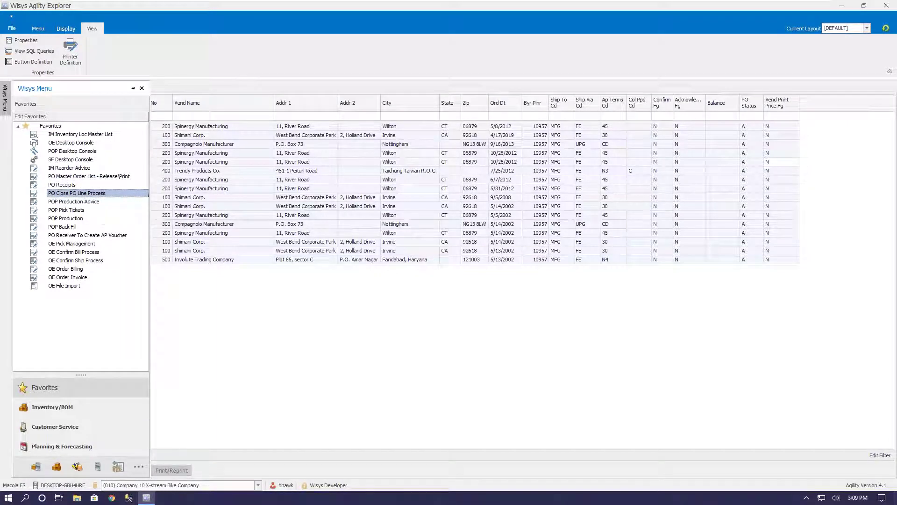
pyautogui.click(76, 193)
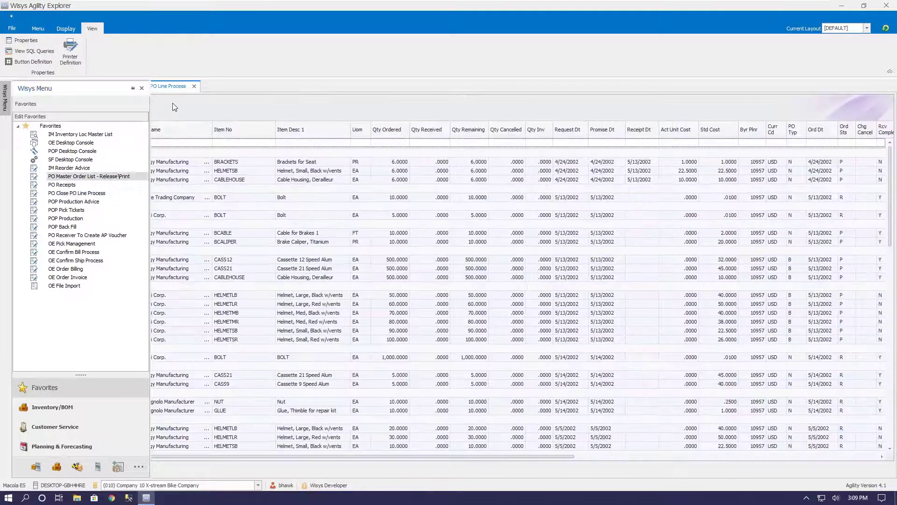
pyautogui.click(96, 89)
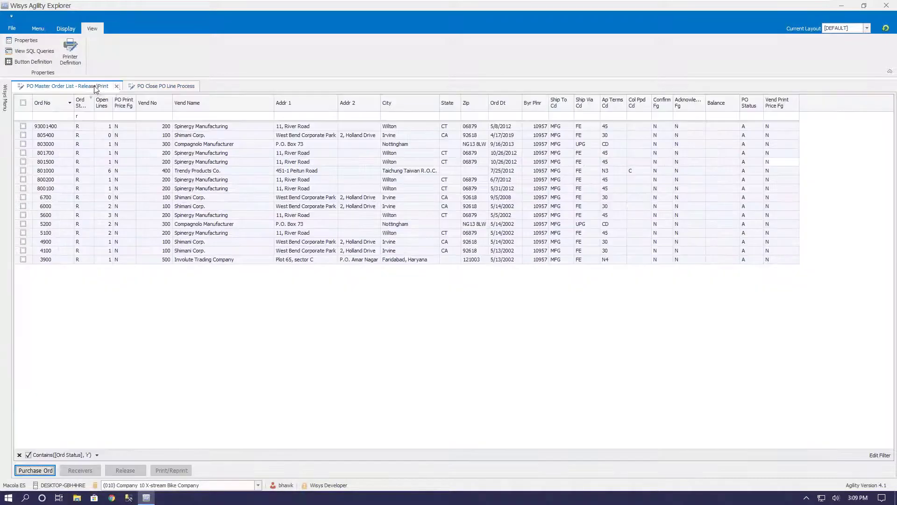
pyautogui.click(117, 87)
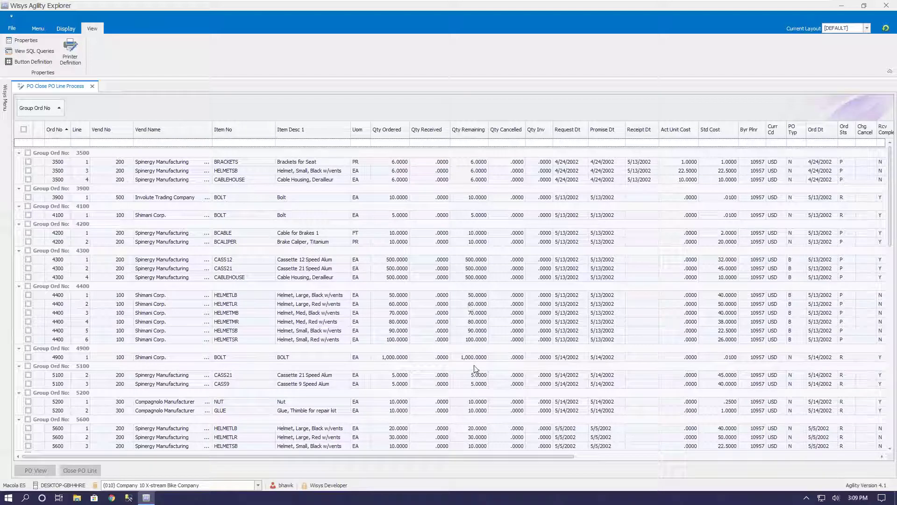
# - Find the Shimani Corp. WHEELSF line dated 8/29/2012, mark it, and close that purchase order line
pyautogui.scroll(-1, 471, 373)
pyautogui.scroll(-15, 471, 373)
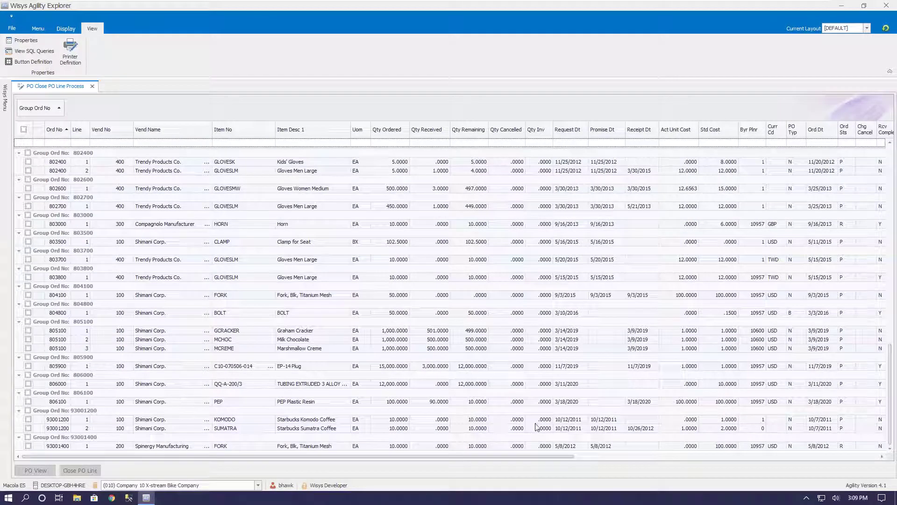
pyautogui.scroll(9, 463, 304)
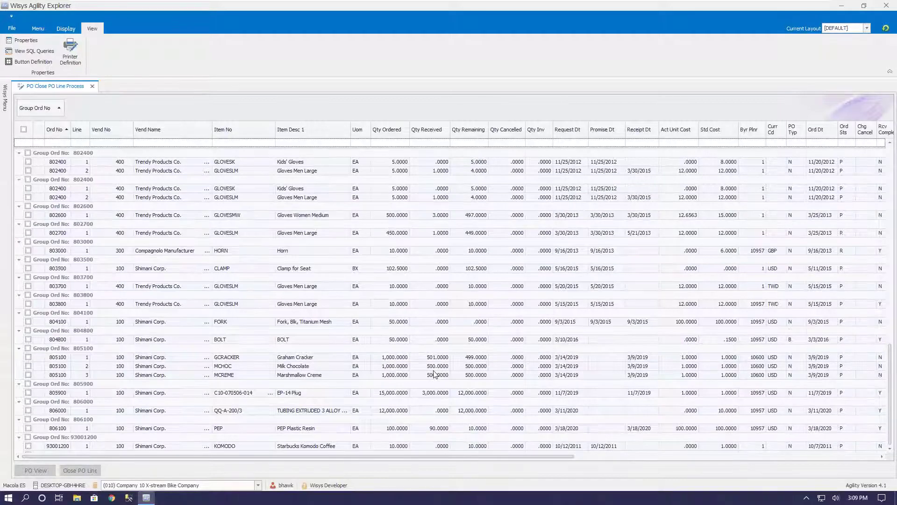
pyautogui.click(101, 295)
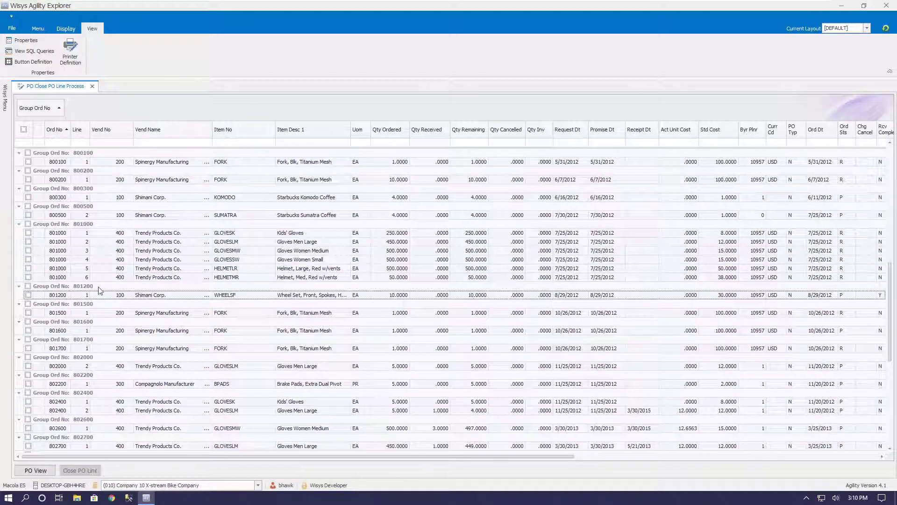
pyautogui.click(28, 295)
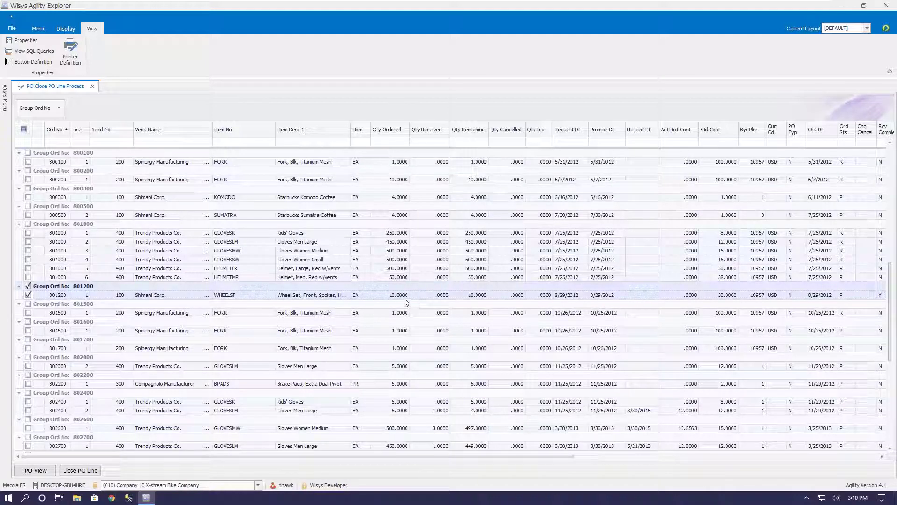
pyautogui.click(81, 472)
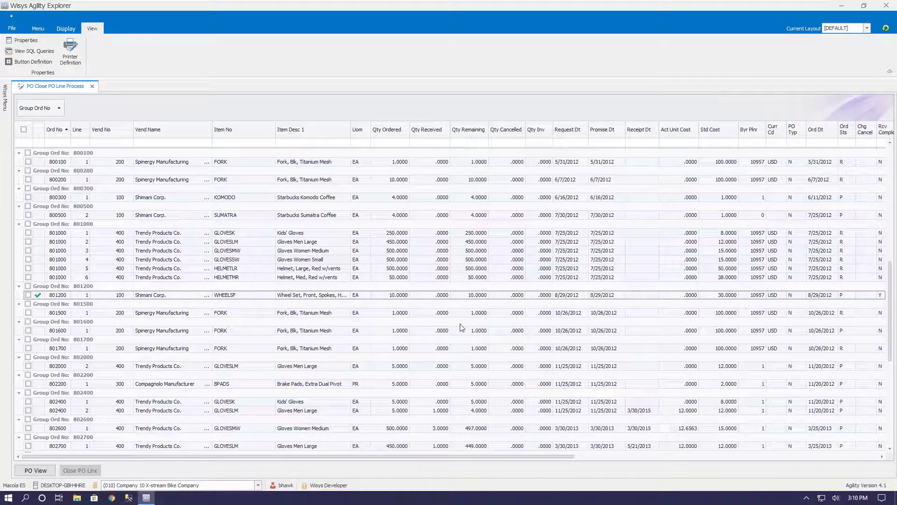
# - Mark the partially received Trendy Products Co. GLOVESLM line with 5 ordered, and close that purchase order line
pyautogui.scroll(-3, 463, 328)
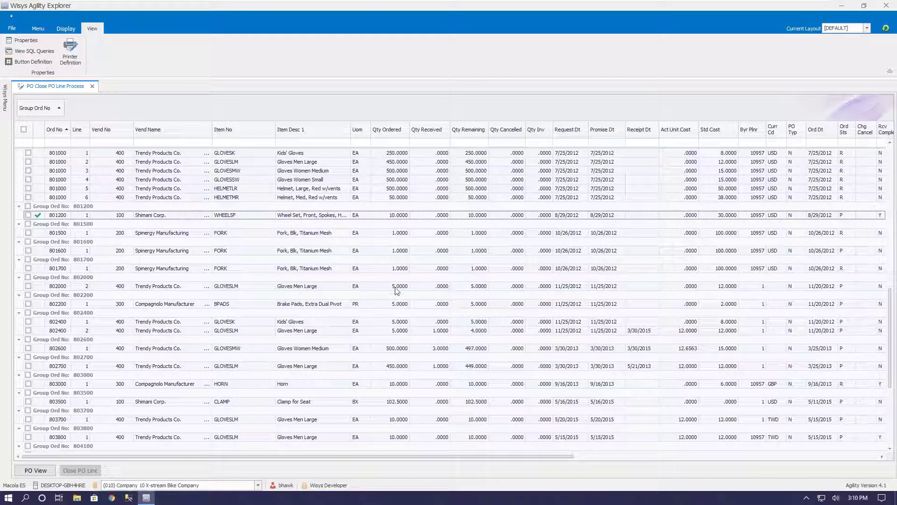
pyautogui.click(397, 331)
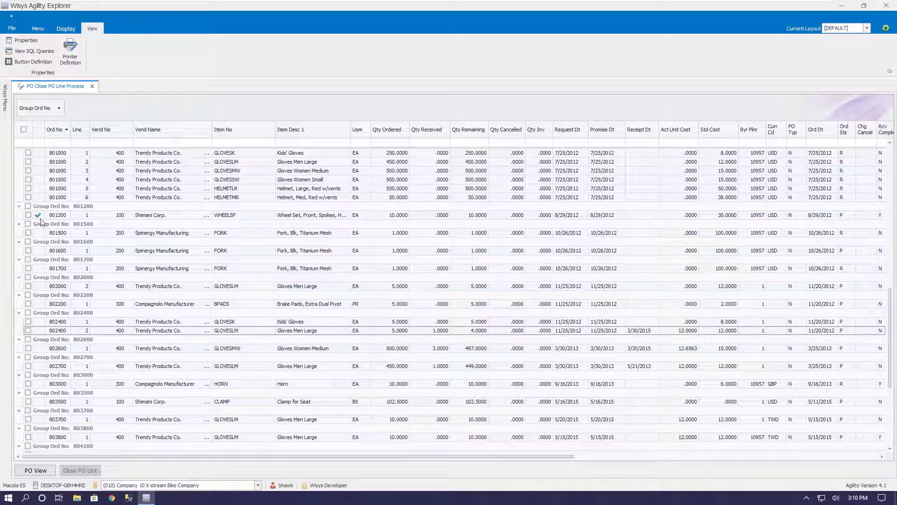
pyautogui.click(28, 330)
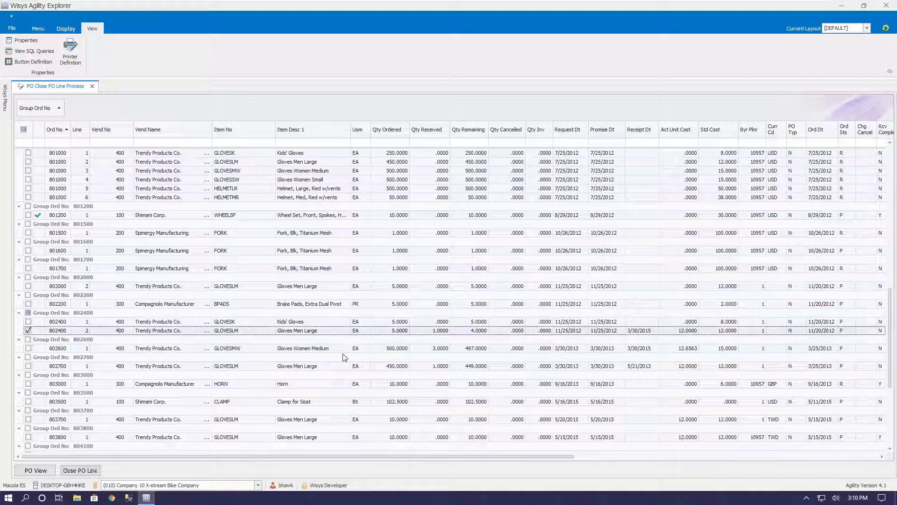
pyautogui.click(93, 469)
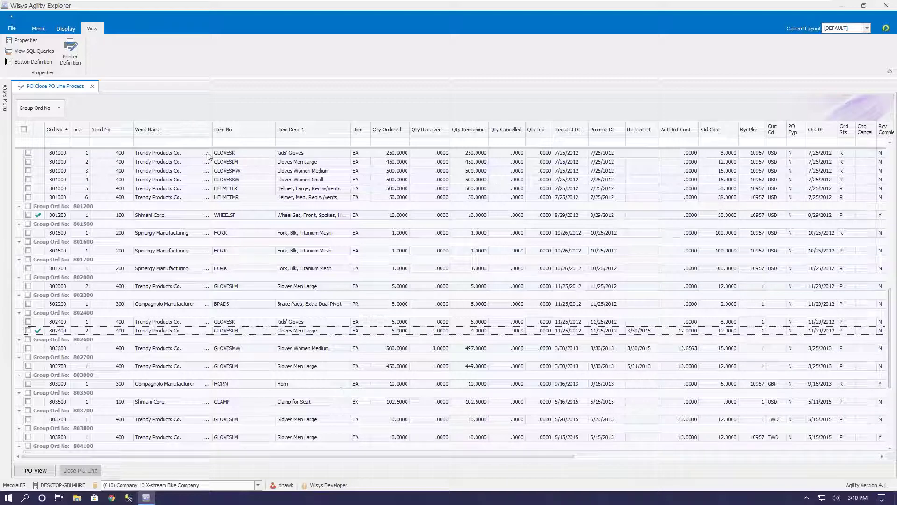
# - Open PO Receiver To Create AP Voucher from the favorites and list the receivers for the preset vendor
pyautogui.moveTo(5, 121)
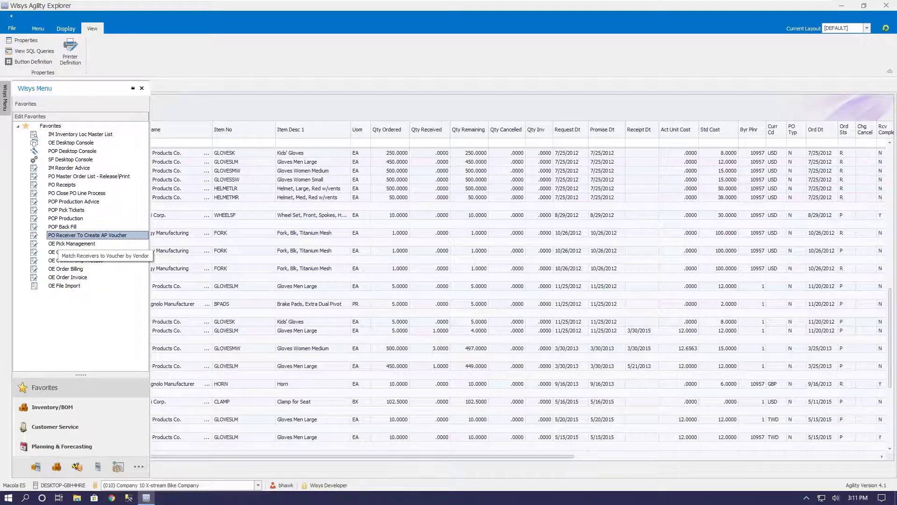
pyautogui.click(59, 235)
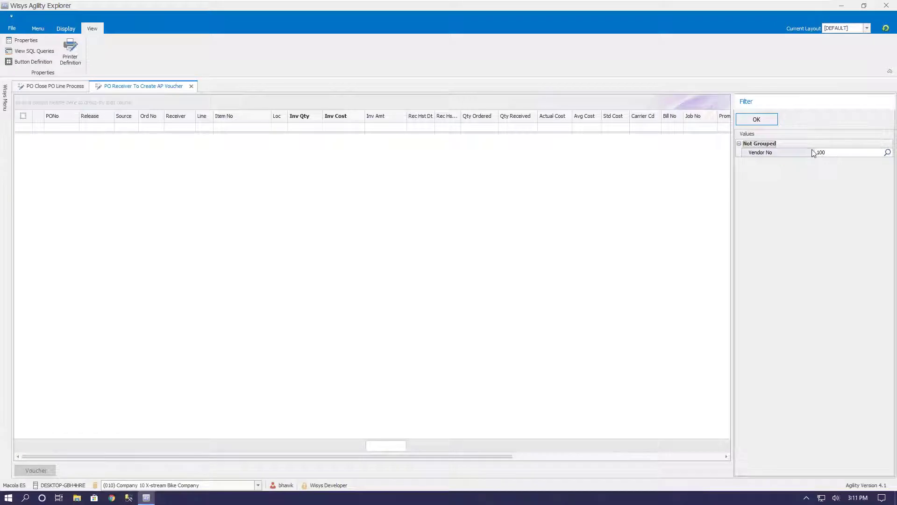
pyautogui.click(757, 119)
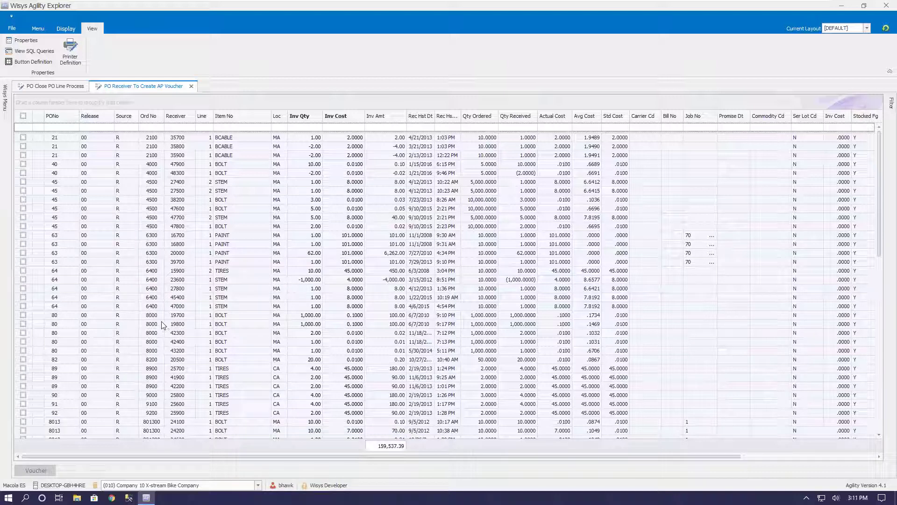
pyautogui.scroll(-1, 189, 309)
pyautogui.scroll(-15, 189, 310)
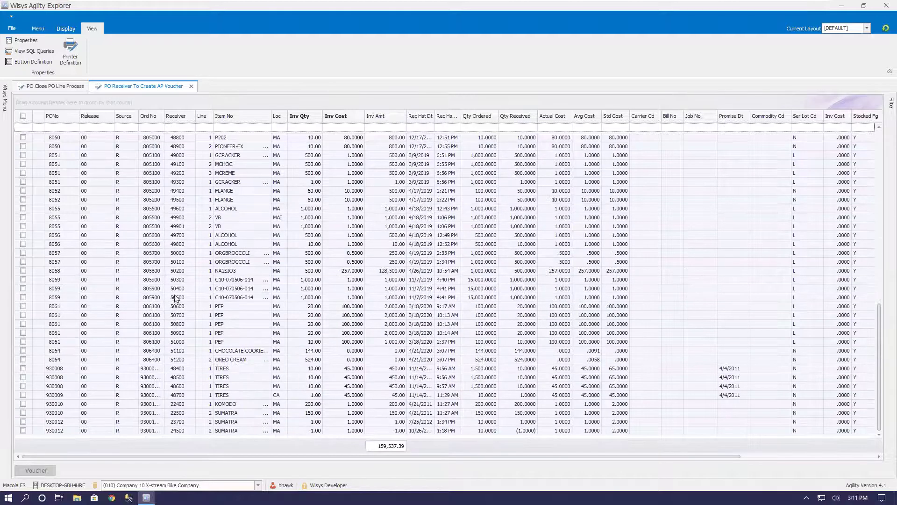
pyautogui.click(188, 289)
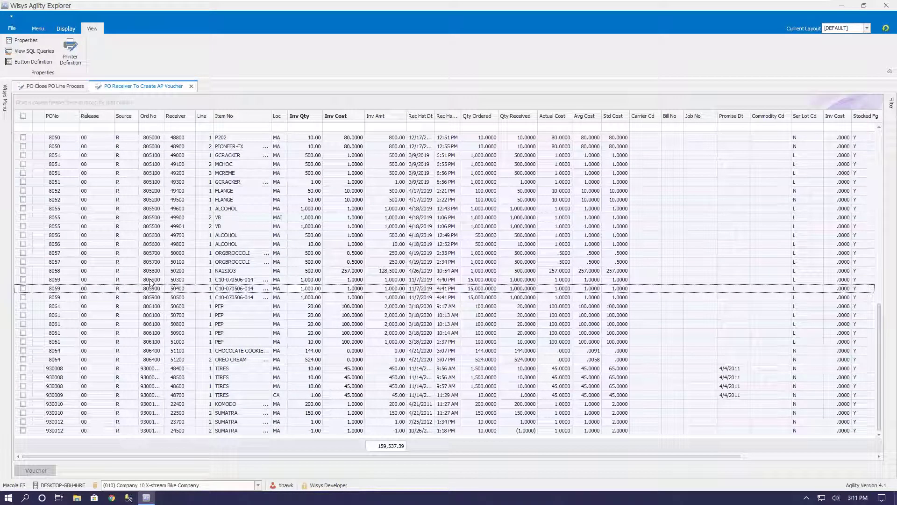
pyautogui.click(22, 279)
pyautogui.click(23, 288)
pyautogui.click(23, 298)
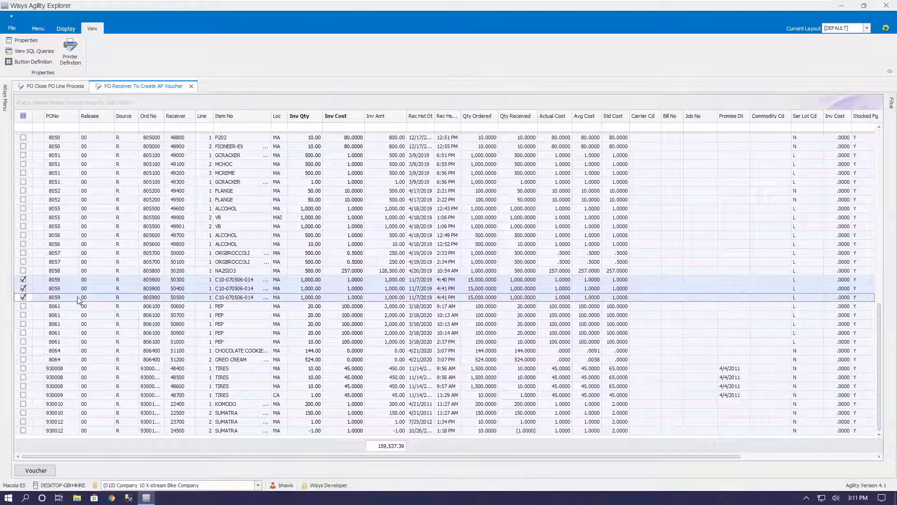
pyautogui.click(23, 182)
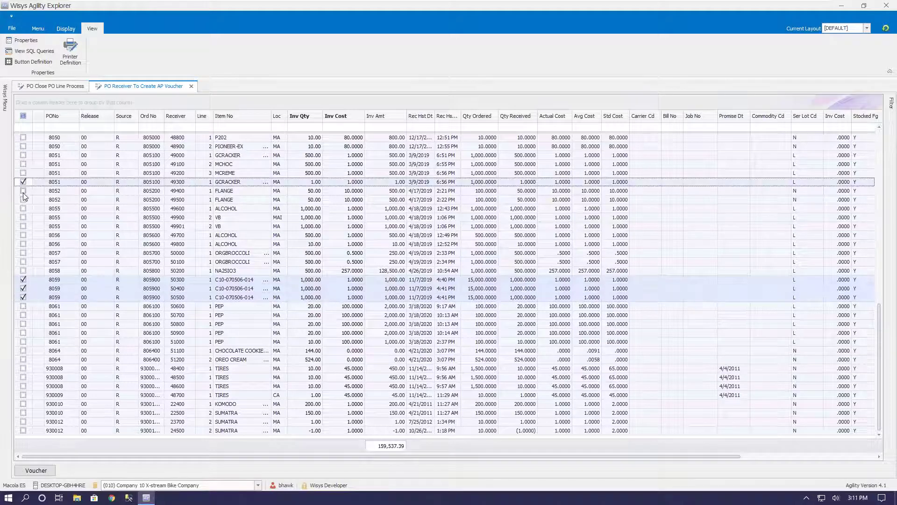
pyautogui.click(23, 191)
pyautogui.click(22, 208)
pyautogui.click(24, 115)
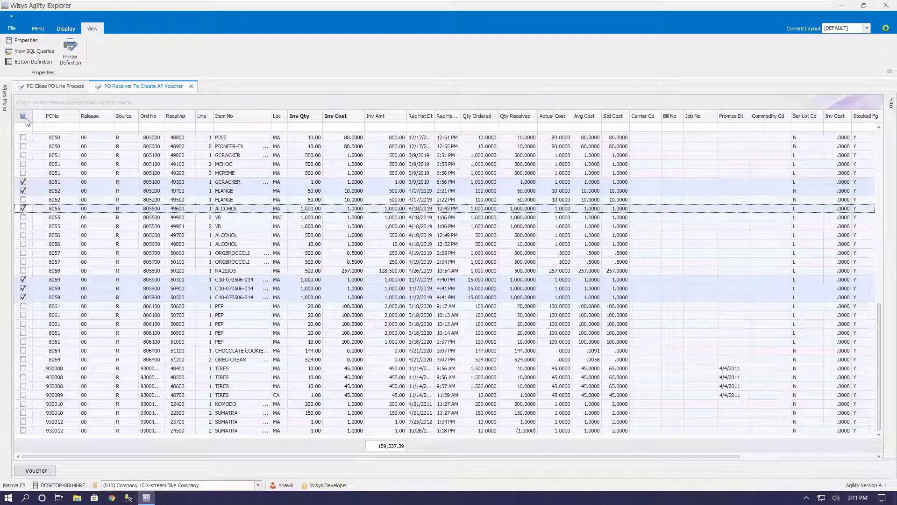
pyautogui.click(23, 116)
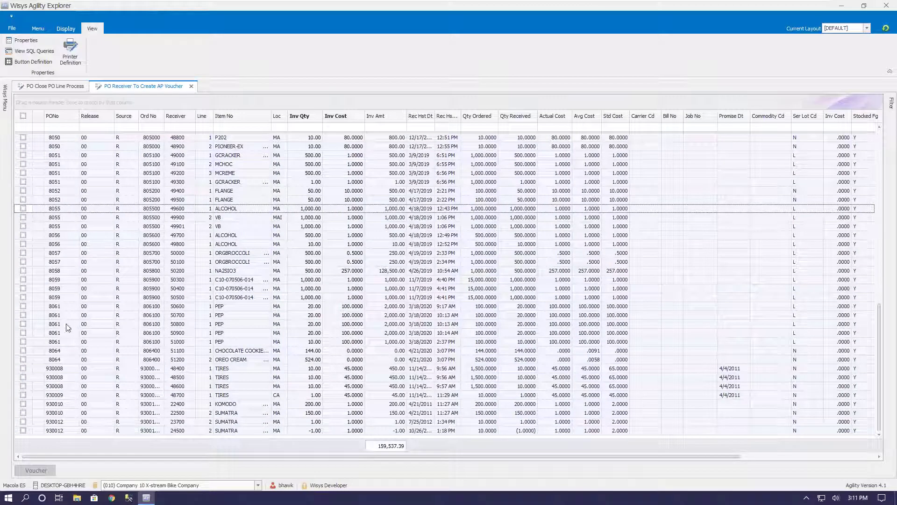
# - Filter the receivers by the PEP item's purchase order number and mark all of the filtered receivers
pyautogui.click(65, 308)
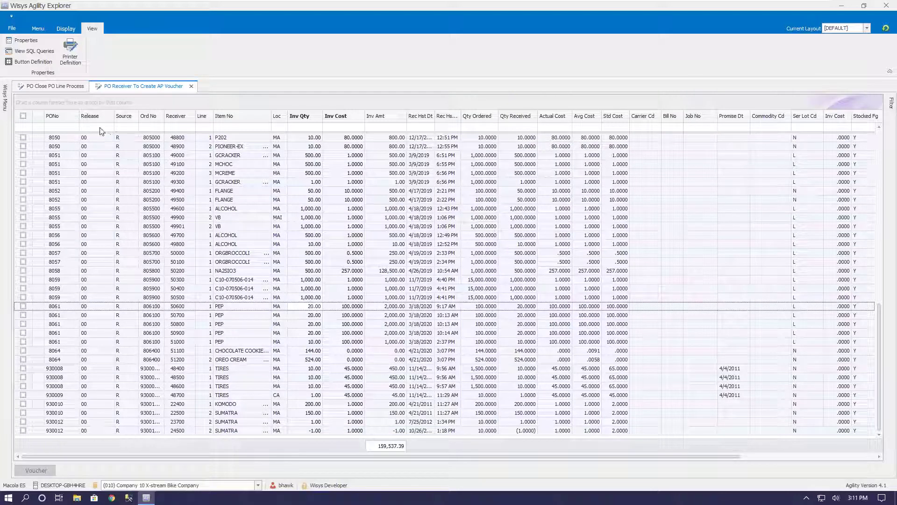
pyautogui.click(63, 126)
pyautogui.write('8')
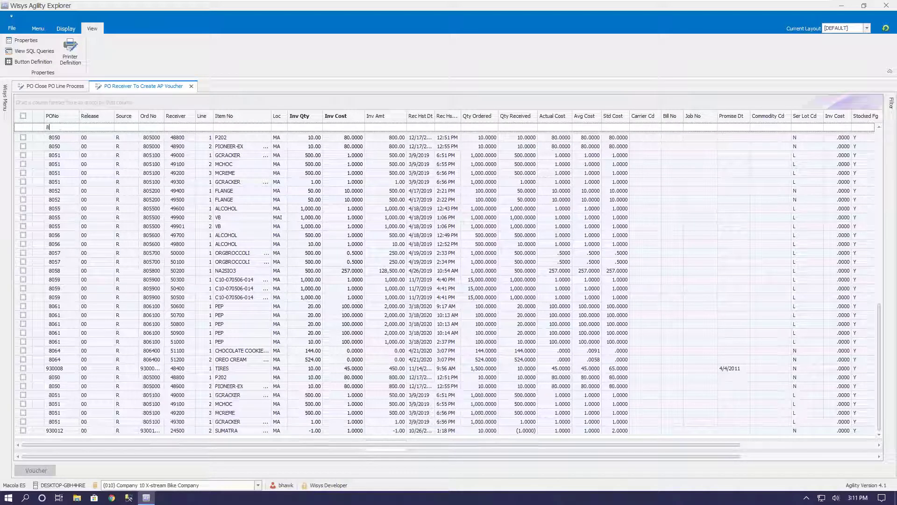
pyautogui.write('061')
pyautogui.click(23, 115)
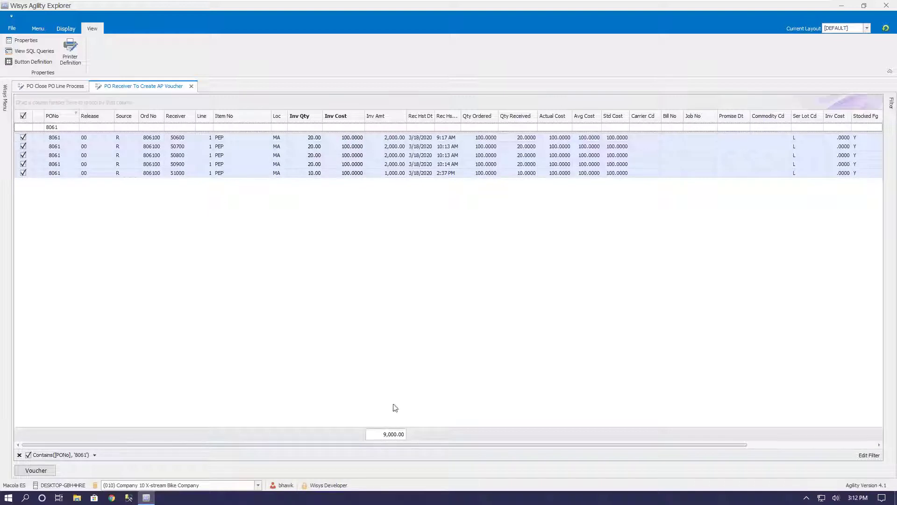
# - Voucher the marked PEP receivers in batch 202004 with term 30, invoice and distribution dates 4/21/2020, and close the voucher process
pyautogui.click(237, 155)
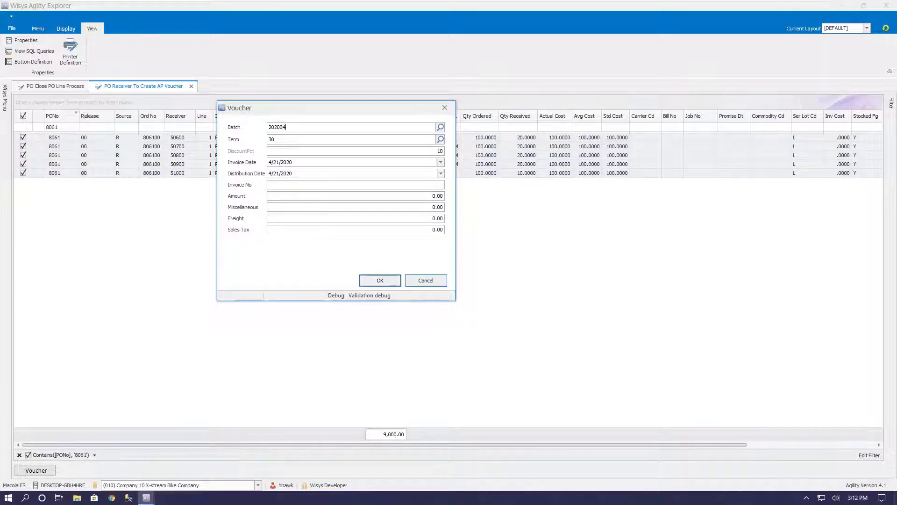
pyautogui.press('Tab')
pyautogui.press('Tab')
pyautogui.press('Tab')
pyautogui.press('Tab')
pyautogui.press('Tab')
pyautogui.click(379, 281)
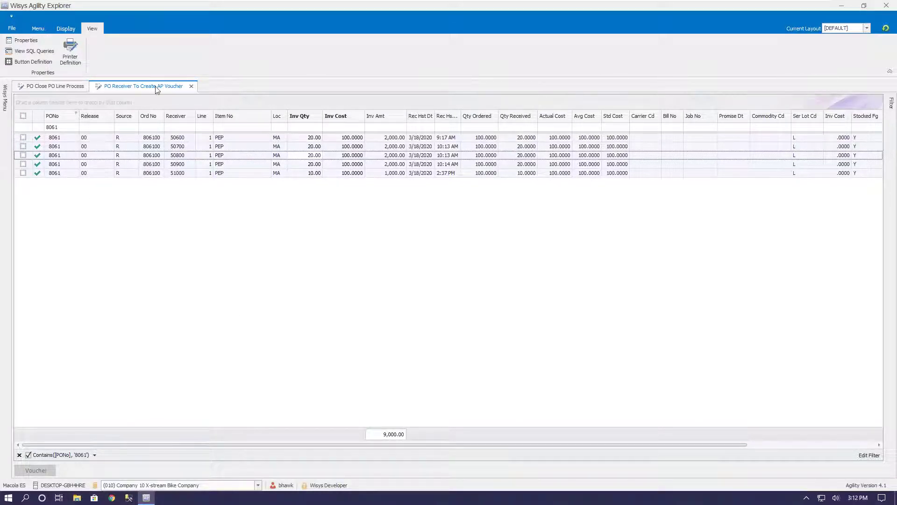
pyautogui.click(191, 86)
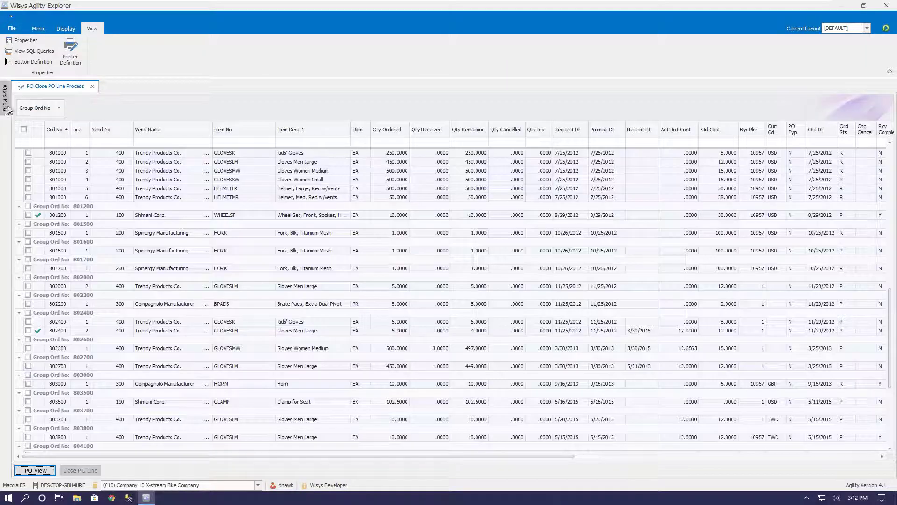
# - Open POP Production Advice from the favorites and list the items with location ALL and order policy All
pyautogui.moveTo(5, 98)
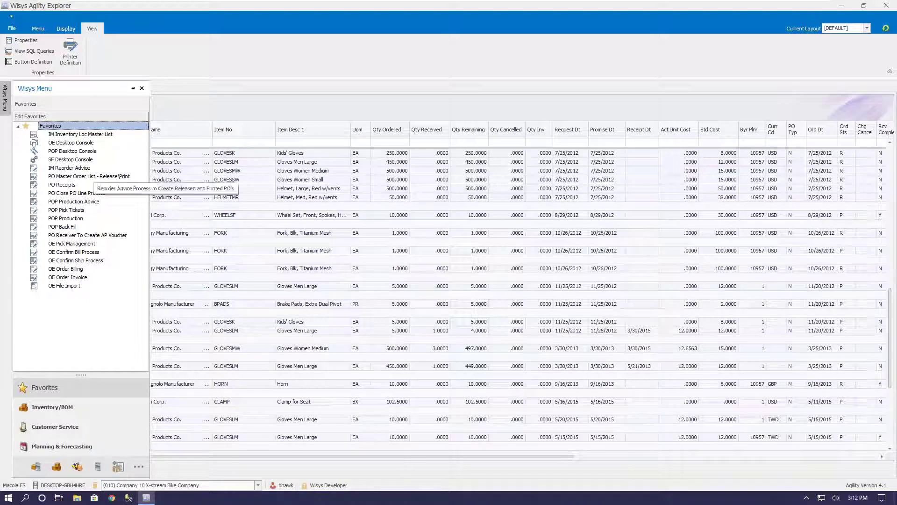
pyautogui.click(64, 285)
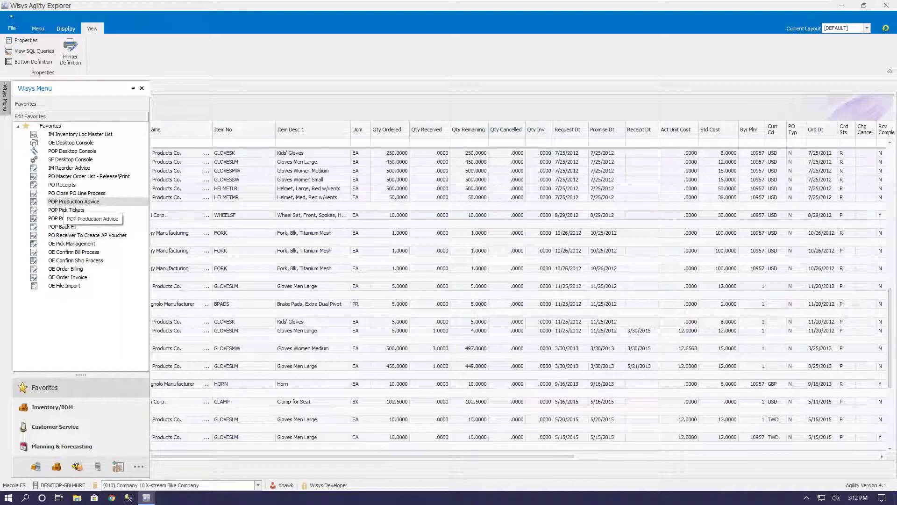
pyautogui.click(74, 201)
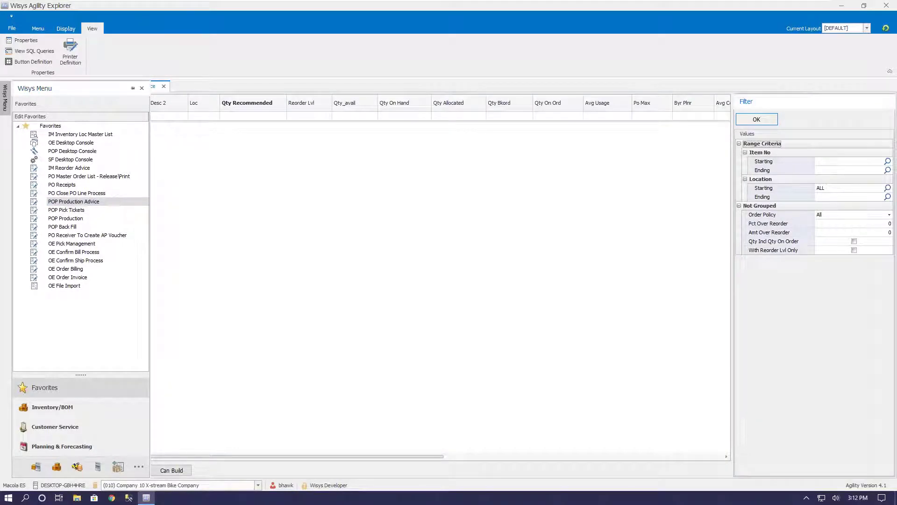
pyautogui.click(756, 120)
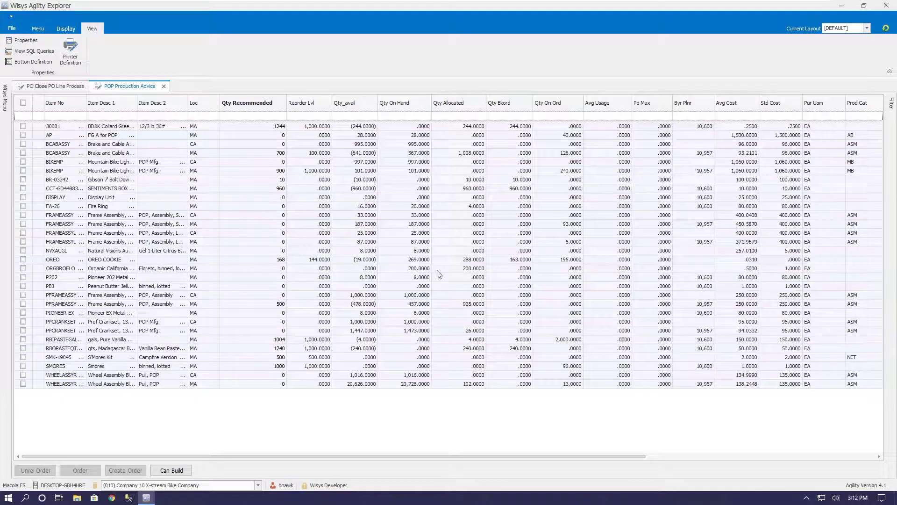
# - Mark the OREO cookie item at its recommended quantity of 168 and create its production order due 4/24/2020
pyautogui.click(241, 260)
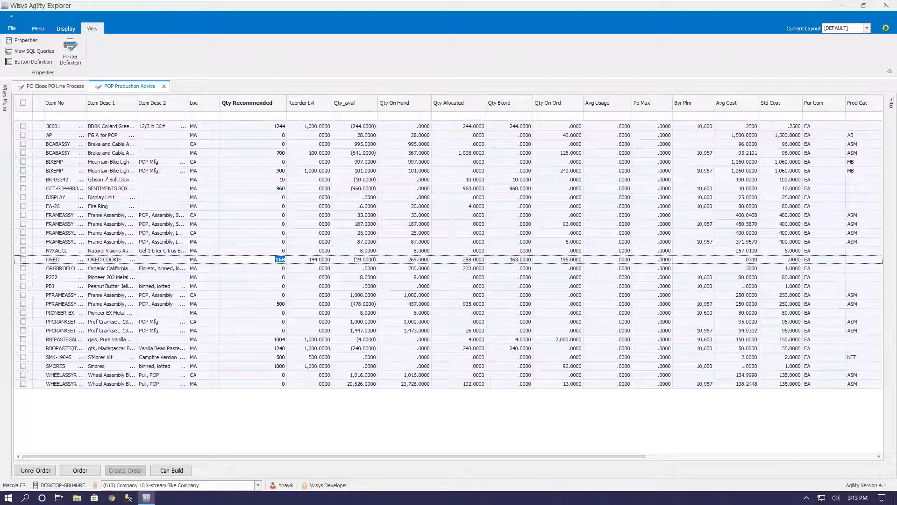
pyautogui.click(22, 259)
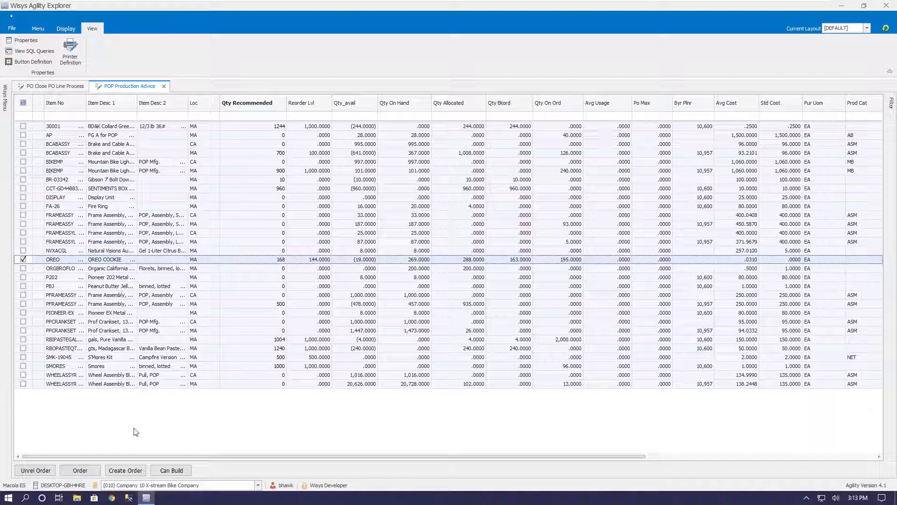
pyautogui.click(124, 470)
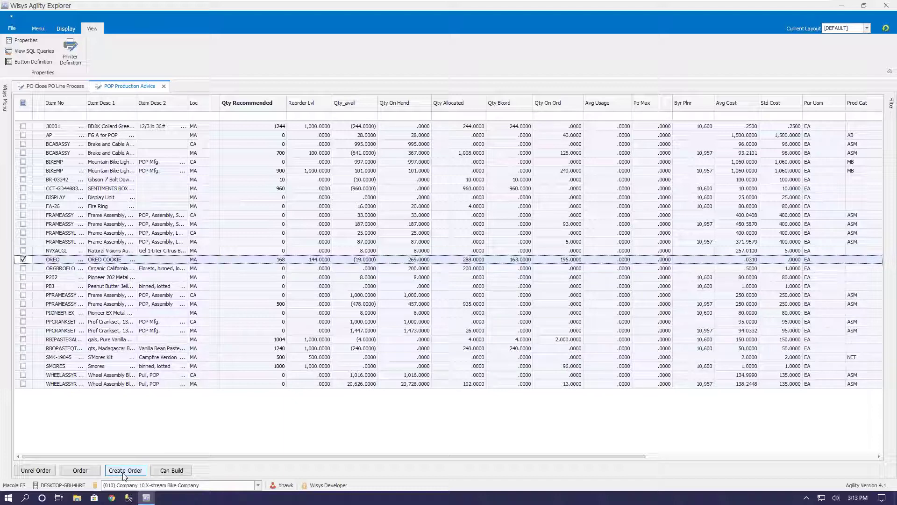
pyautogui.click(31, 476)
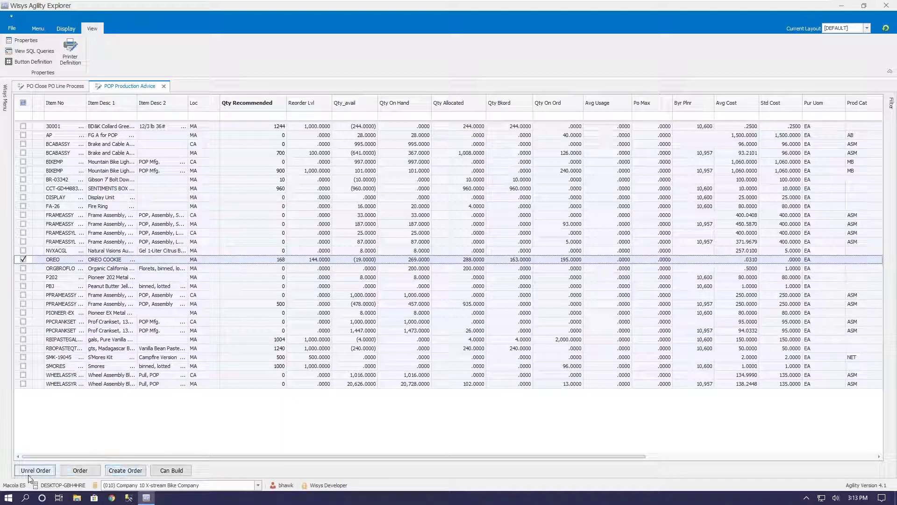
pyautogui.click(128, 473)
pyautogui.click(127, 473)
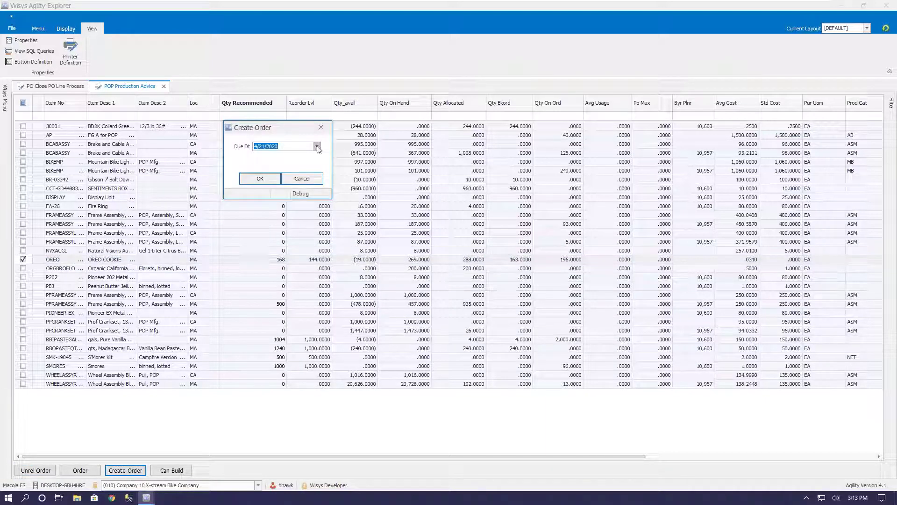
pyautogui.click(317, 147)
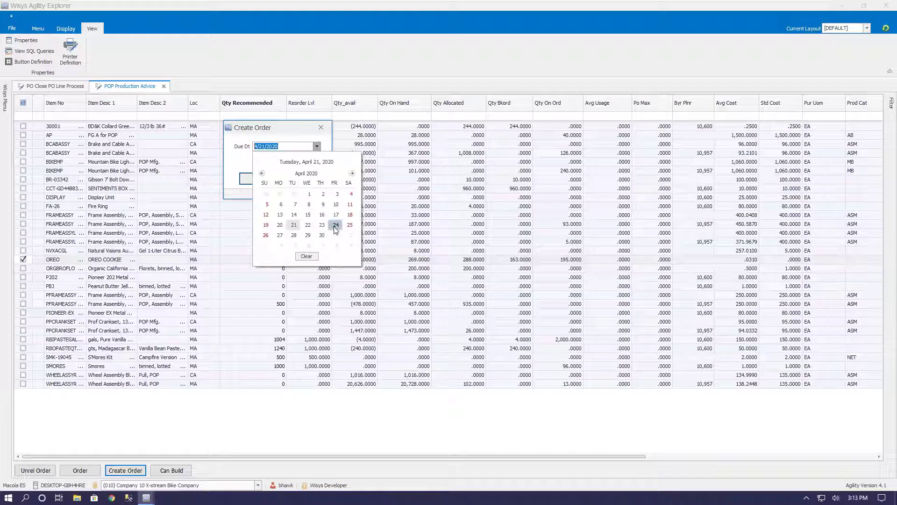
pyautogui.click(334, 230)
pyautogui.click(268, 181)
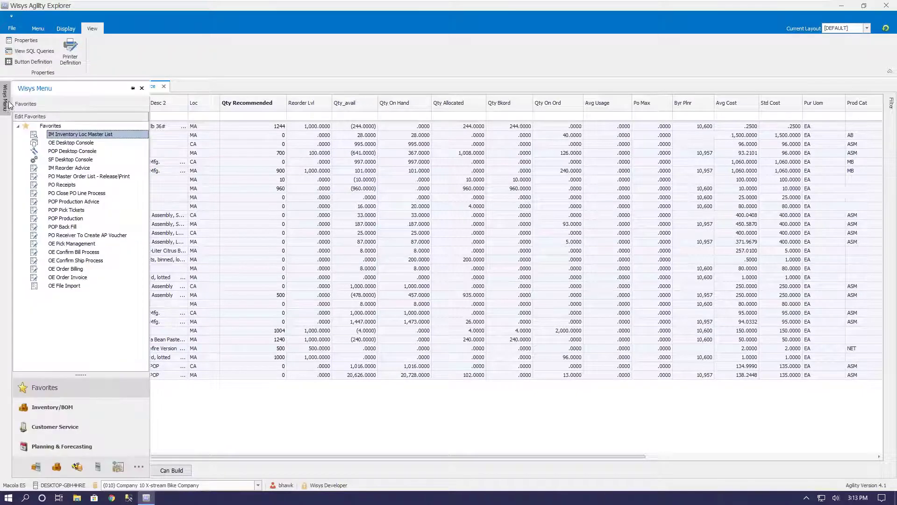
# - Pin the Wisys Menu favorites so they stay open beside the production advice list
pyautogui.click(133, 89)
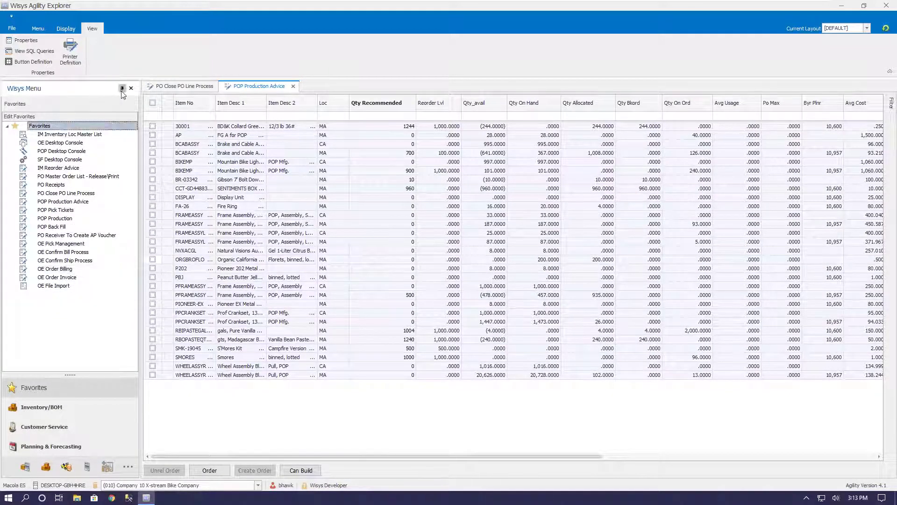
pyautogui.click(122, 89)
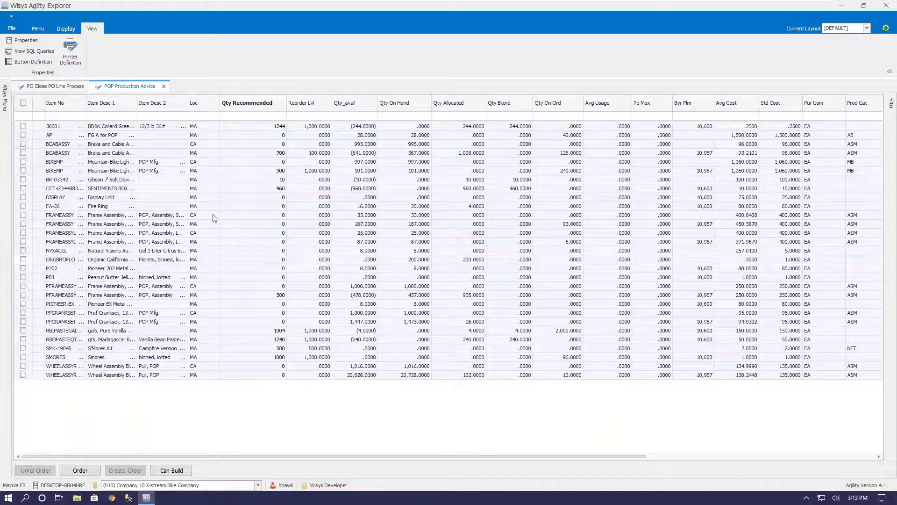
pyautogui.moveTo(4, 110)
pyautogui.click(134, 88)
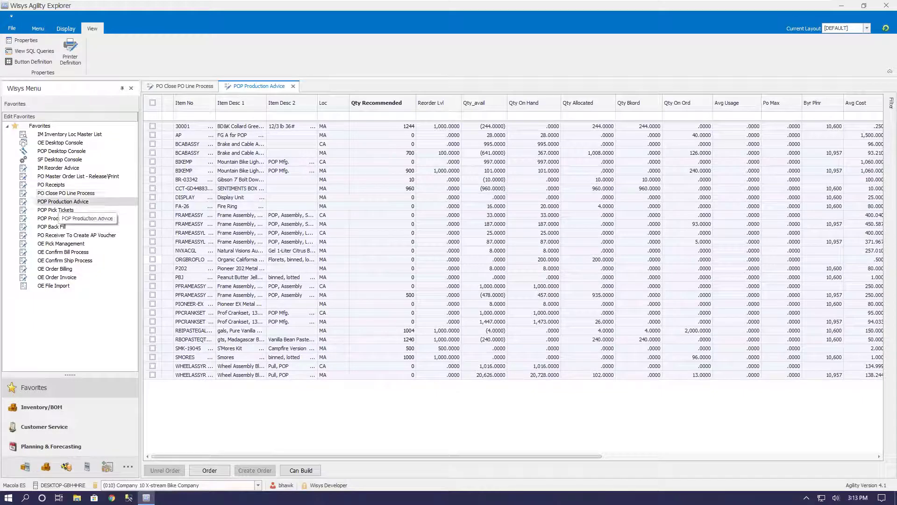
# - Open POP Pick Tickets, list the orders for location MA, and find the OREO order for 168
pyautogui.click(55, 210)
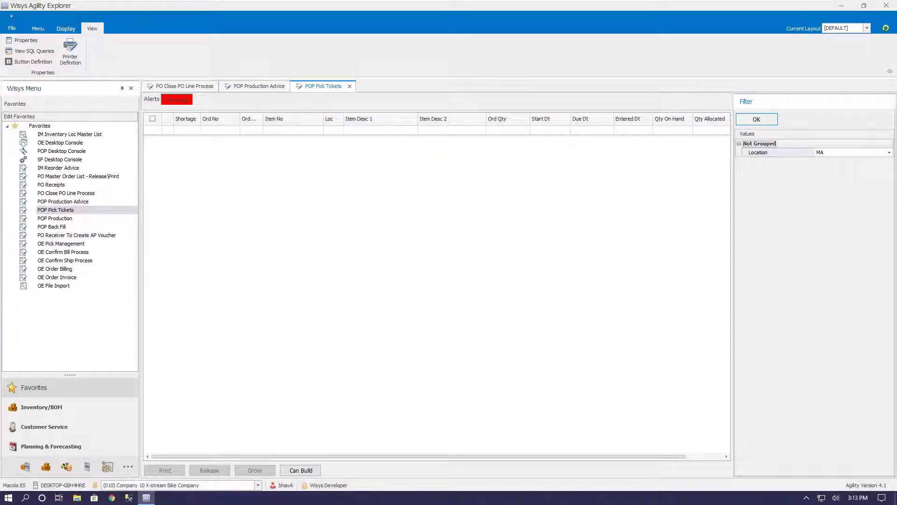
pyautogui.click(757, 119)
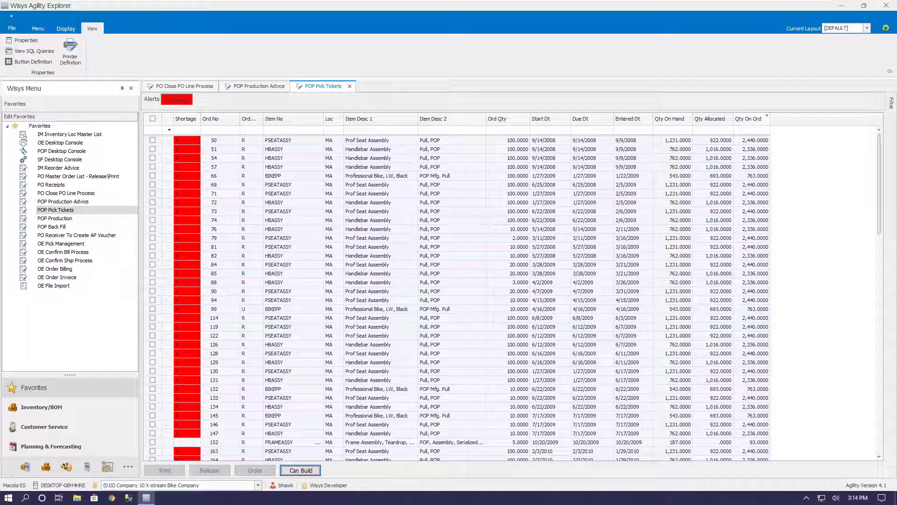
pyautogui.scroll(-7, 189, 261)
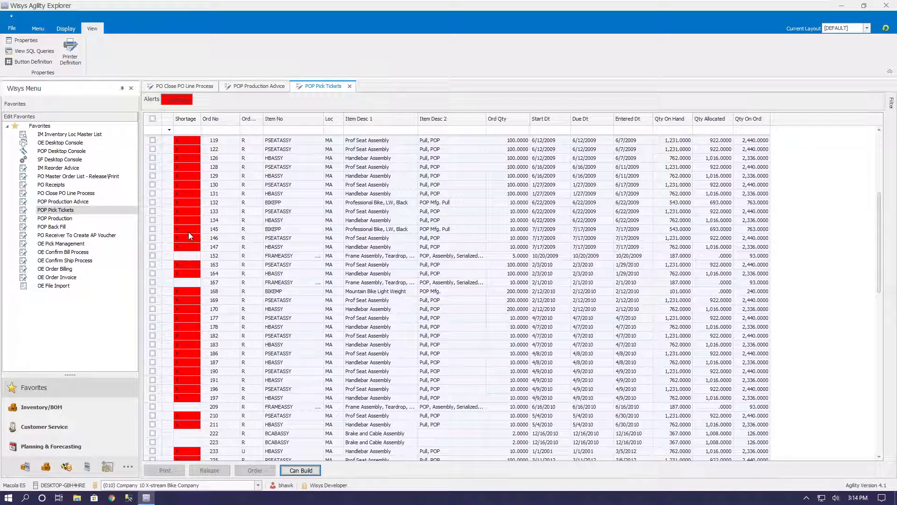
pyautogui.scroll(-3, 189, 232)
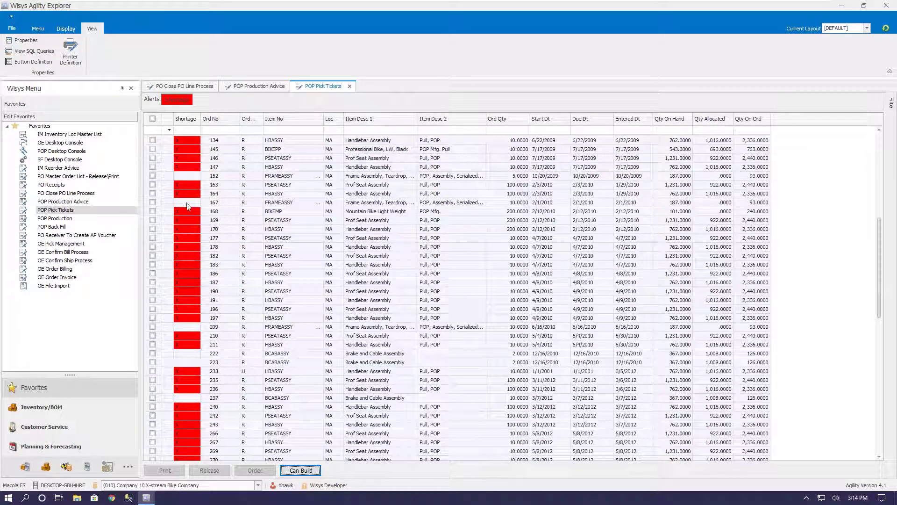
pyautogui.scroll(-10, 190, 277)
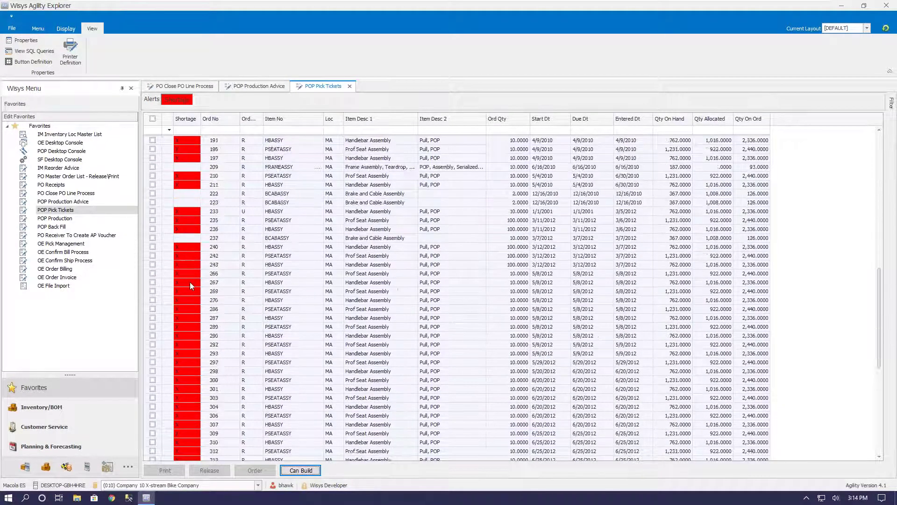
pyautogui.scroll(-6, 190, 281)
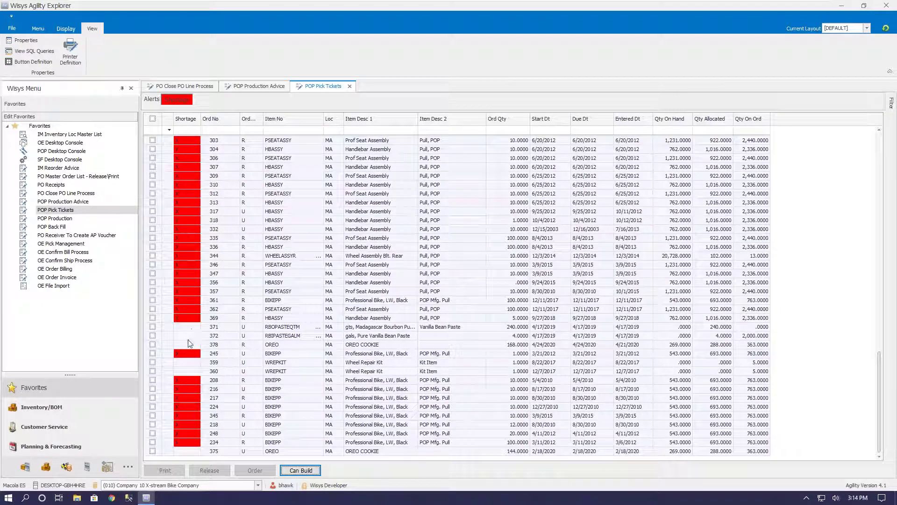
# - Check with Can Build whether 5000 of the HBASSY handlebar assembly on order 369 can be built, and close the analysis
pyautogui.click(194, 319)
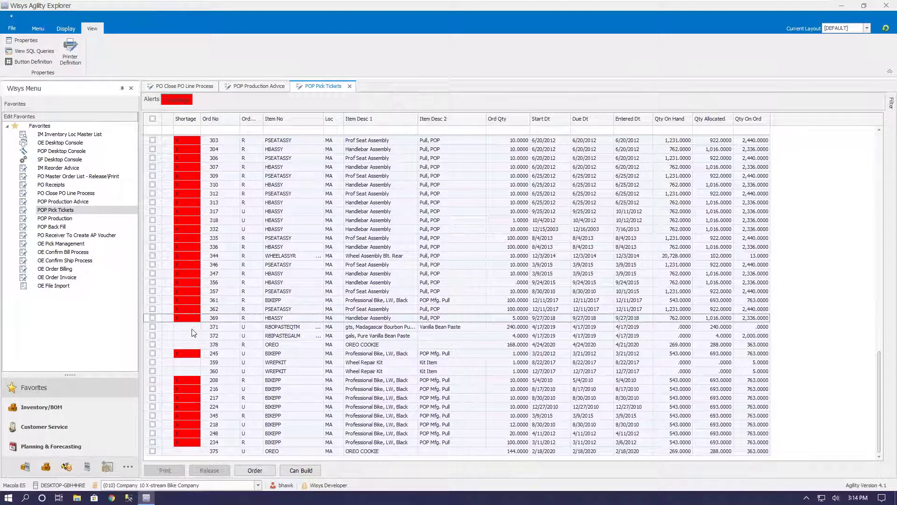
pyautogui.click(294, 471)
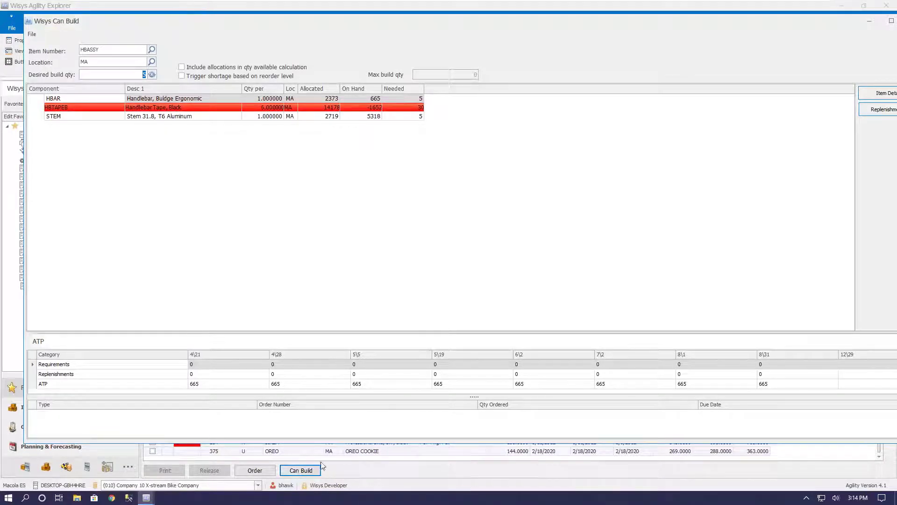
pyautogui.click(151, 75)
pyautogui.write('000')
pyautogui.click(152, 75)
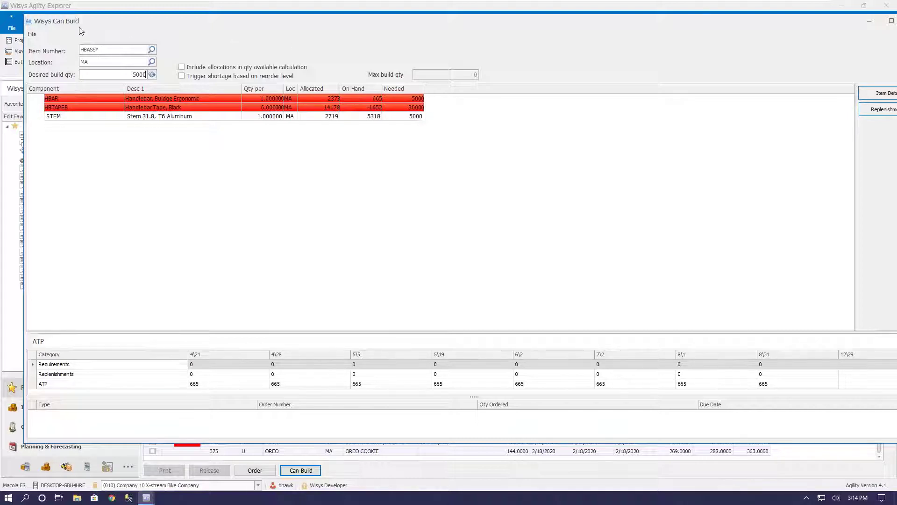
pyautogui.doubleClick(28, 20)
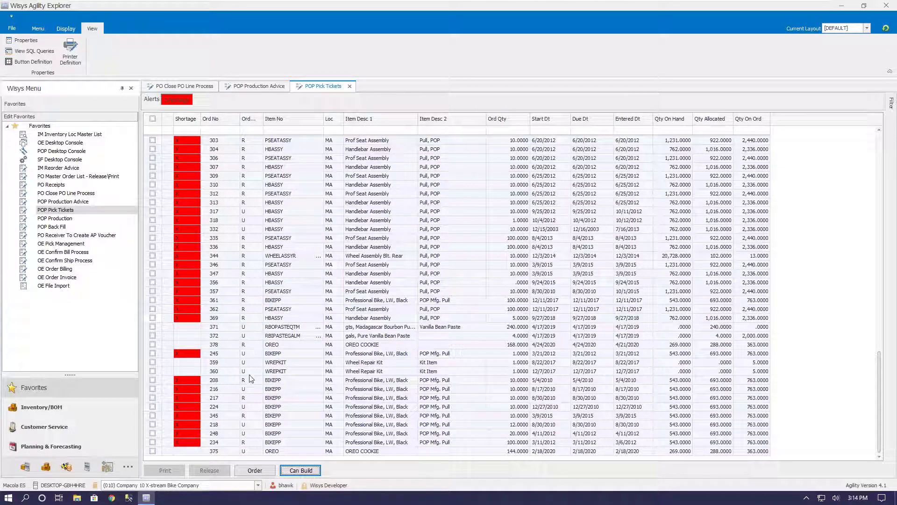
# - Print the pick ticket for OREO production order 378, review it enlarged, and confirm that it printed correctly
pyautogui.click(201, 346)
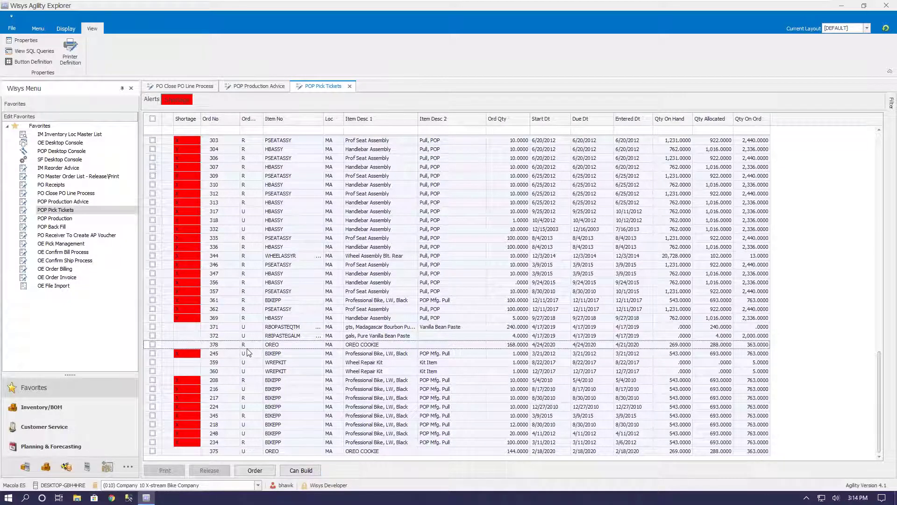
pyautogui.click(152, 345)
pyautogui.click(163, 471)
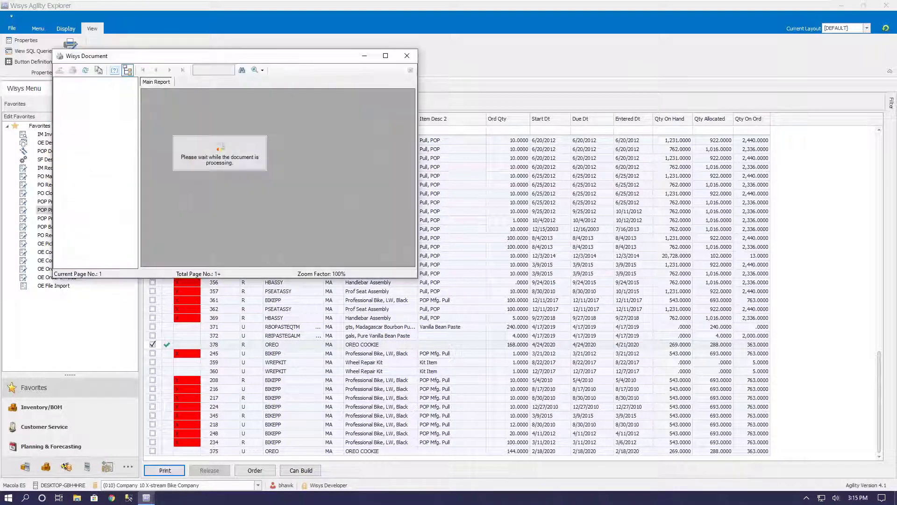
pyautogui.click(388, 58)
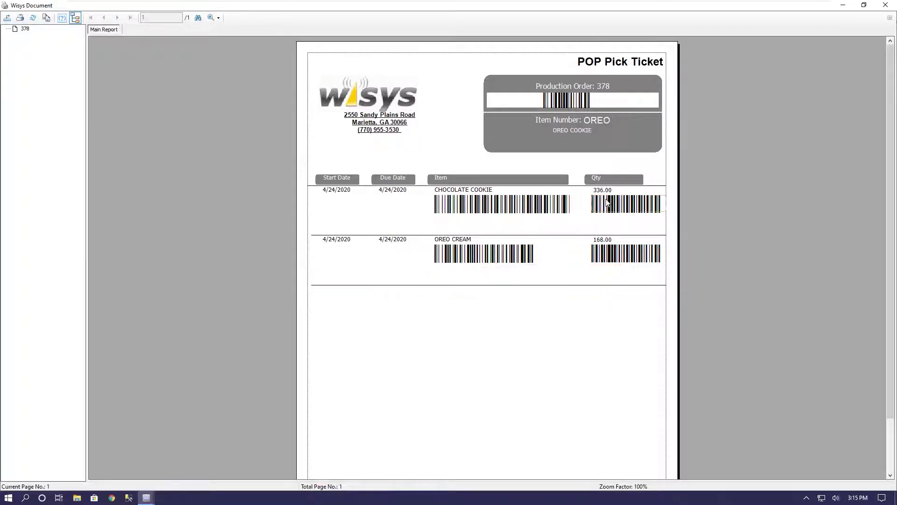
pyautogui.click(893, 7)
pyautogui.click(893, 6)
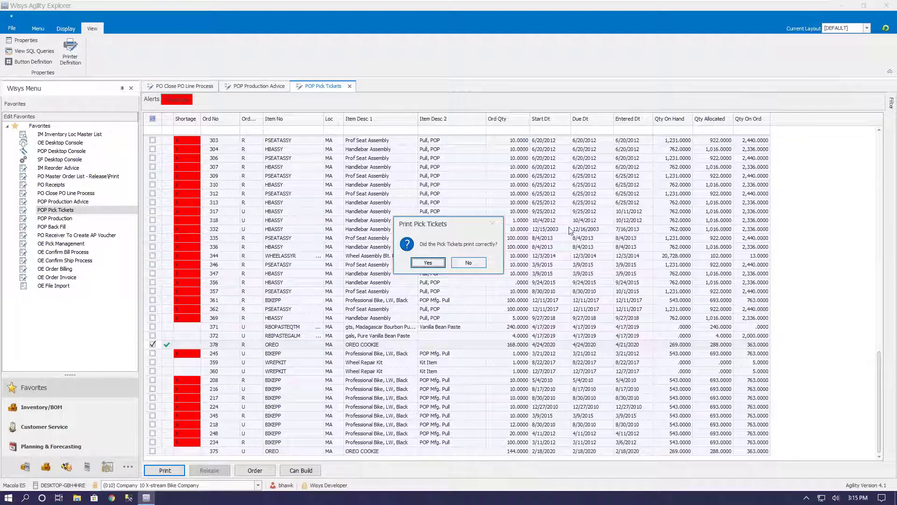
pyautogui.click(427, 263)
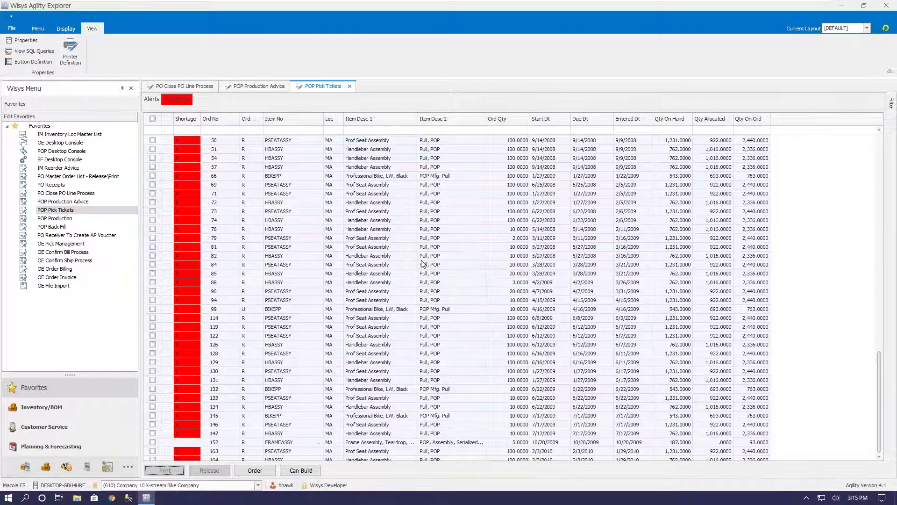
# - Close POP Pick Tickets and POP Production Advice, and view the POP Production entry screen from the favorites before cancelling it
pyautogui.click(350, 86)
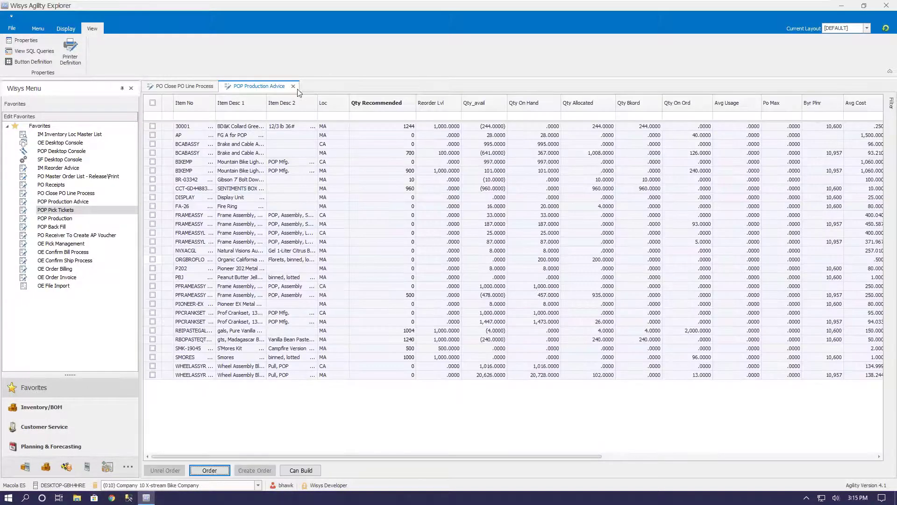
pyautogui.click(298, 86)
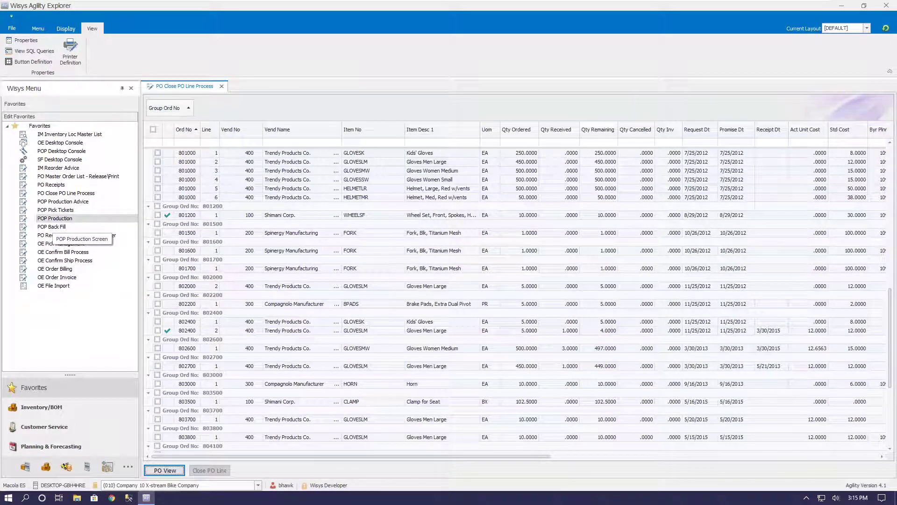
pyautogui.click(54, 218)
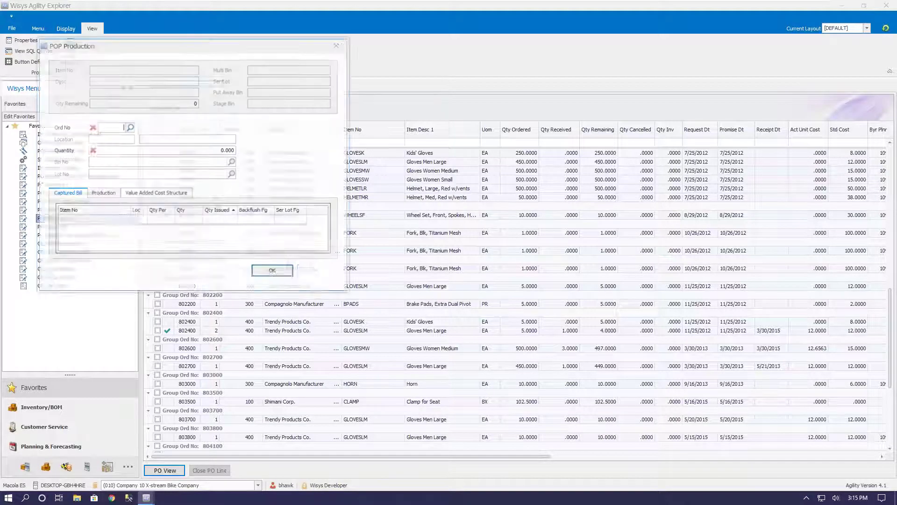
pyautogui.moveTo(262, 50); pyautogui.dragTo(604, 129)
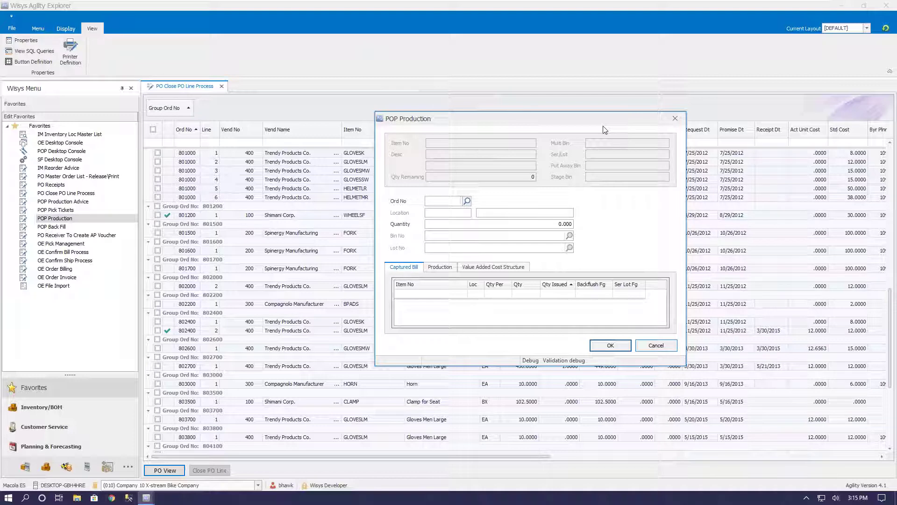
pyautogui.click(664, 350)
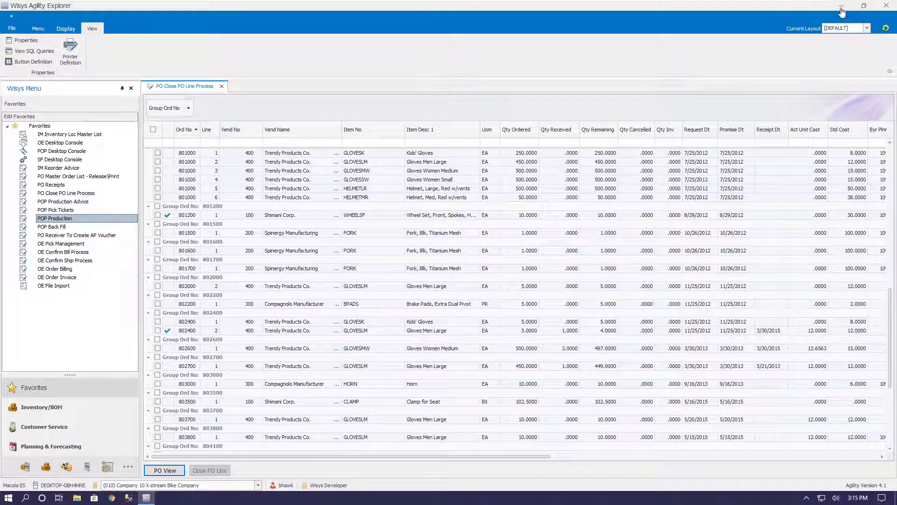
# - Minimize Agility Explorer and launch POP Production from its desktop shortcut in the Agility POP+ group
pyautogui.click(841, 5)
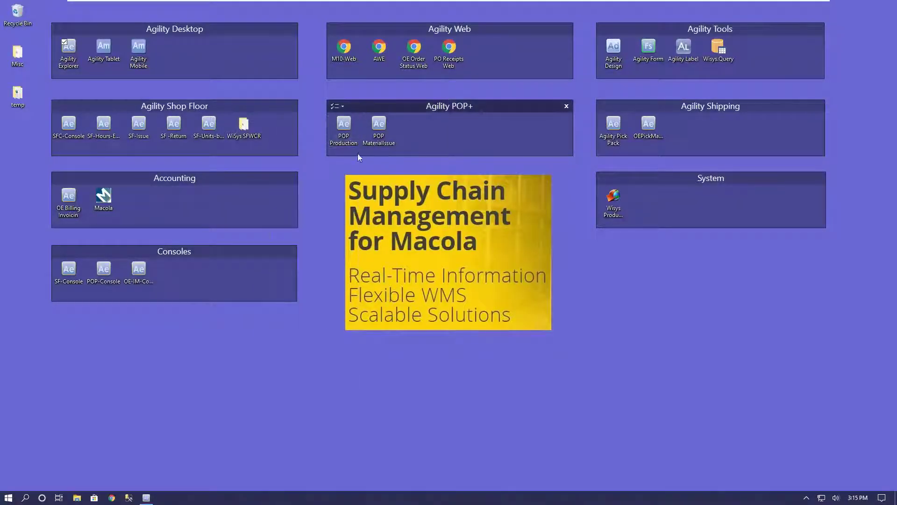
pyautogui.click(340, 127)
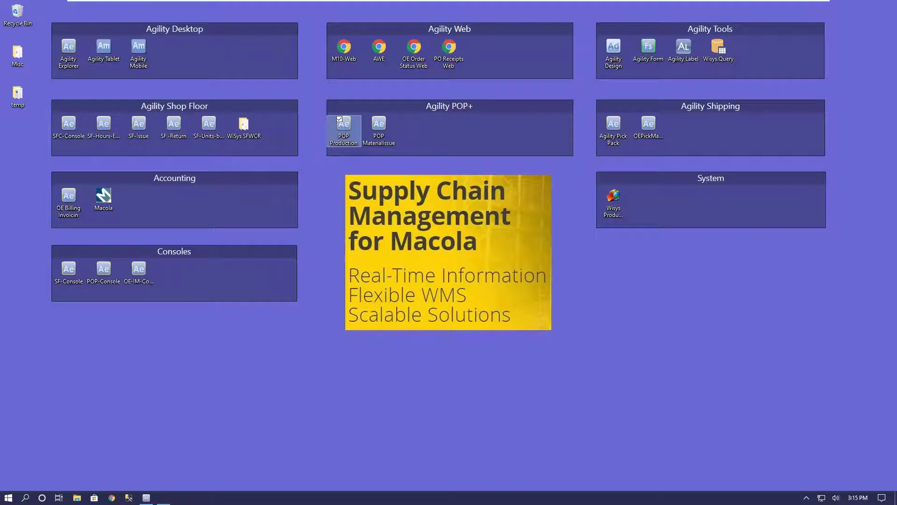
pyautogui.press('Return')
pyautogui.doubleClick(718, 280)
pyautogui.moveTo(552, 125); pyautogui.dragTo(434, 127)
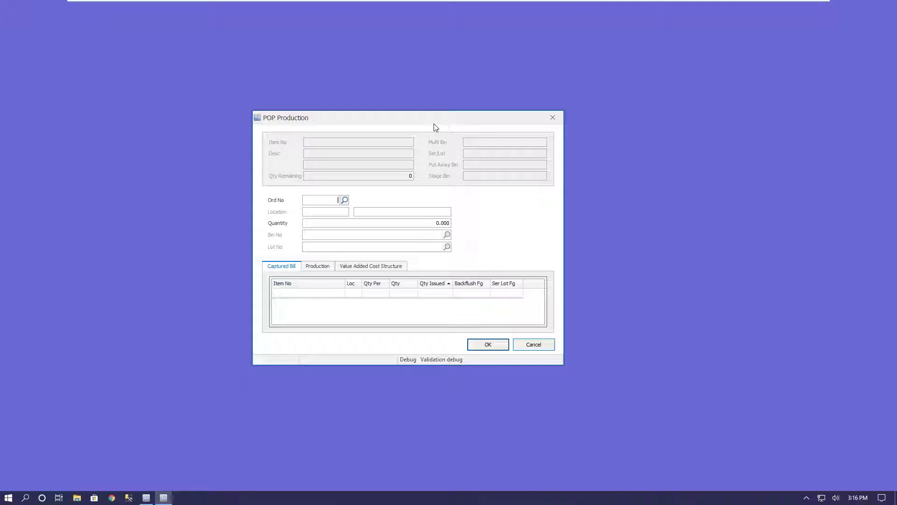
# - Report production of 100 OREO cookies on order 378 and close the label preview
pyautogui.write('378')
pyautogui.press('Tab')
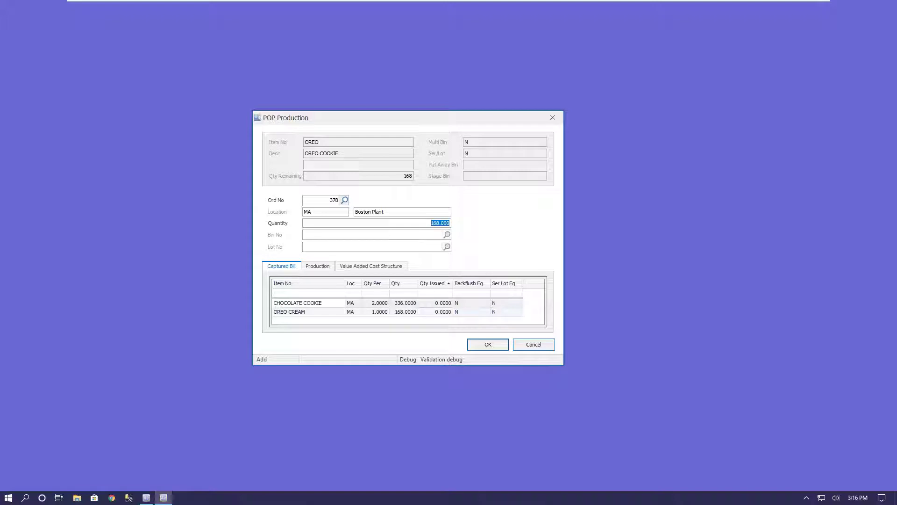
pyautogui.write('100')
pyautogui.click(495, 345)
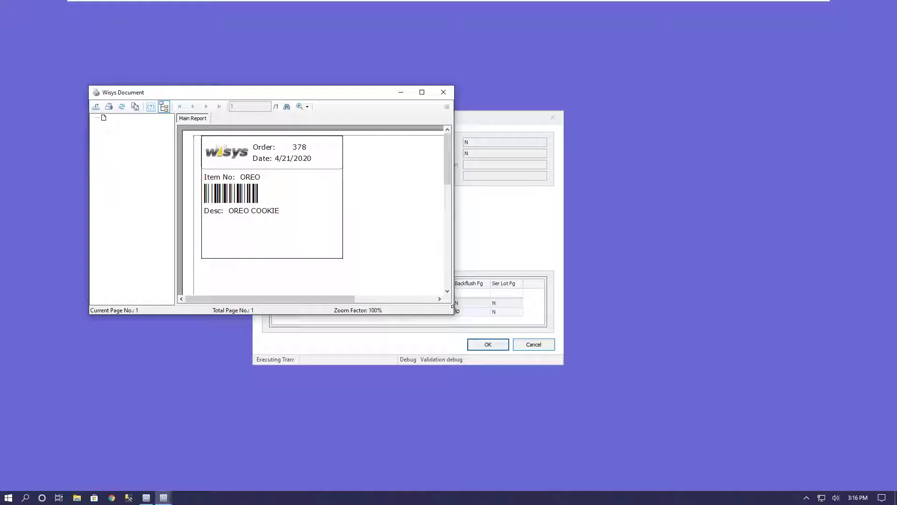
pyautogui.click(441, 92)
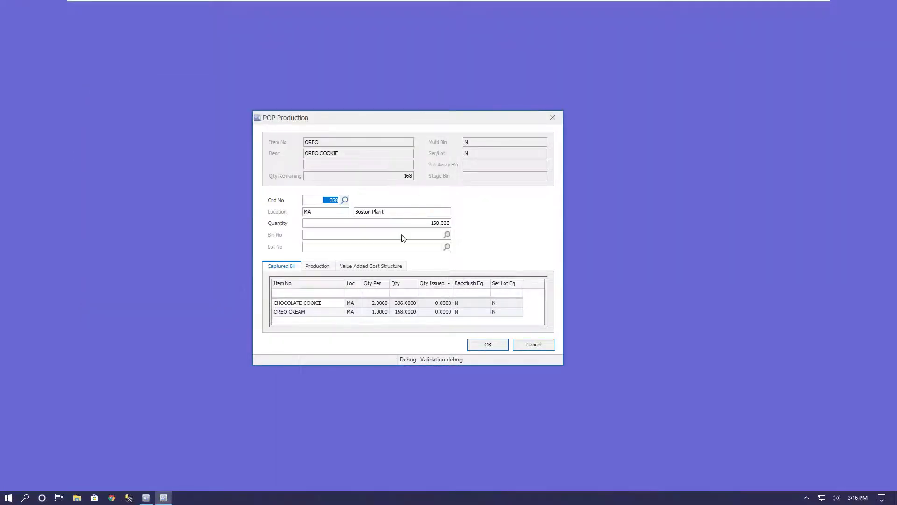
# - Reload order 378, report production of the remaining 68, and leave POP Production after closing the label preview
pyautogui.click(344, 200)
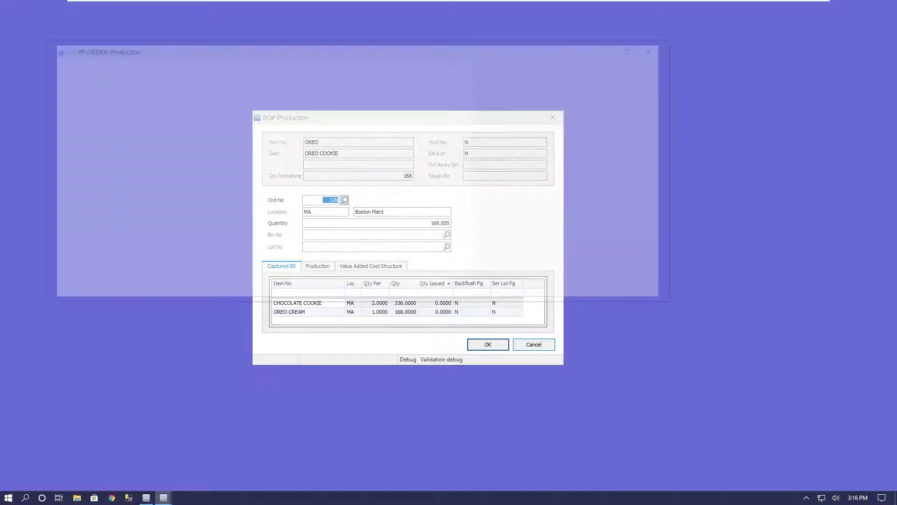
pyautogui.click(661, 49)
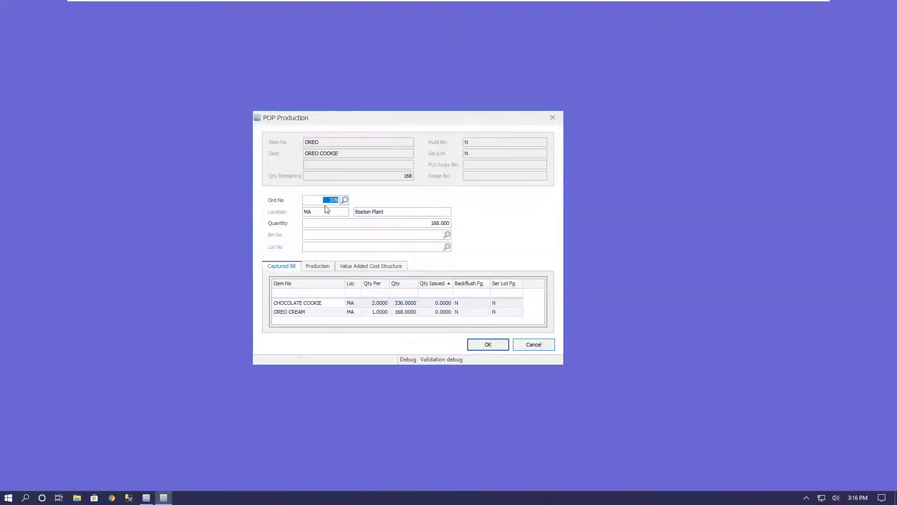
pyautogui.press('Tab')
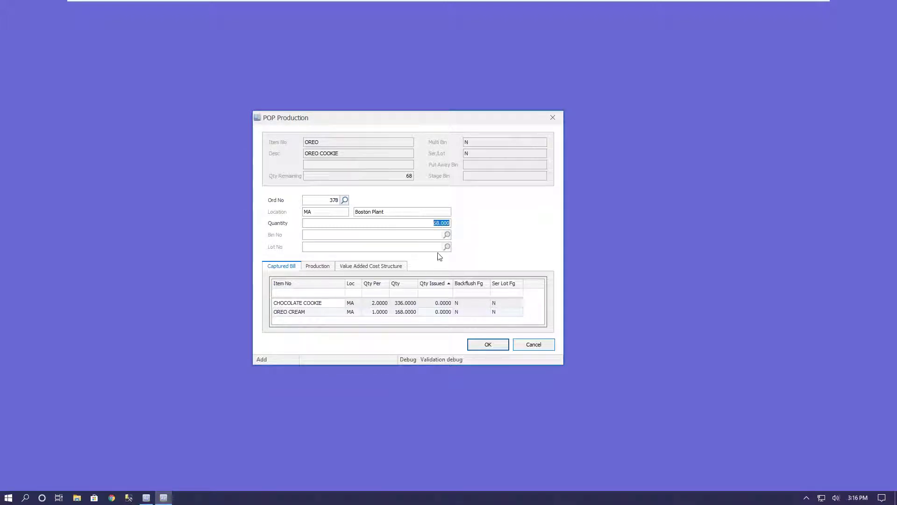
pyautogui.click(488, 345)
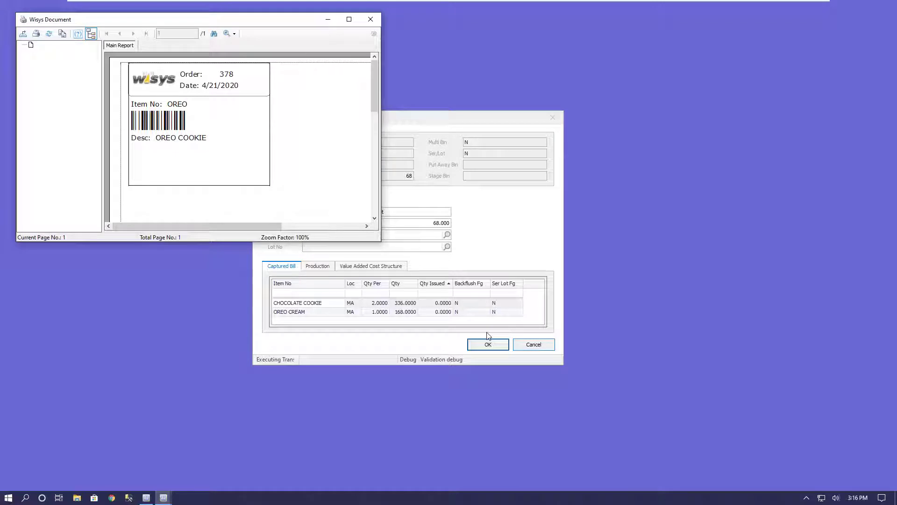
pyautogui.click(370, 21)
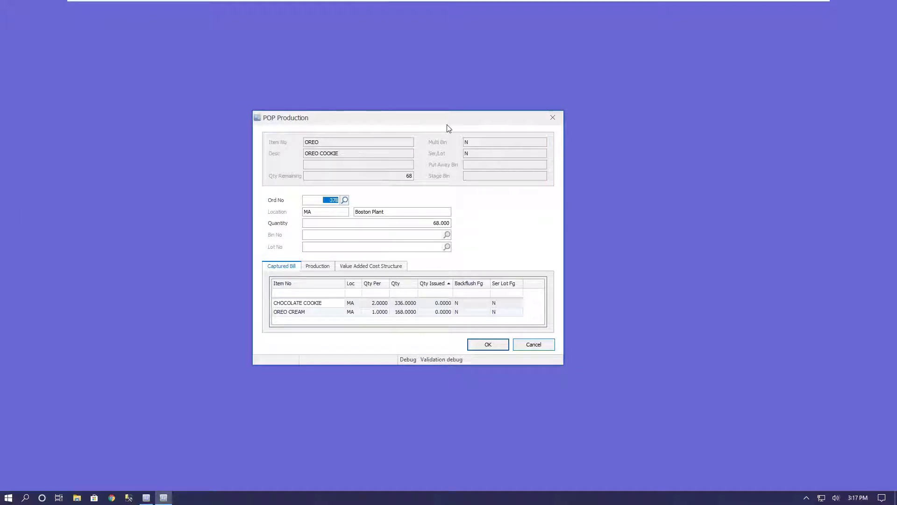
pyautogui.click(536, 346)
pyautogui.click(536, 345)
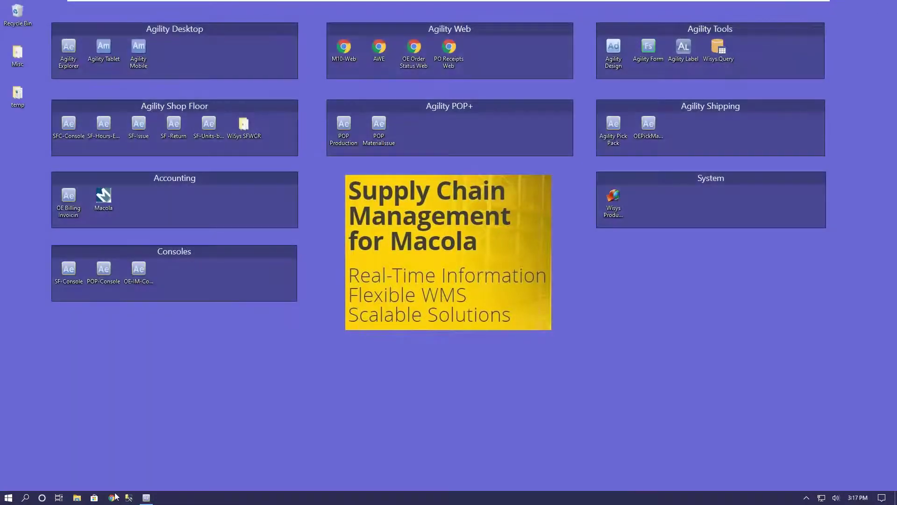
# - Return to Agility Explorer, view the POP Back Fill screen from the favorites, and cancel it
pyautogui.click(146, 498)
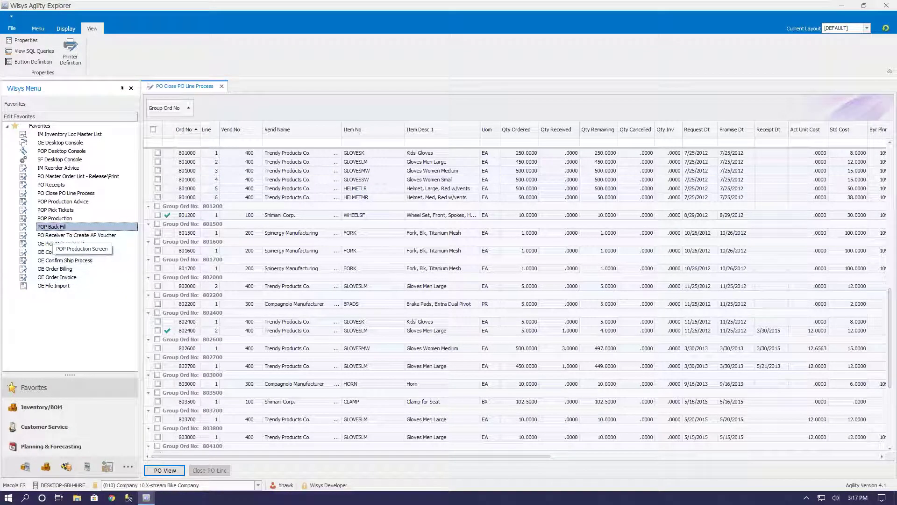
pyautogui.rightClick(55, 228)
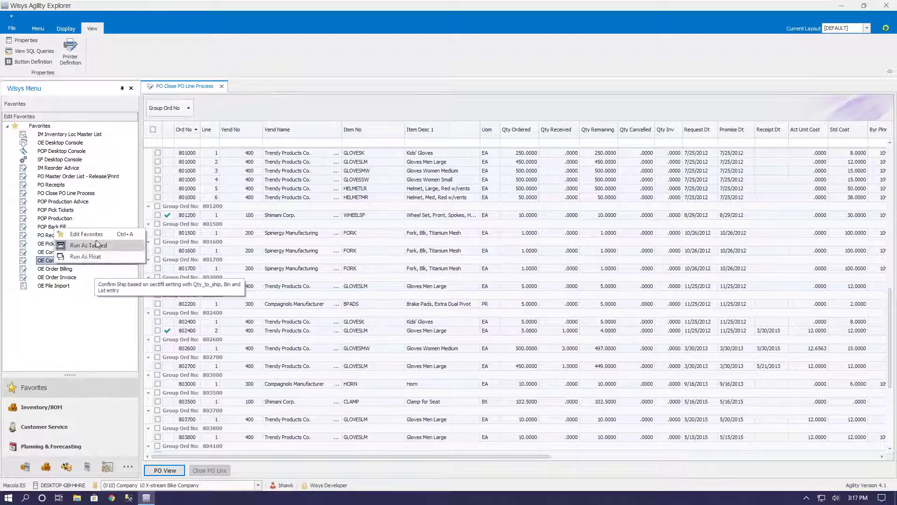
pyautogui.click(97, 244)
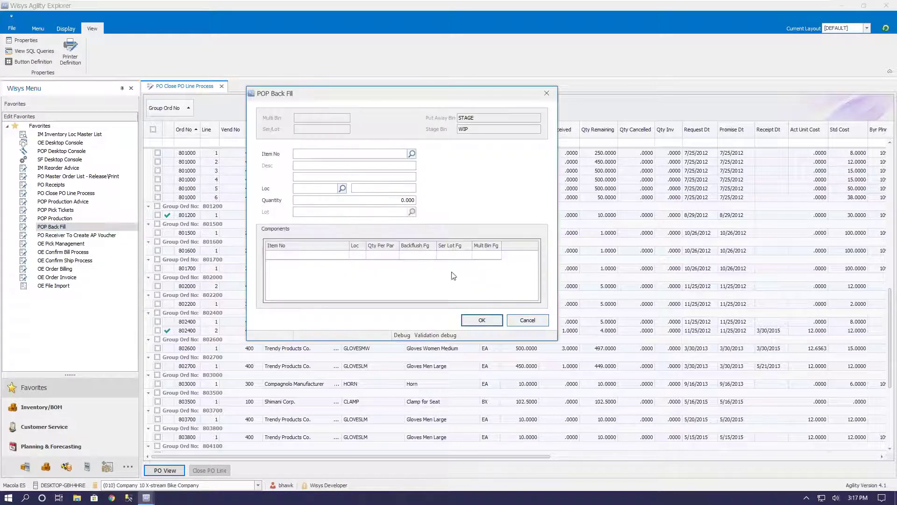
pyautogui.click(528, 320)
# - Show the Production Order Processing module's menu and create a desktop shortcut for POP Back Fill
pyautogui.moveTo(70, 374); pyautogui.dragTo(70, 237)
pyautogui.click(58, 407)
pyautogui.moveTo(66, 238); pyautogui.dragTo(66, 394)
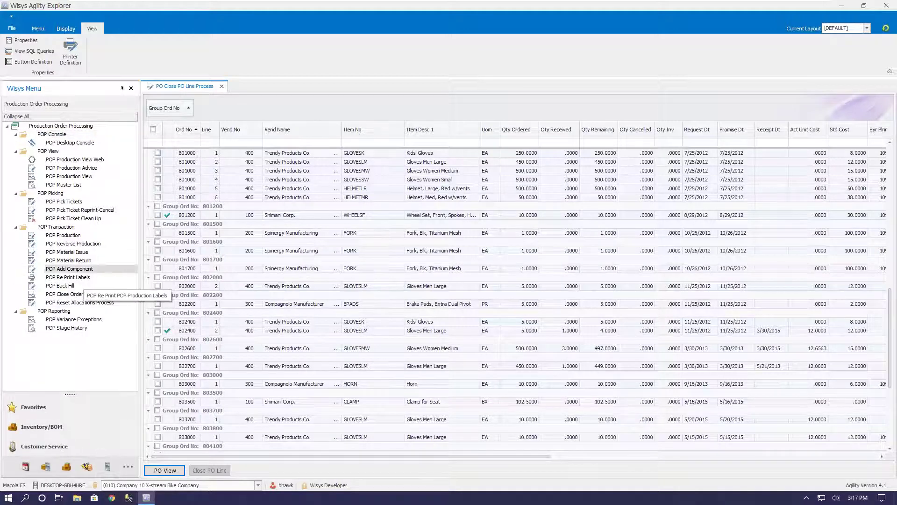
pyautogui.rightClick(63, 285)
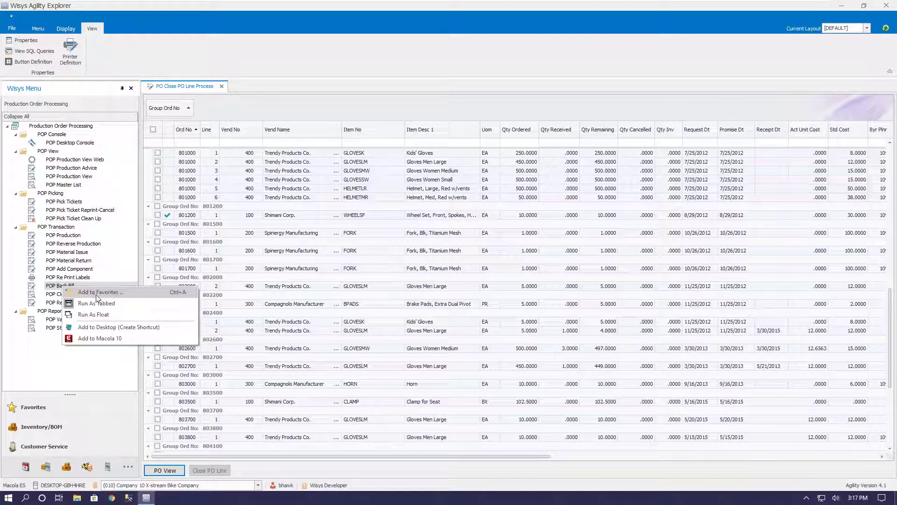
pyautogui.click(109, 326)
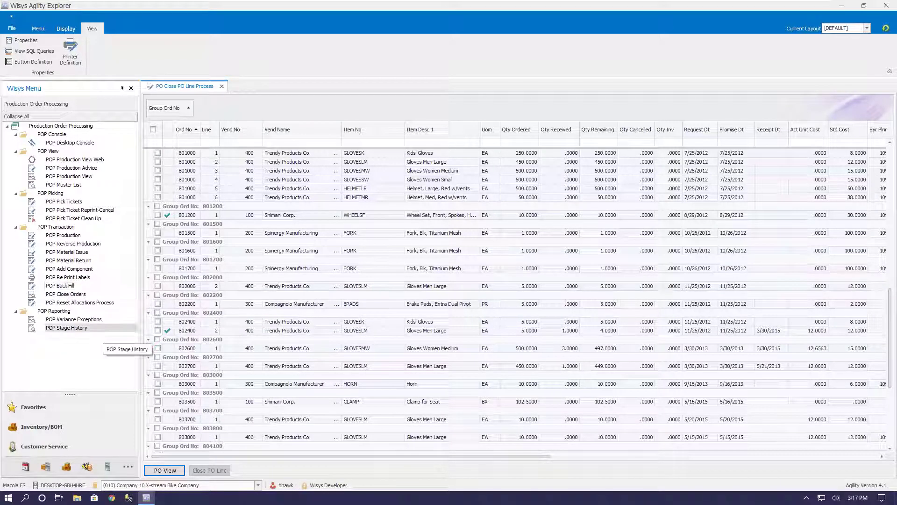
# - Switch to the desktop, try to move the POPBackFill shortcut while keeping icon sorting on, and launch POP Back Fill from it
pyautogui.click(841, 5)
pyautogui.moveTo(16, 100); pyautogui.dragTo(560, 322)
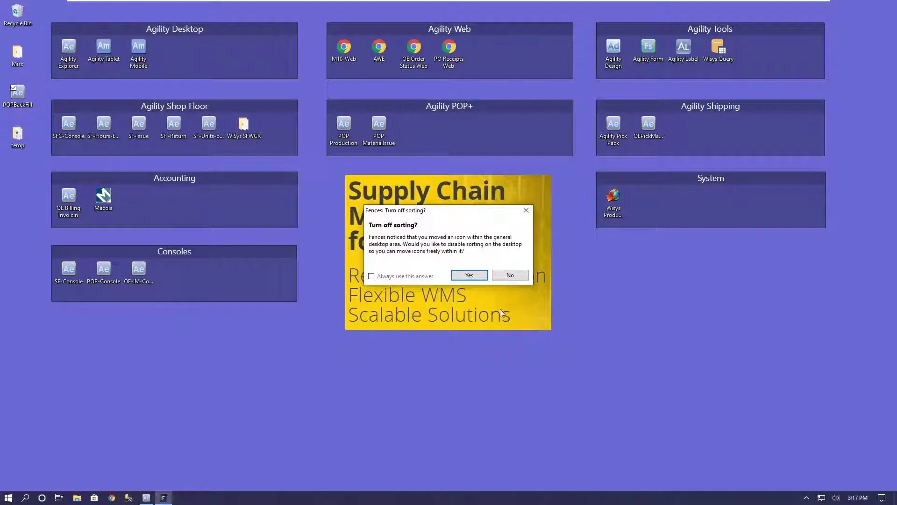
pyautogui.click(510, 275)
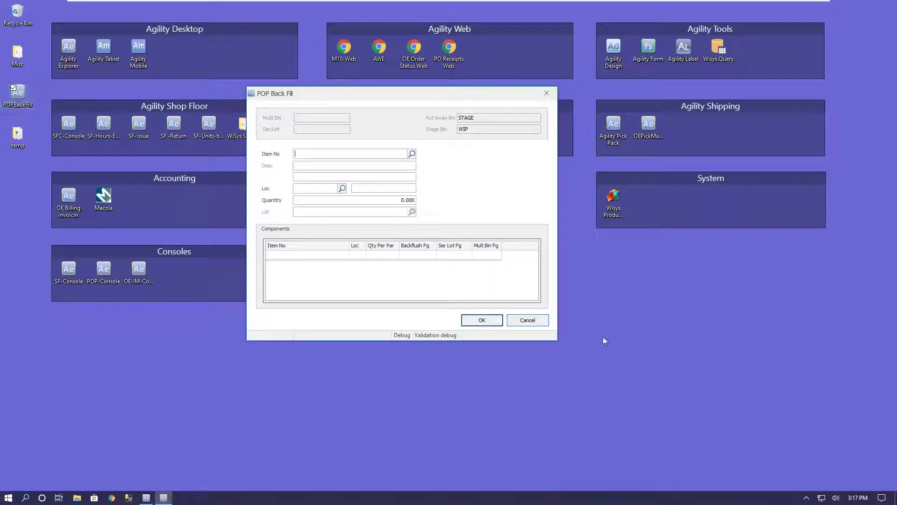
pyautogui.doubleClick(613, 309)
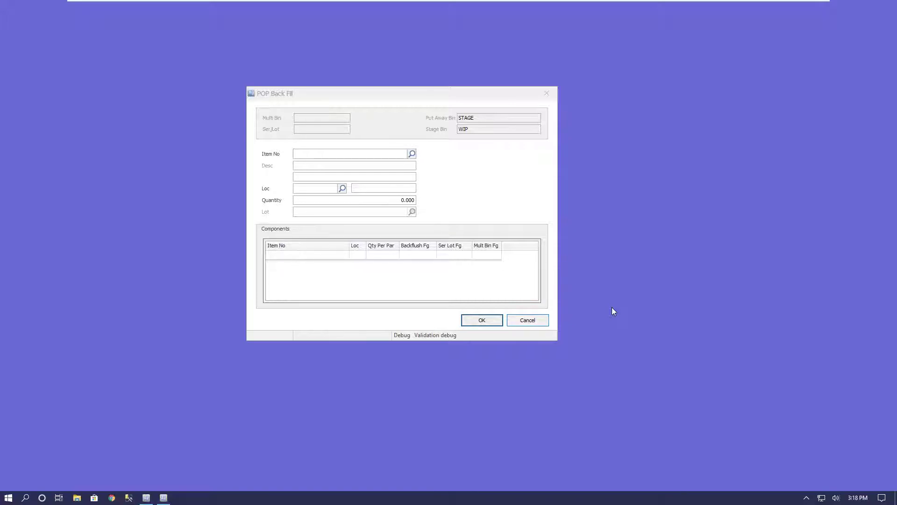
# - Back fill 1000 of item OREO at location MA, close the resulting label preview, and leave POP Back Fill
pyautogui.click(400, 154)
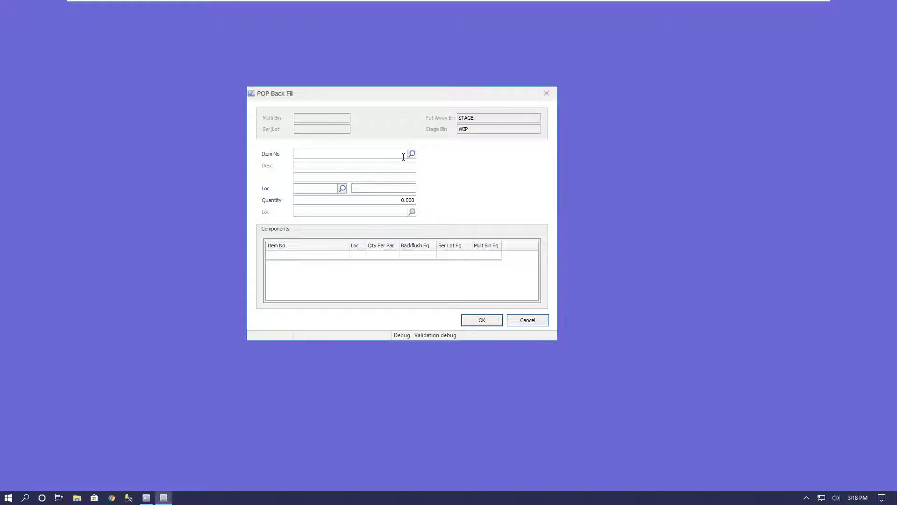
pyautogui.write('OREO')
pyautogui.press('Tab')
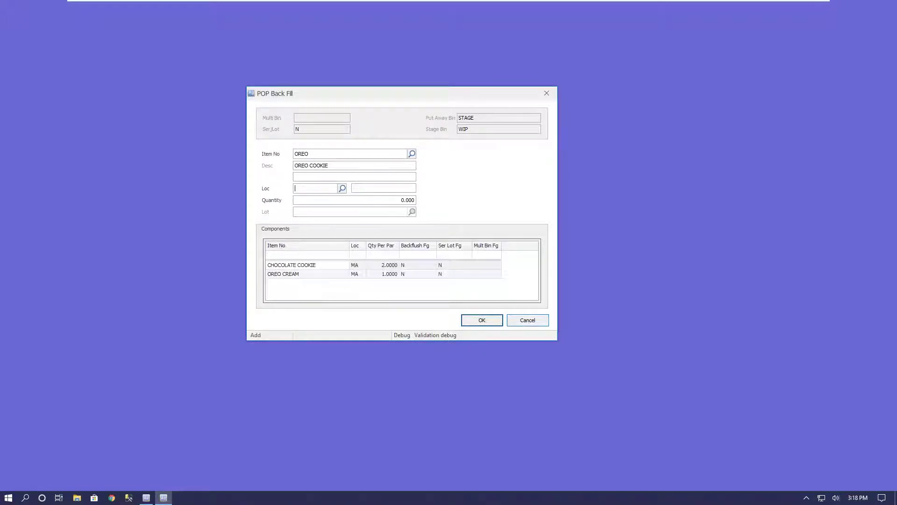
pyautogui.write('MA')
pyautogui.press('Tab')
pyautogui.write('1000')
pyautogui.click(472, 322)
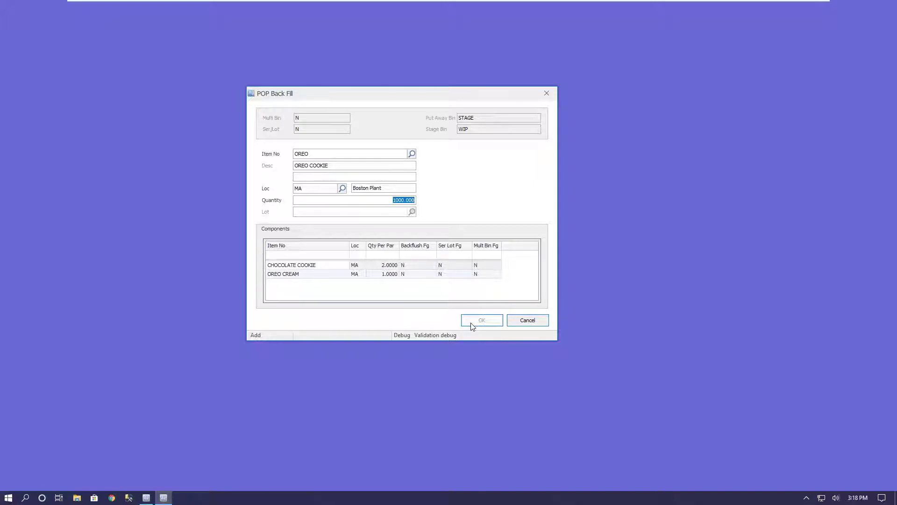
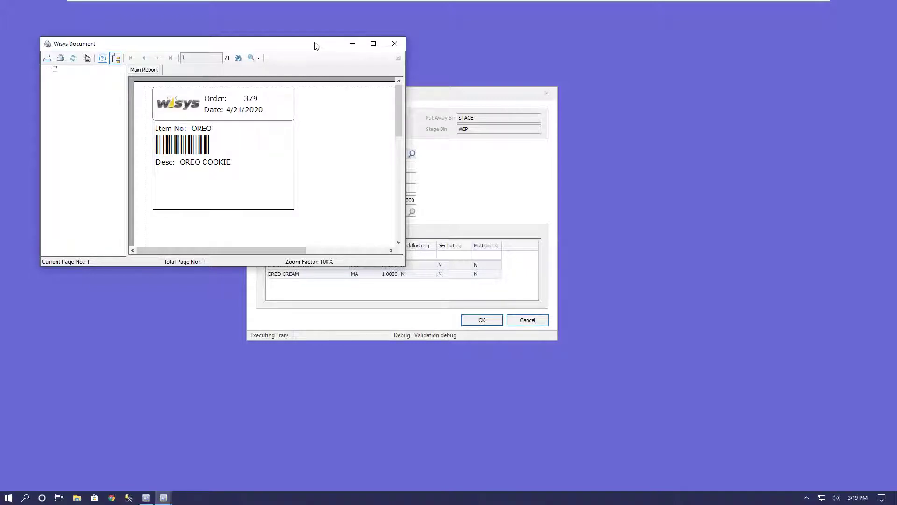
pyautogui.click(394, 44)
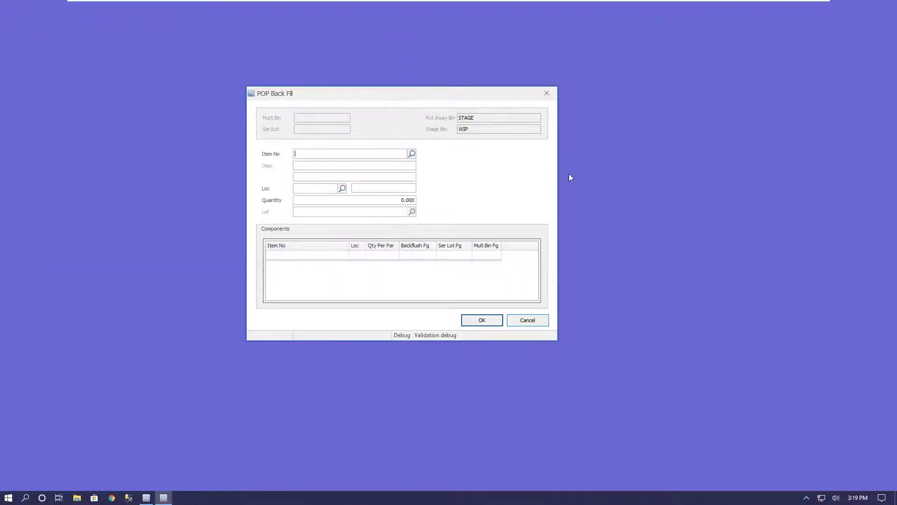
pyautogui.click(536, 321)
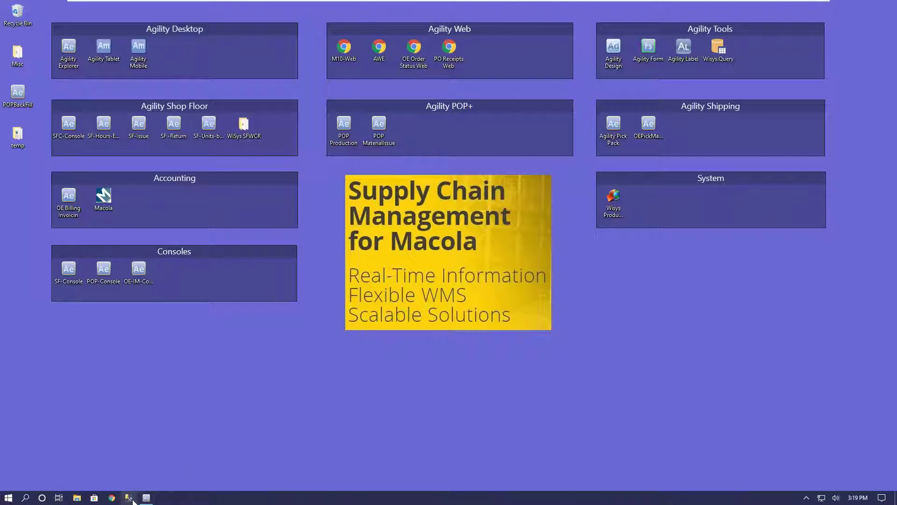
# - Switch to Agility Explorer, open OE Pick Management from the favorites, and load all dates for location MA
pyautogui.click(146, 498)
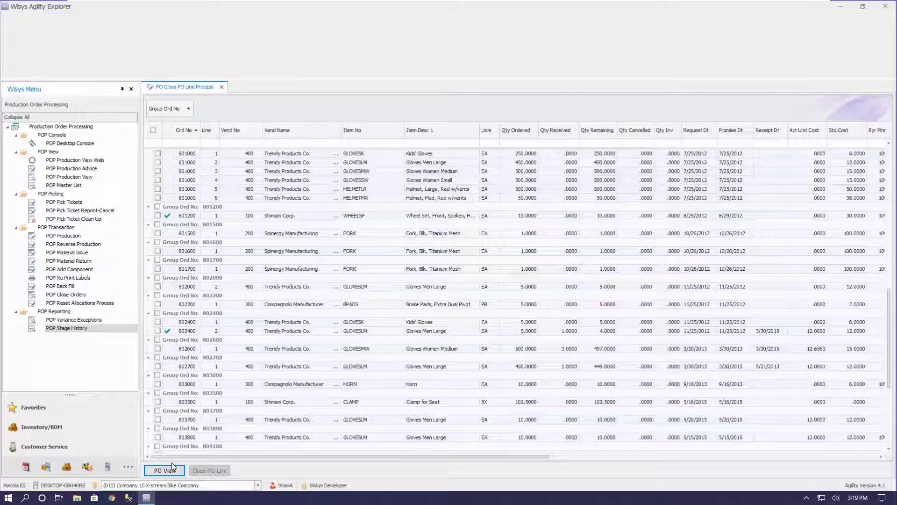
pyautogui.click(34, 407)
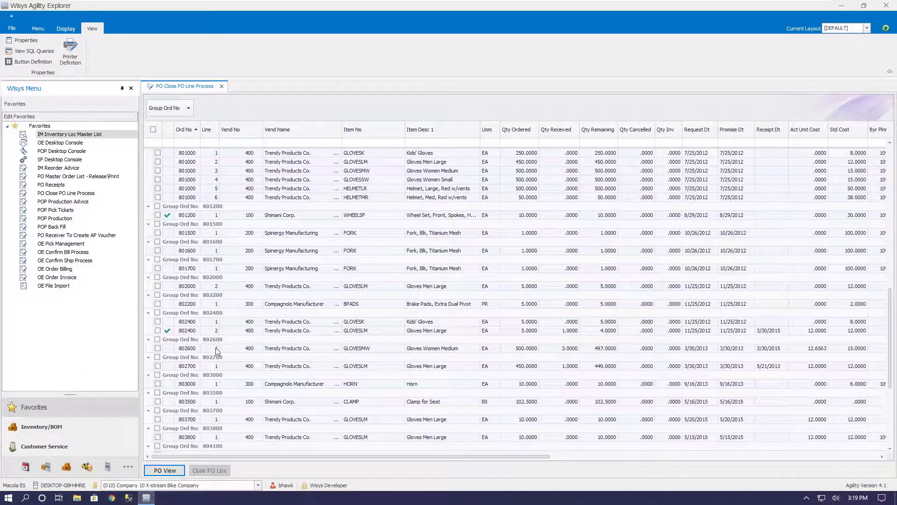
pyautogui.click(61, 244)
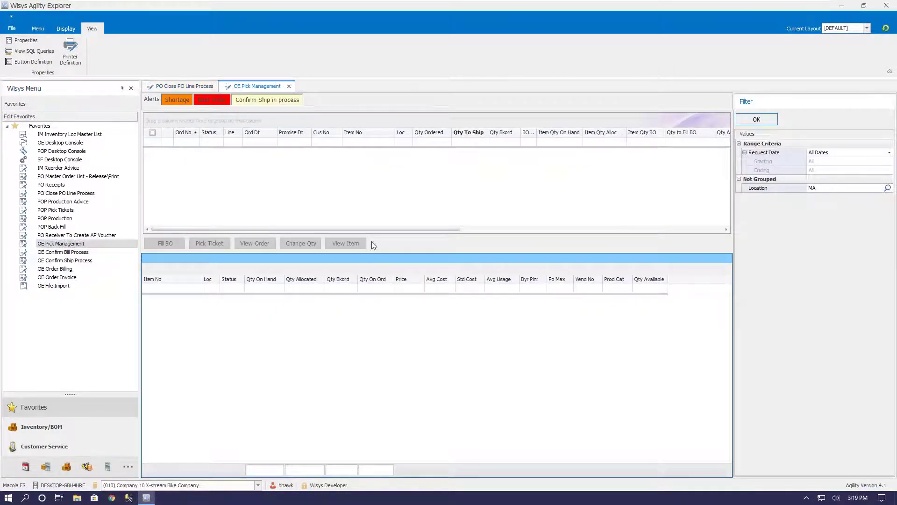
pyautogui.click(760, 120)
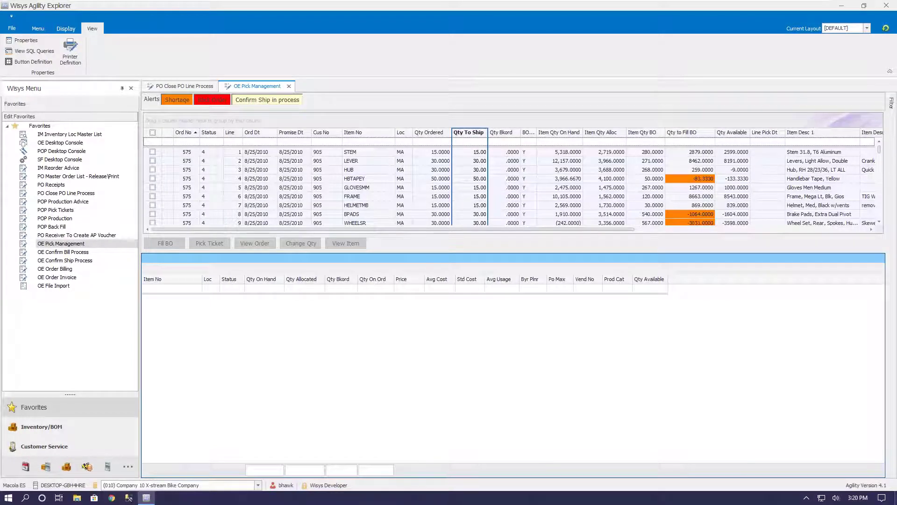
# - Try to find the order by filtering the Status and Ord No columns, clearing each filter
pyautogui.click(214, 143)
pyautogui.write('950')
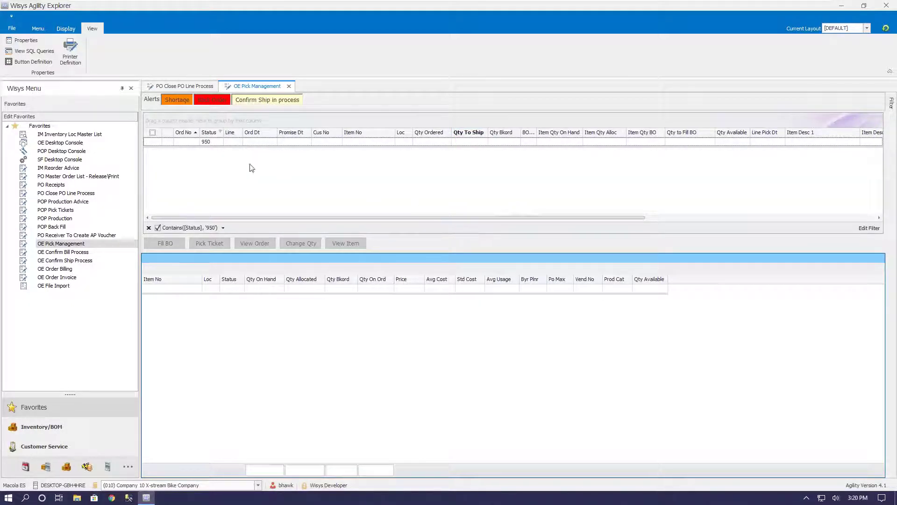
pyautogui.doubleClick(213, 142)
pyautogui.press('BackSpace')
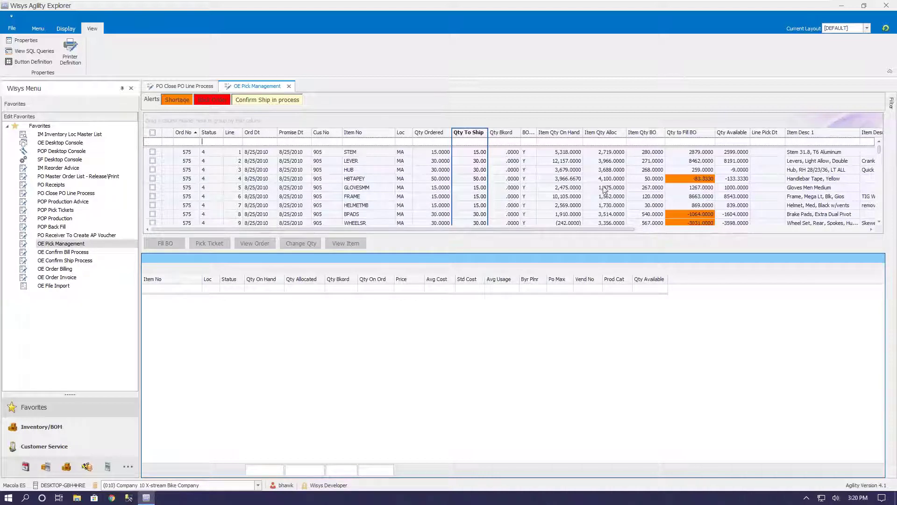
pyautogui.write('975')
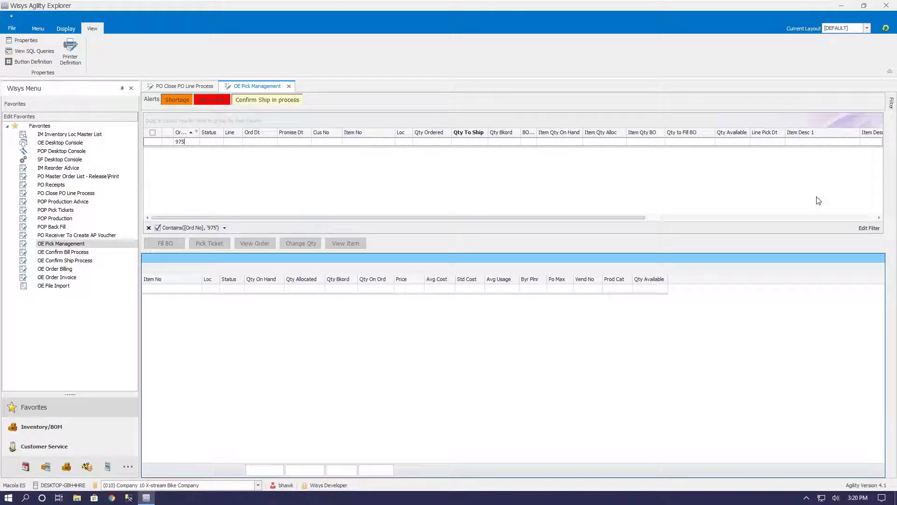
pyautogui.press('BackSpace')
pyautogui.press('BackSpace')
pyautogui.press('BackSpace')
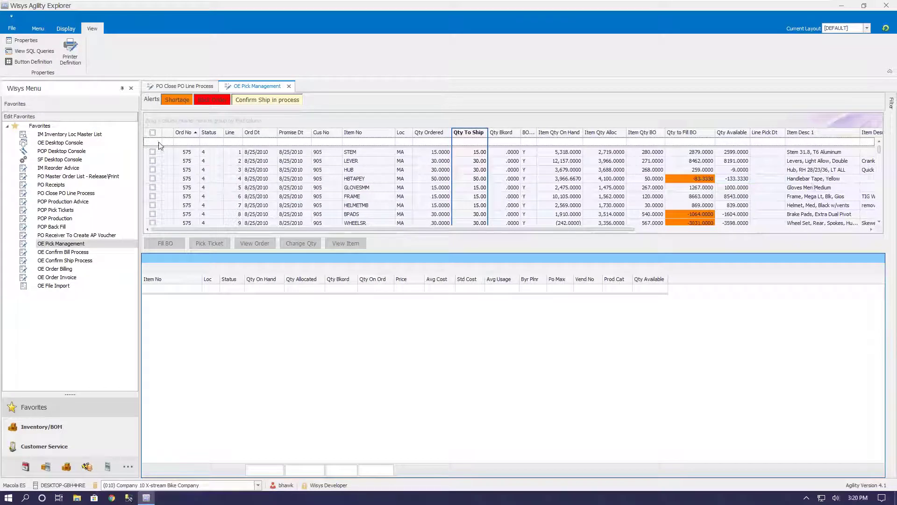
# - Sort the pick lines by order number in descending order and fill backorders for all lines
pyautogui.click(185, 132)
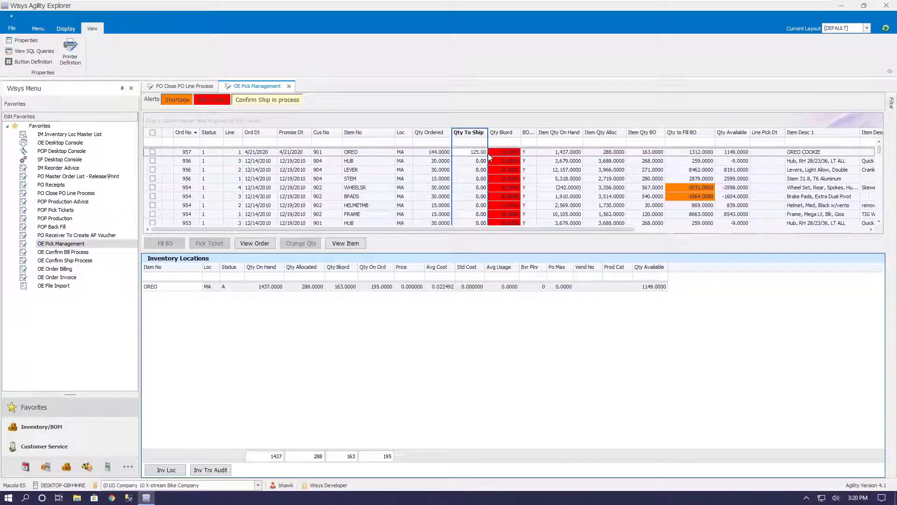
pyautogui.click(152, 152)
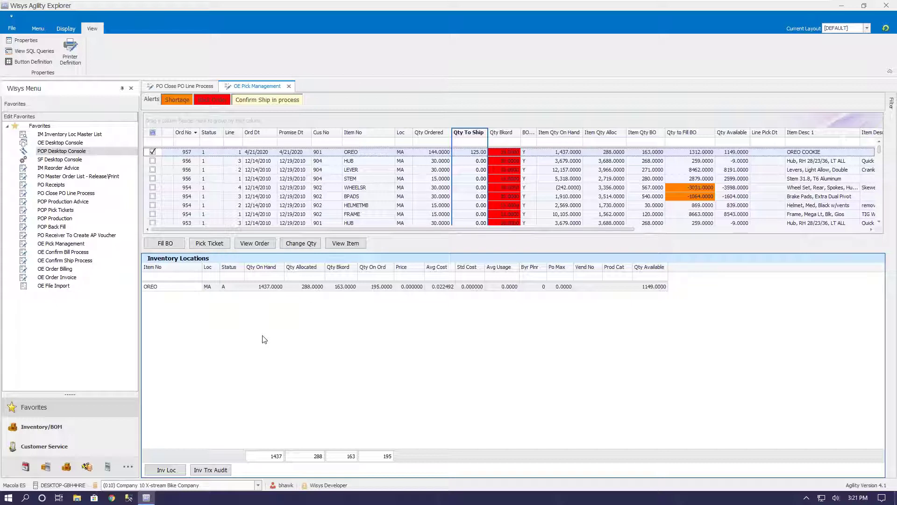
pyautogui.click(152, 132)
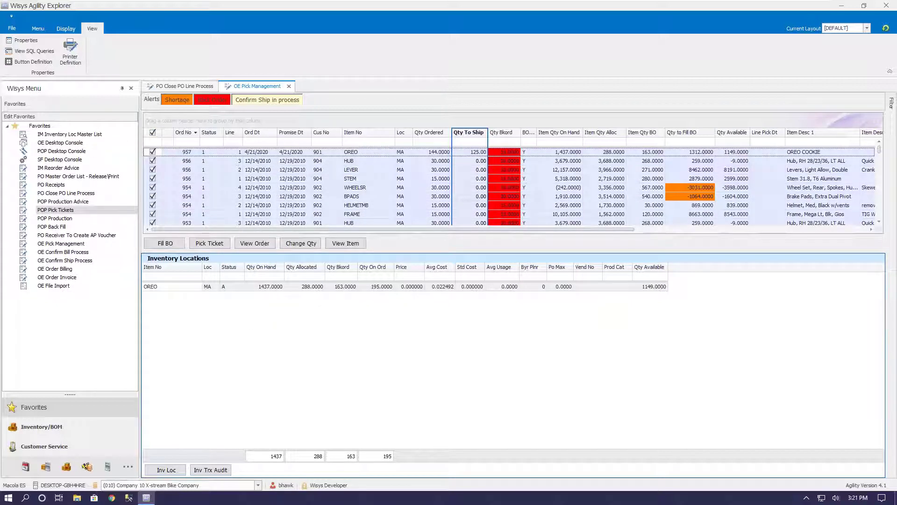
pyautogui.click(163, 246)
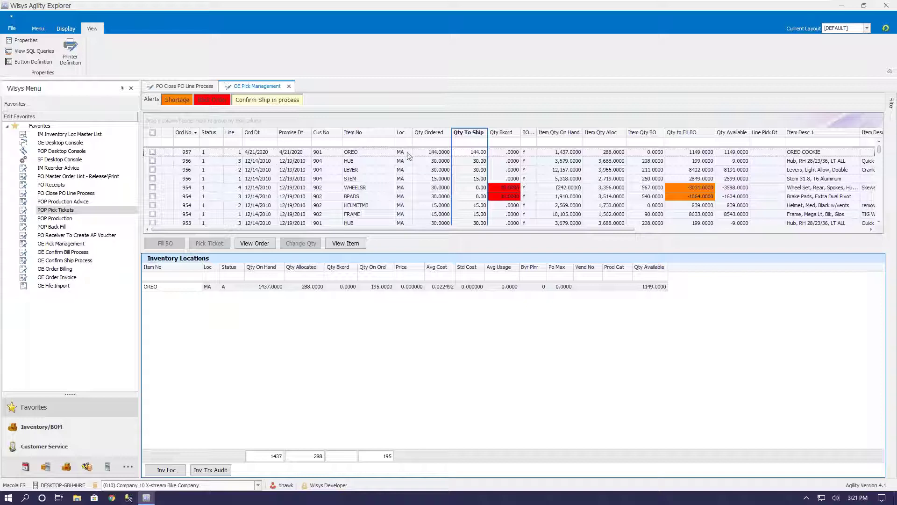
# - Select only the OREO order line and run the backorder fill on it again
pyautogui.click(474, 152)
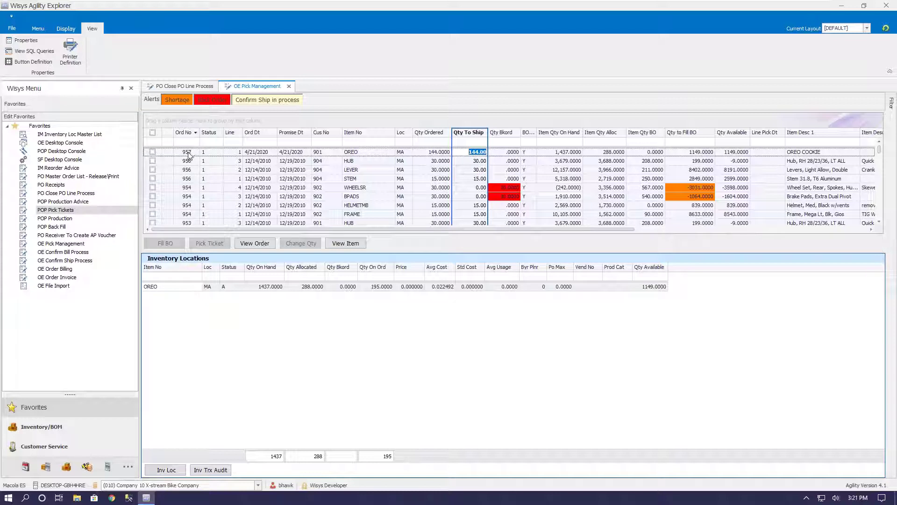
pyautogui.click(152, 152)
pyautogui.click(169, 245)
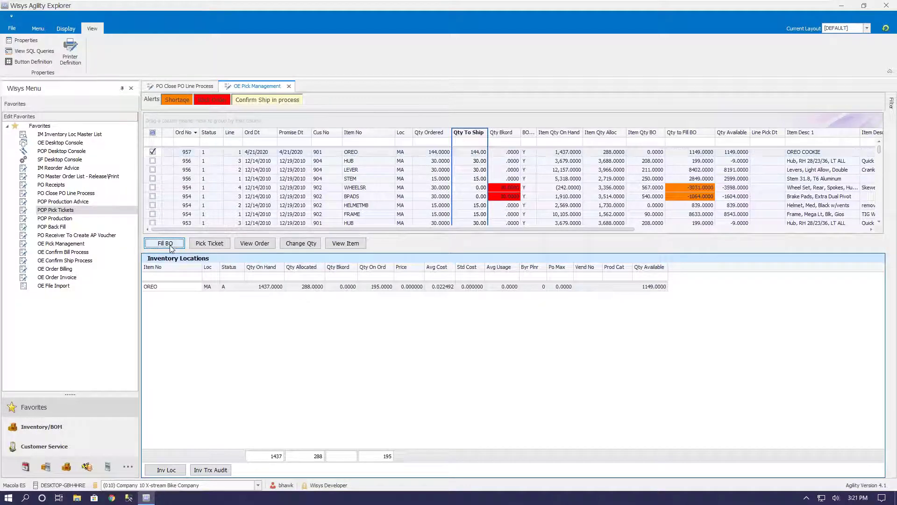
# - Print the pick ticket for the OREO order line alone, view it full screen, and confirm that it printed correctly
pyautogui.click(153, 152)
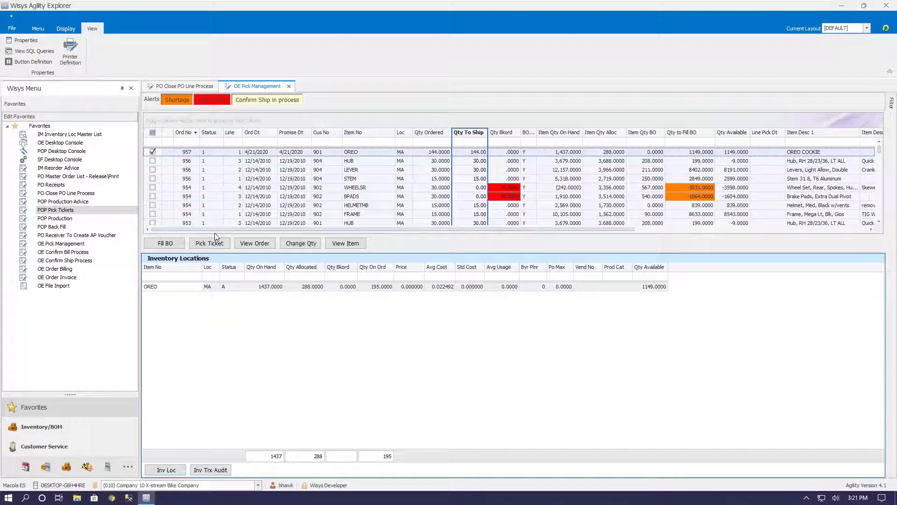
pyautogui.click(152, 132)
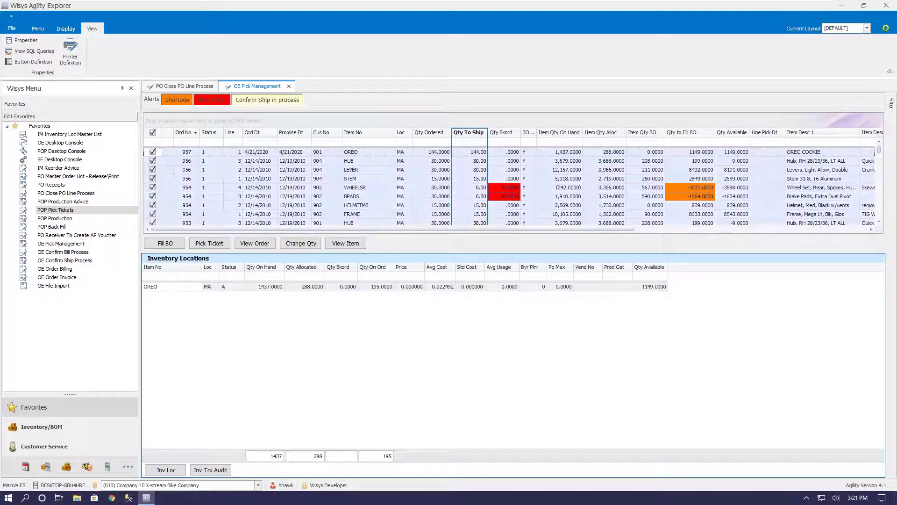
pyautogui.click(152, 132)
pyautogui.click(152, 152)
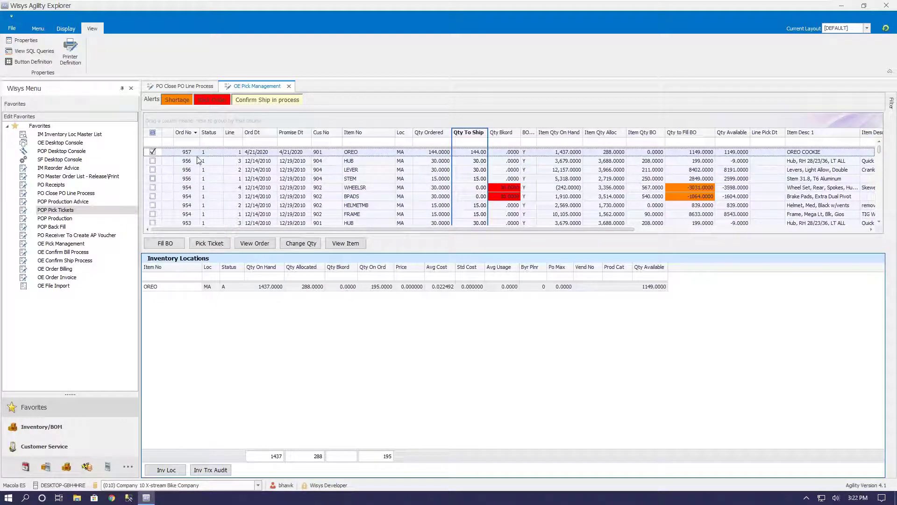
pyautogui.click(212, 243)
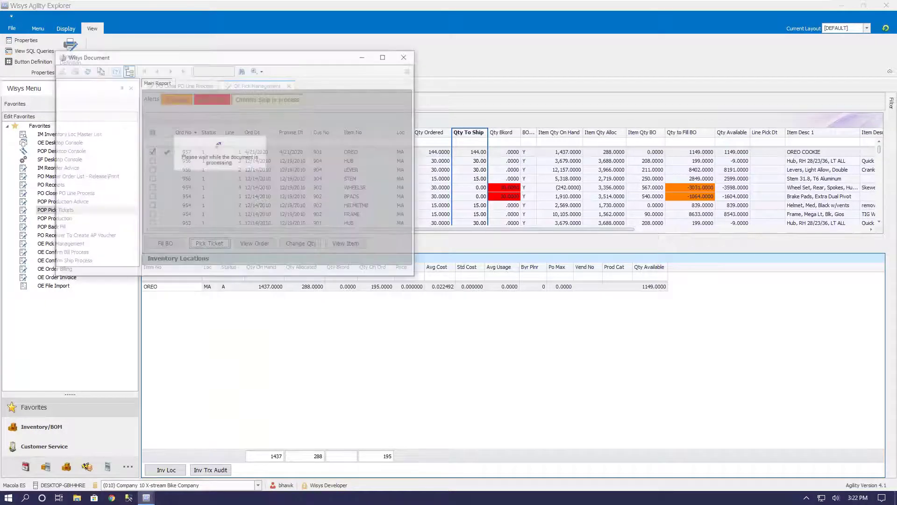
pyautogui.click(385, 57)
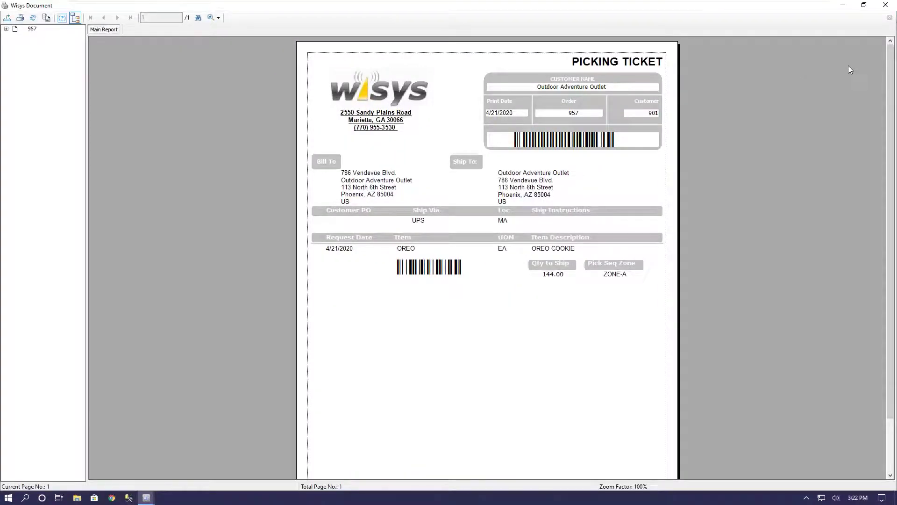
pyautogui.click(887, 6)
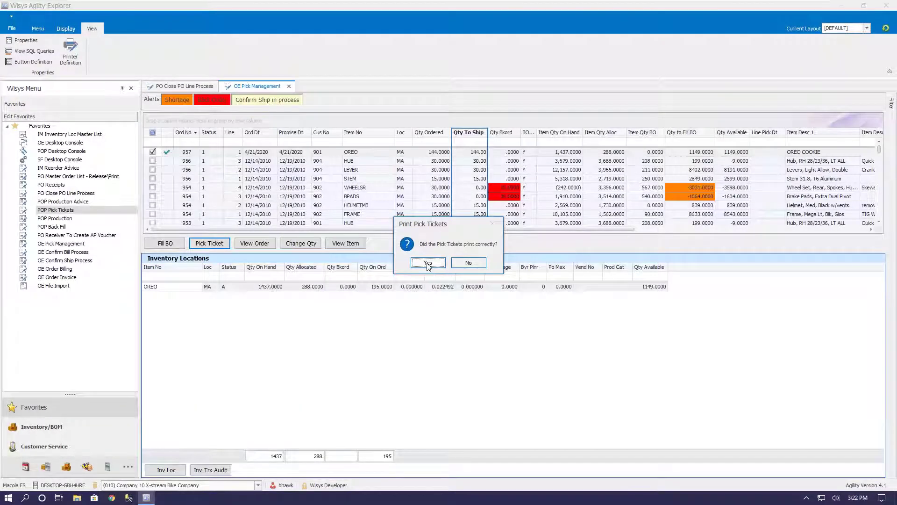
pyautogui.click(428, 263)
pyautogui.click(189, 163)
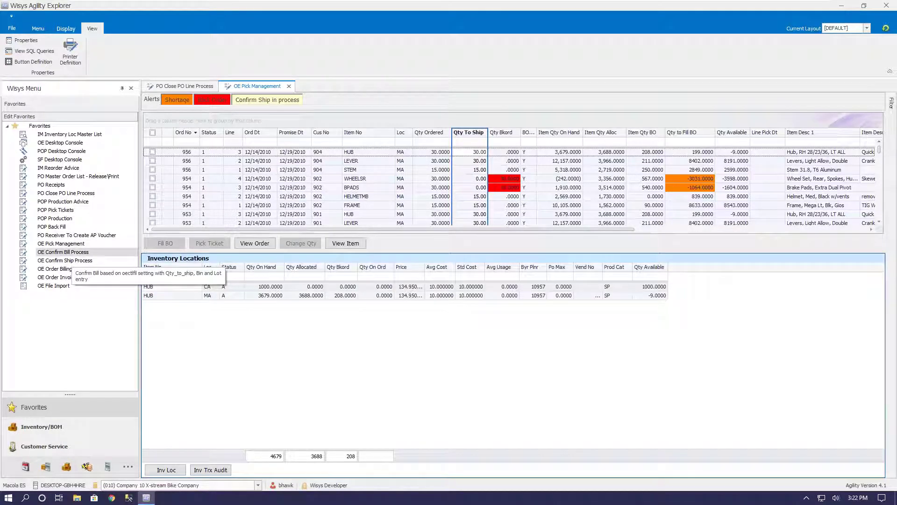
# - View OE Confirm Bill Process with all orders and customers loaded, and close it
pyautogui.click(82, 252)
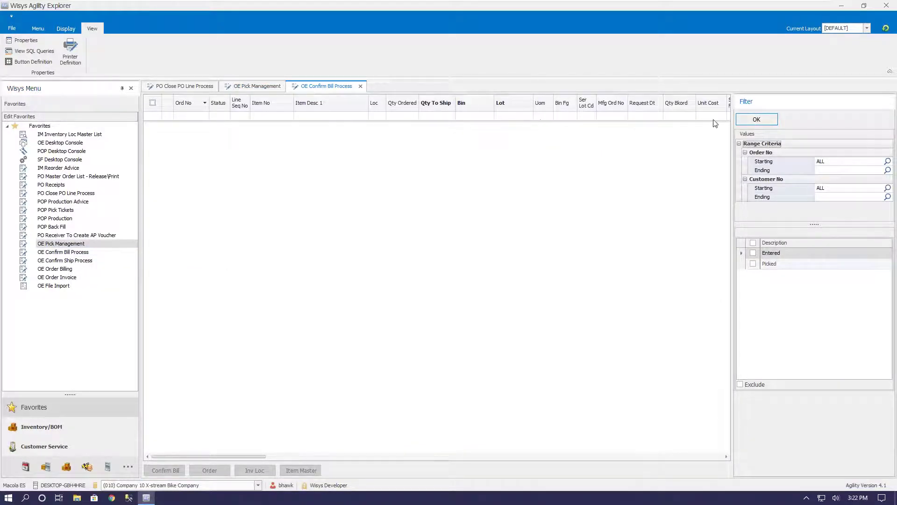
pyautogui.click(766, 122)
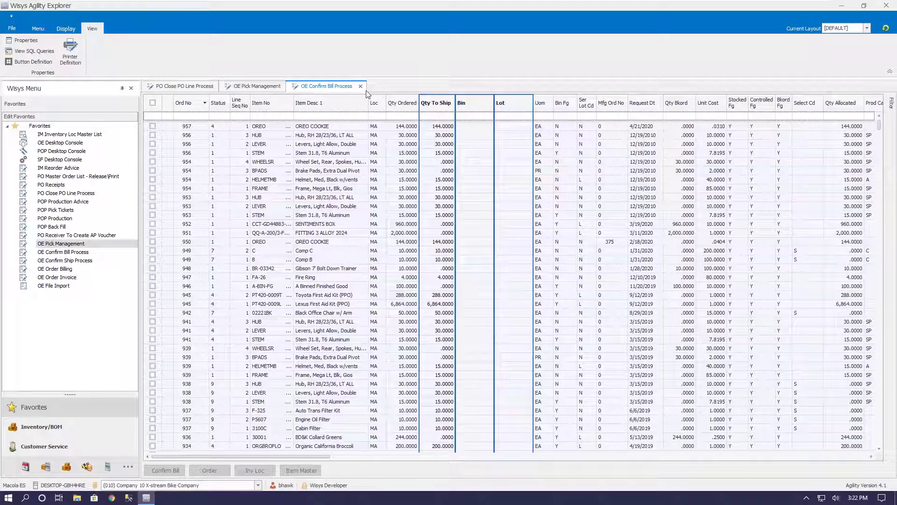
pyautogui.click(360, 86)
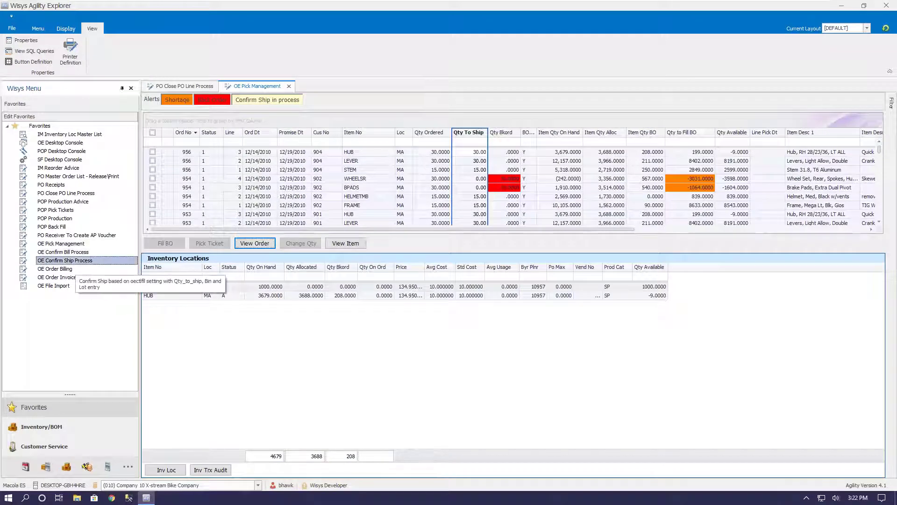
# - Open OE Confirm Ship Process for all orders, filter to the picked OREO order's number, and confirm shipment of its line
pyautogui.doubleClick(99, 263)
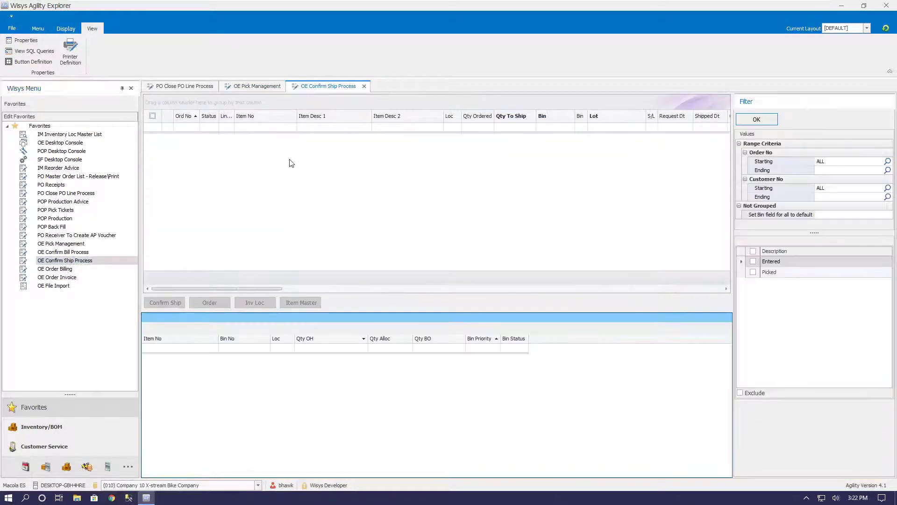
pyautogui.click(744, 120)
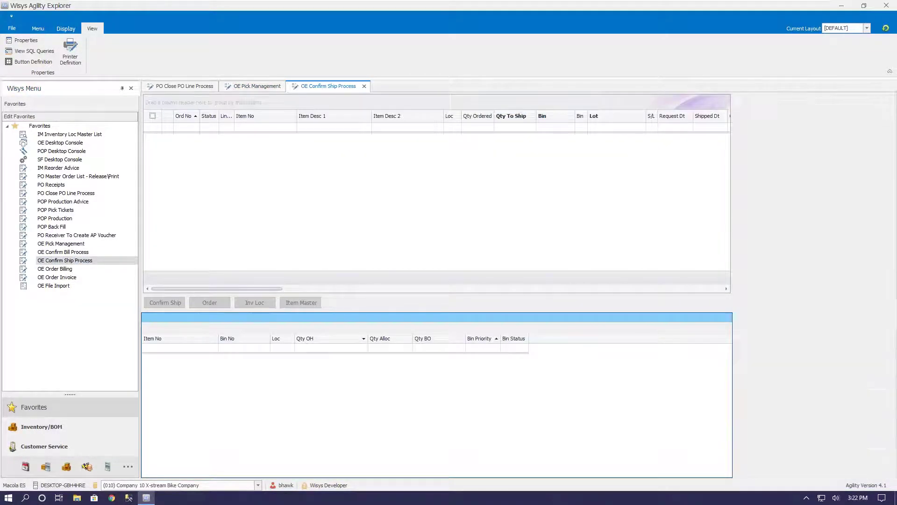
pyautogui.click(187, 128)
pyautogui.write('957')
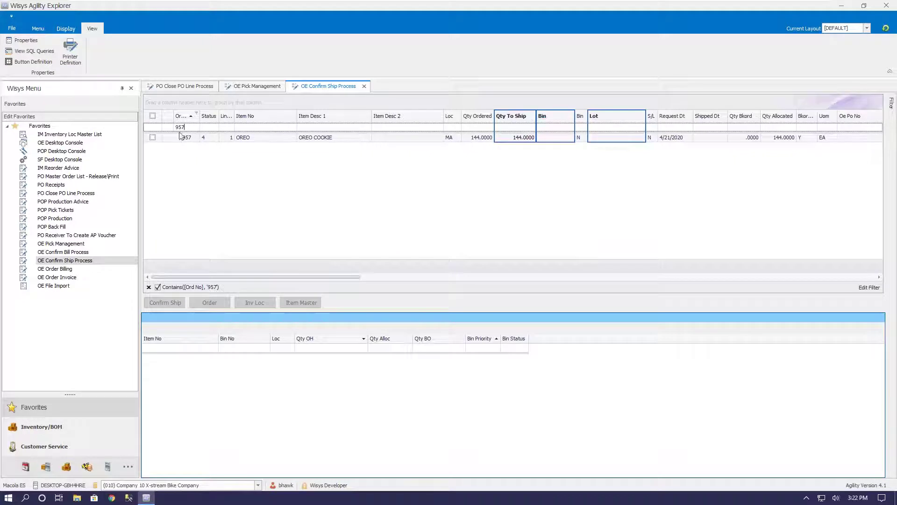
pyautogui.click(153, 138)
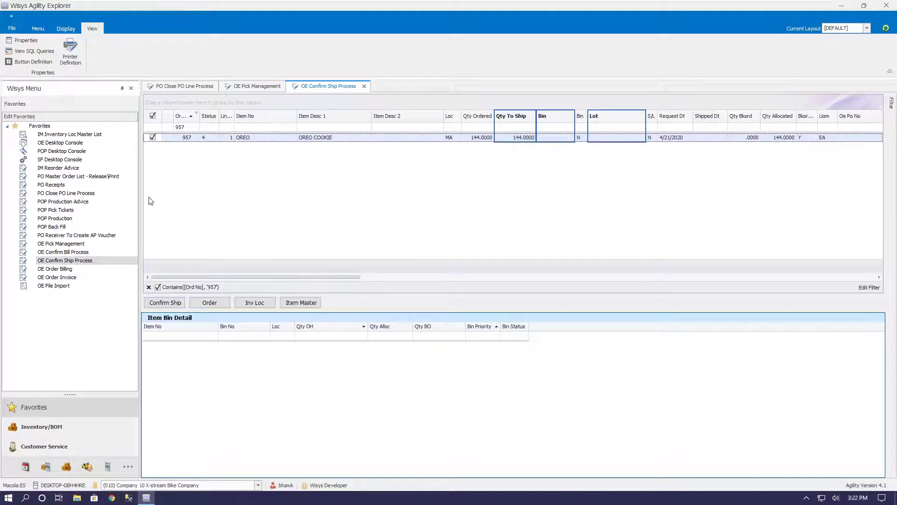
pyautogui.click(167, 305)
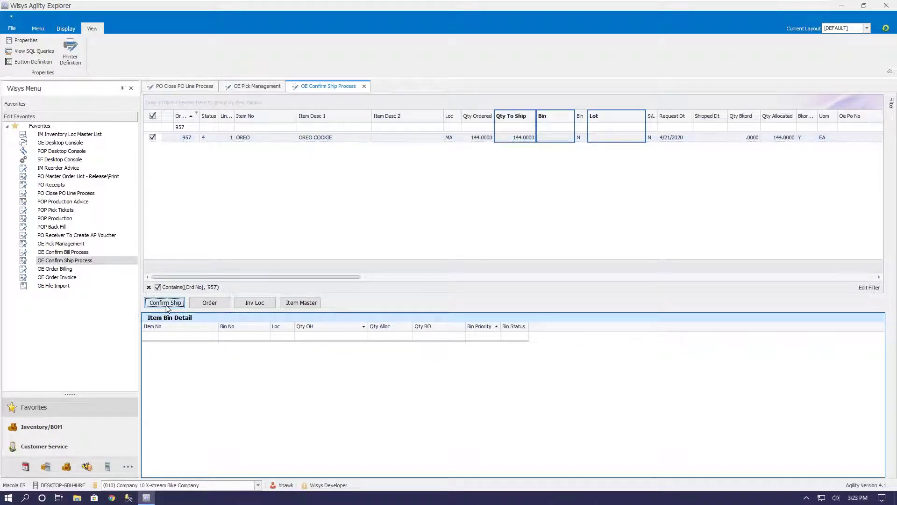
# - Finish the ship confirmation, open OE Order Billing, and select all listed orders
pyautogui.click(456, 260)
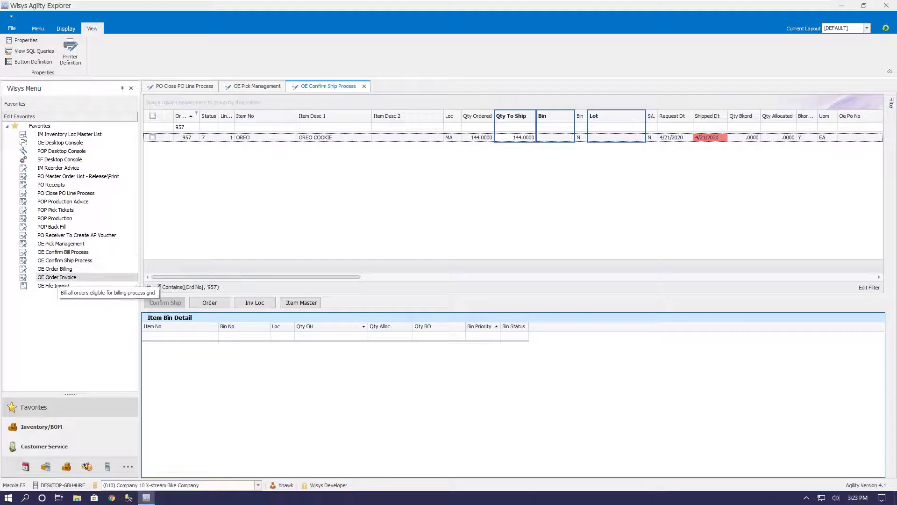
pyautogui.click(60, 269)
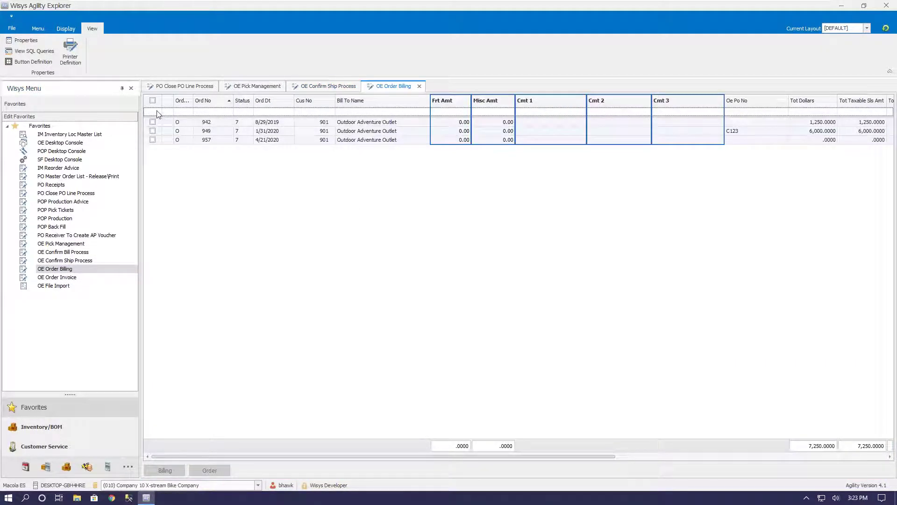
pyautogui.click(152, 100)
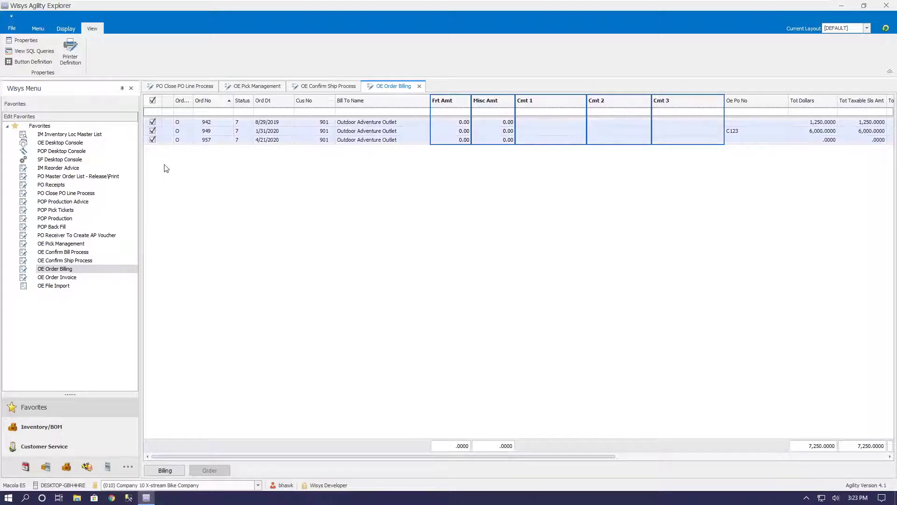
pyautogui.click(206, 141)
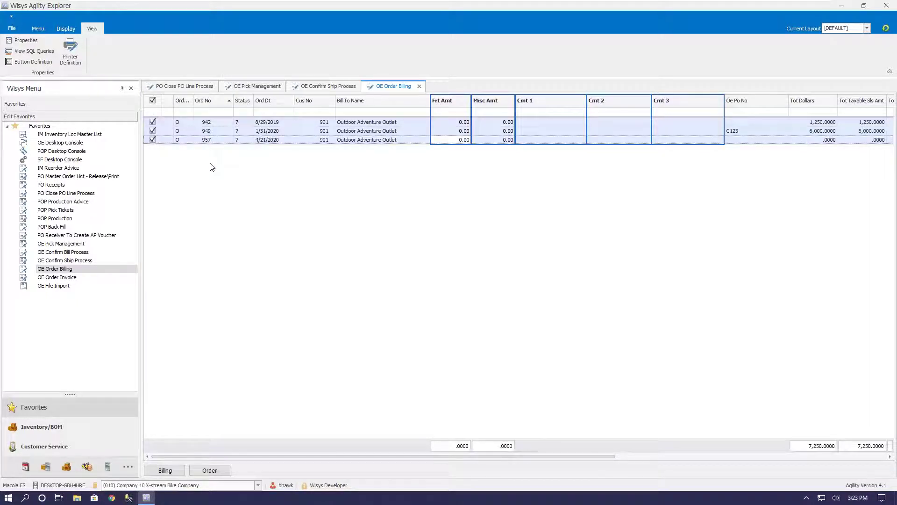
# - Set the freight amount of the order dated 4/21/2020 to 15 and bill all selected orders
pyautogui.click(459, 141)
pyautogui.write('15')
pyautogui.press('Tab')
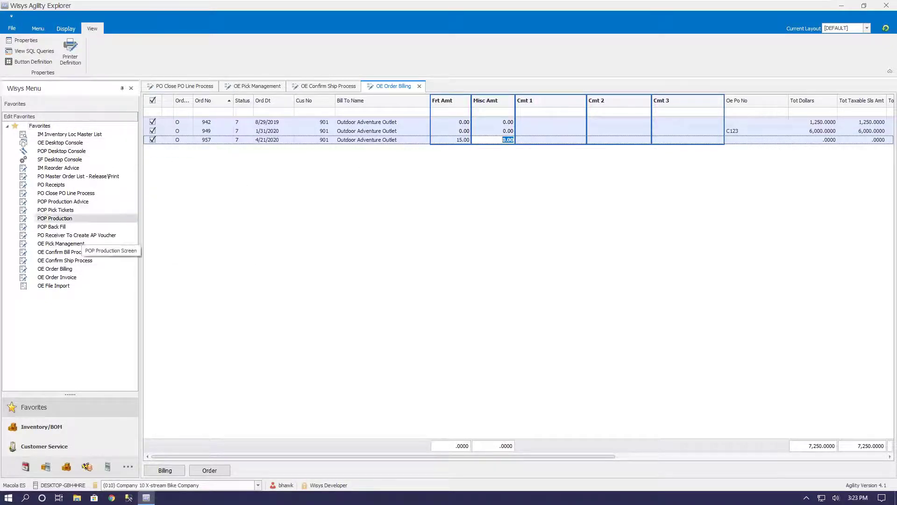
pyautogui.click(166, 473)
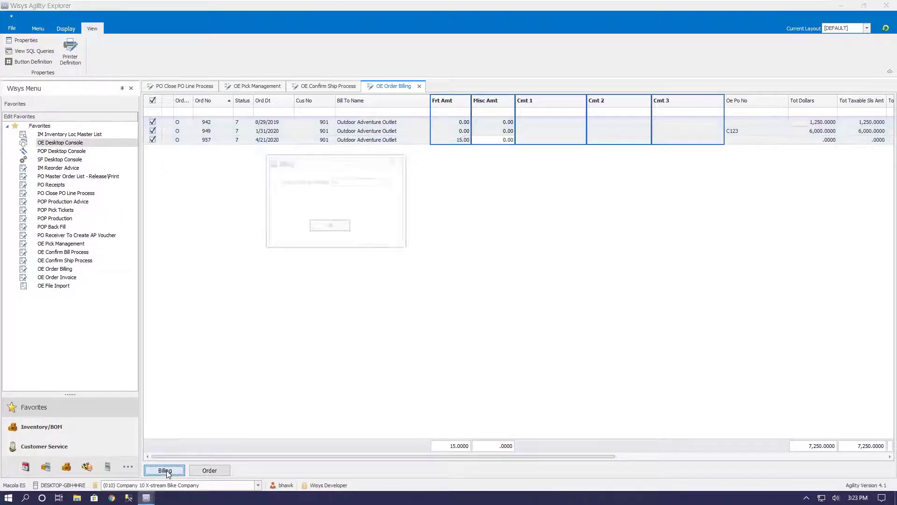
pyautogui.click(343, 228)
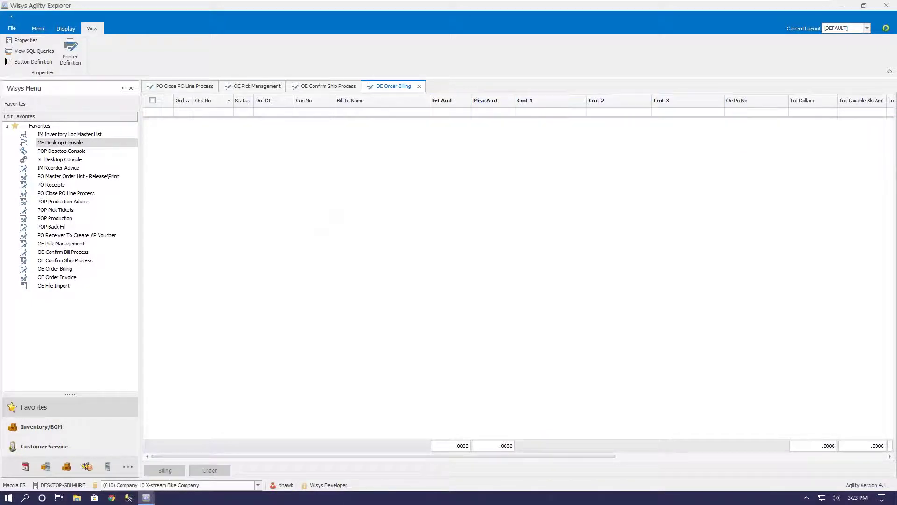
# - Open OE Order Invoice, filter to the OREO order's number, and select that order for invoicing
pyautogui.click(70, 277)
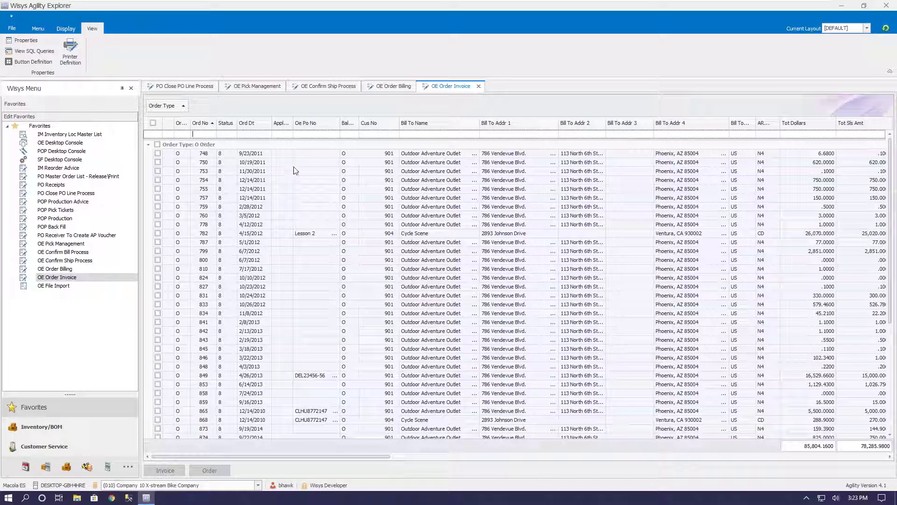
pyautogui.write('957')
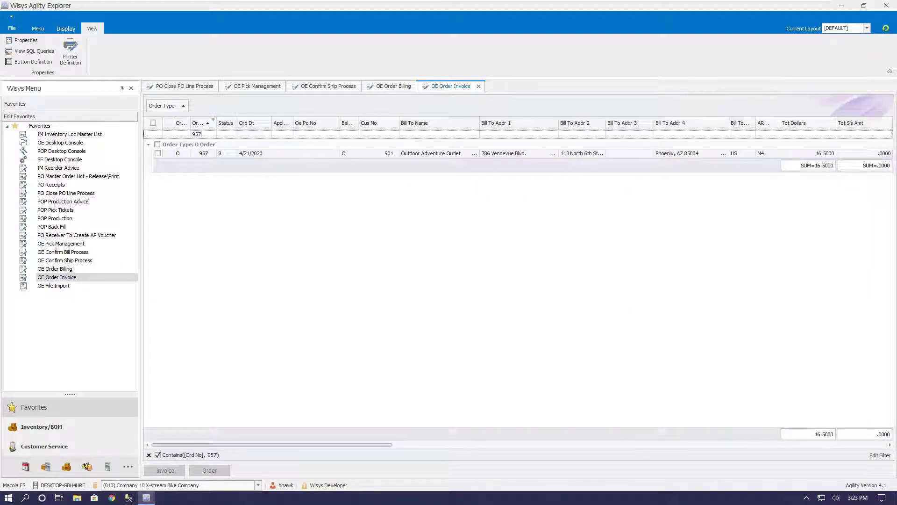
pyautogui.click(219, 155)
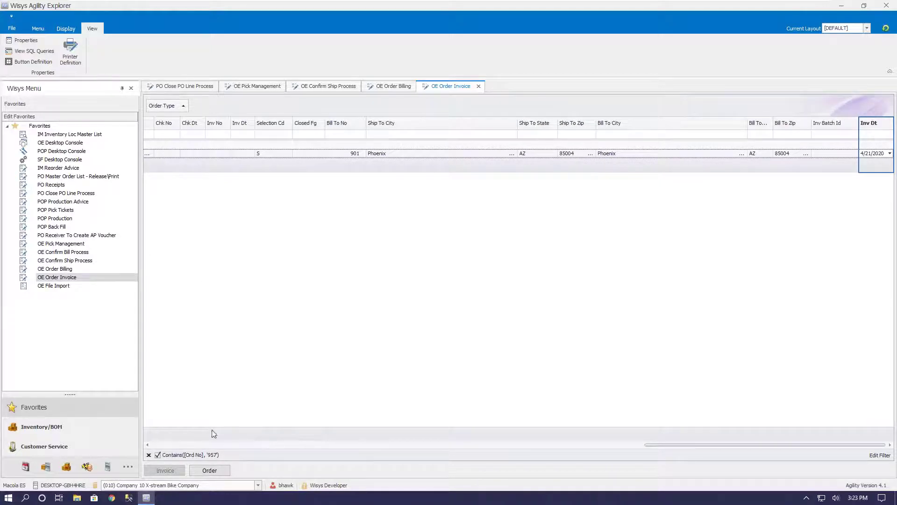
pyautogui.click(148, 445)
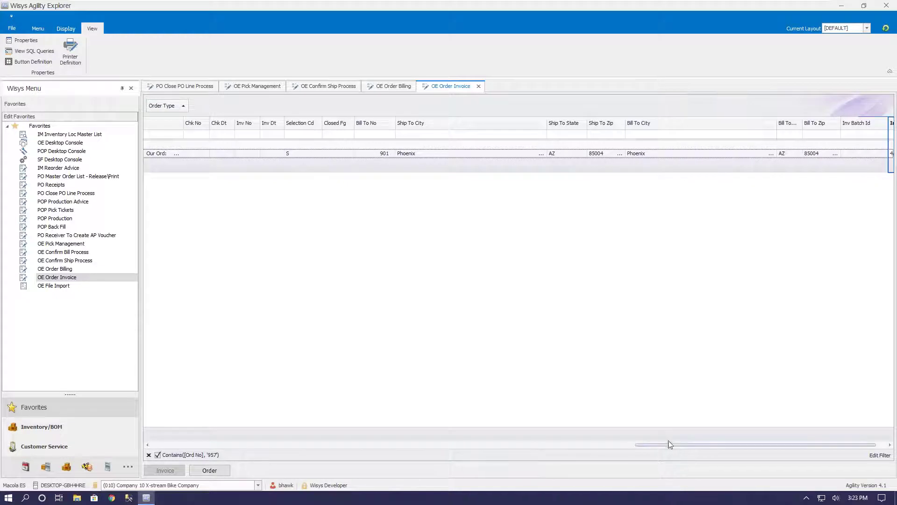
pyautogui.moveTo(653, 446); pyautogui.dragTo(178, 446)
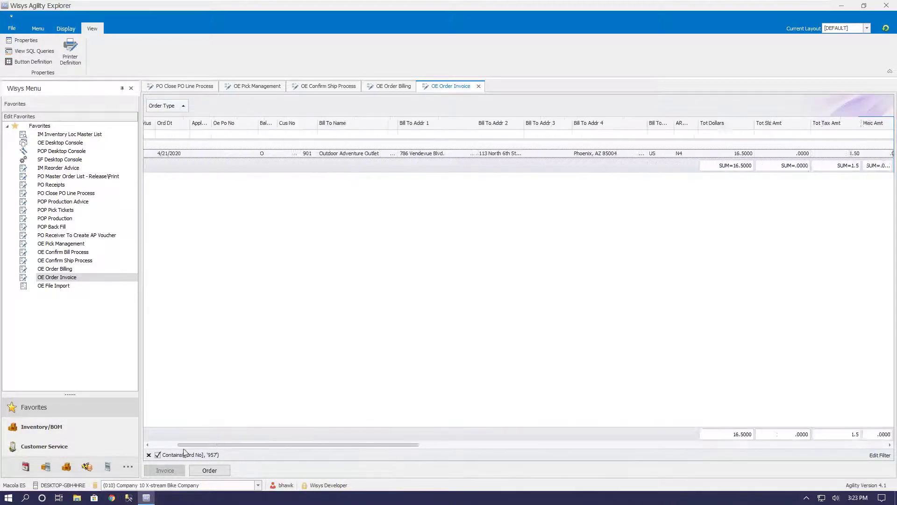
pyautogui.click(157, 153)
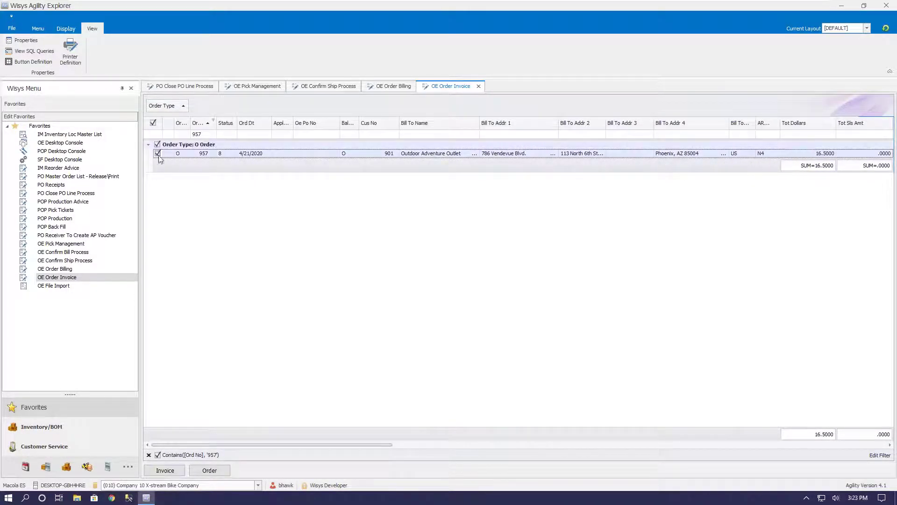
# - Invoice the selected order, outputting WSOEINVOICE to Screen and WSOEINVOICEFORM to the Microsoft Print to PDF printer
pyautogui.click(172, 471)
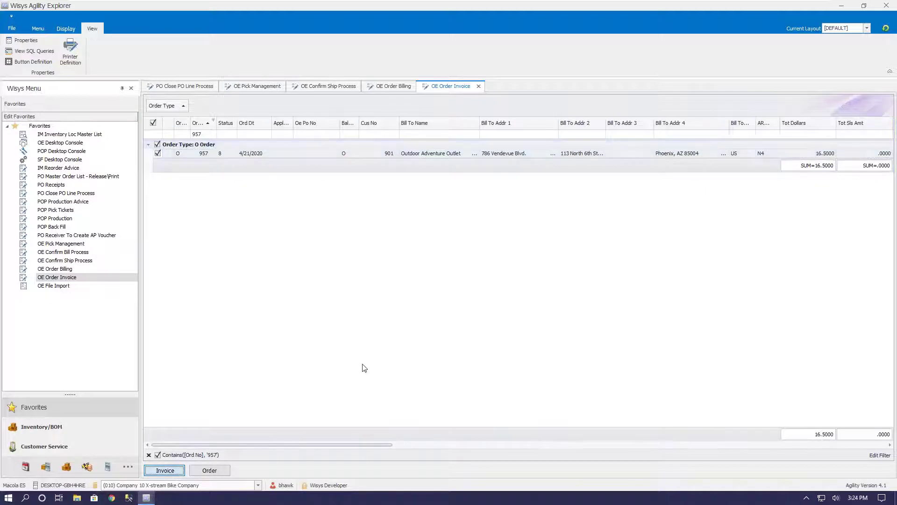
pyautogui.click(436, 215)
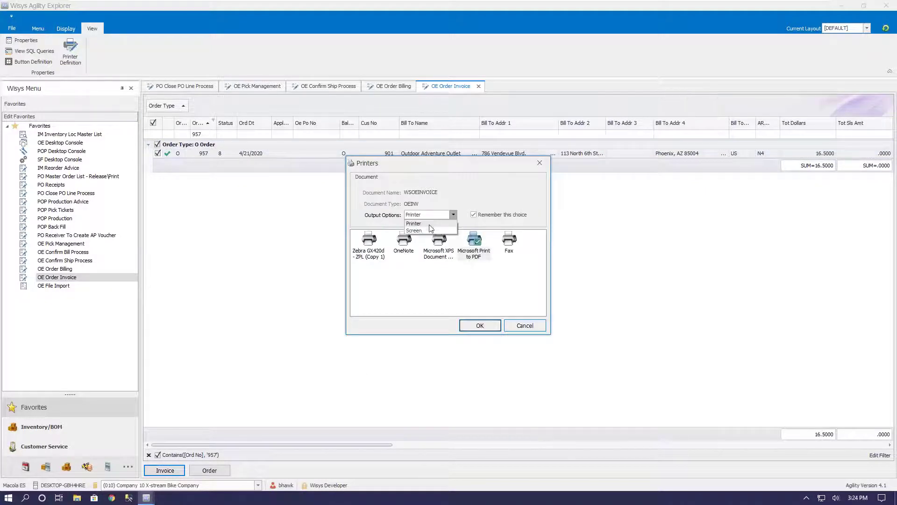
pyautogui.click(427, 230)
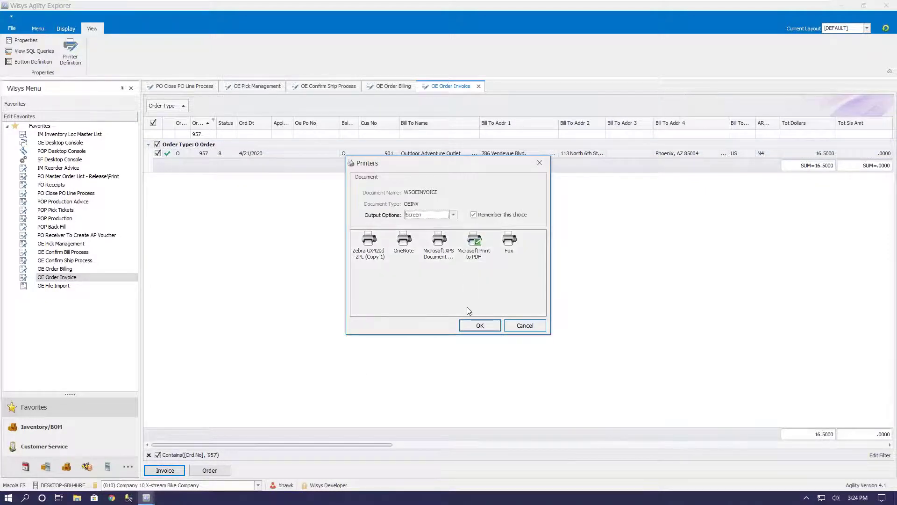
pyautogui.click(471, 324)
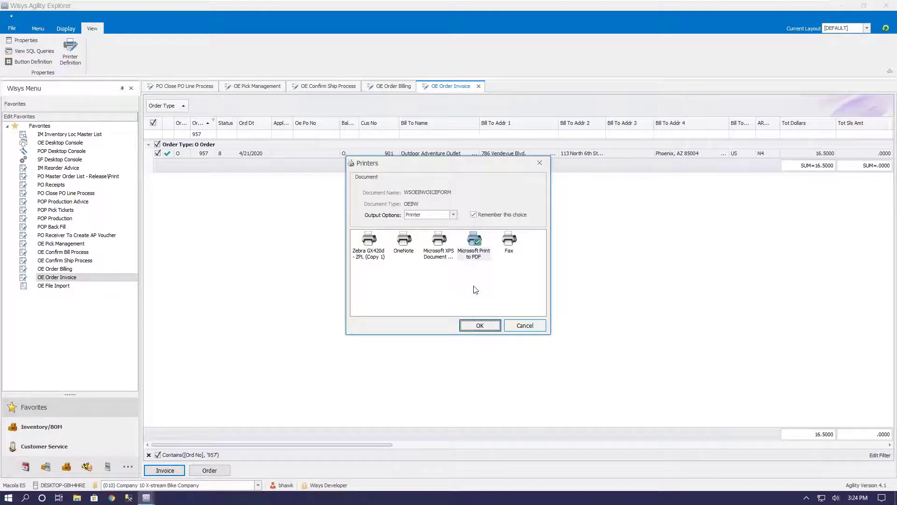
pyautogui.click(476, 324)
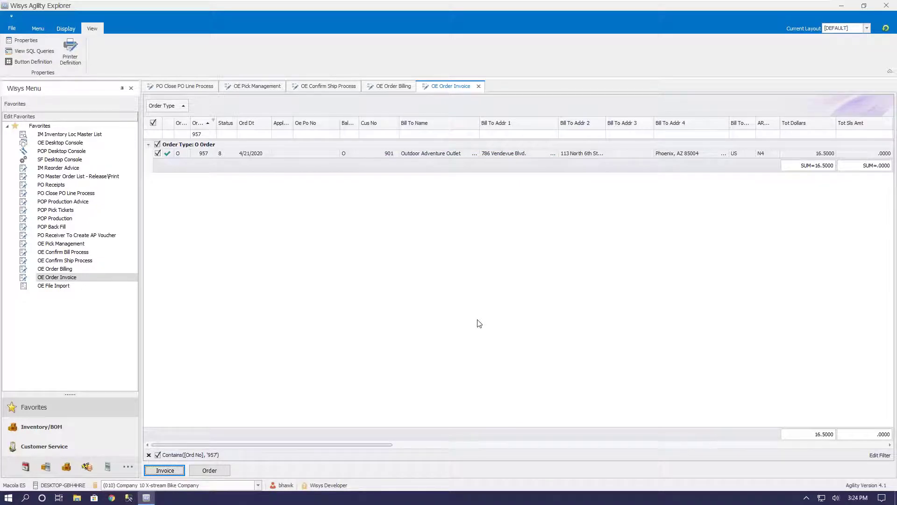
pyautogui.press('Return')
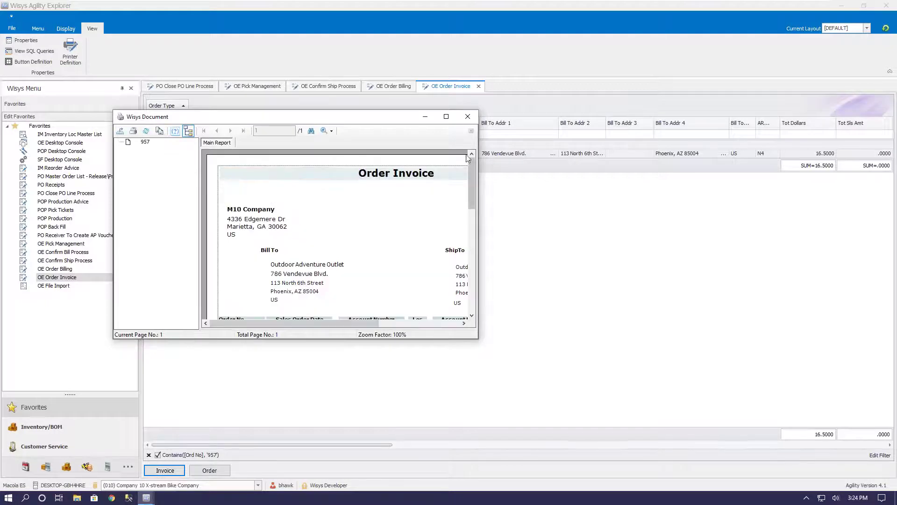
# - View the order invoice full screen, close it, and cancel saving the PDF print output
pyautogui.click(447, 117)
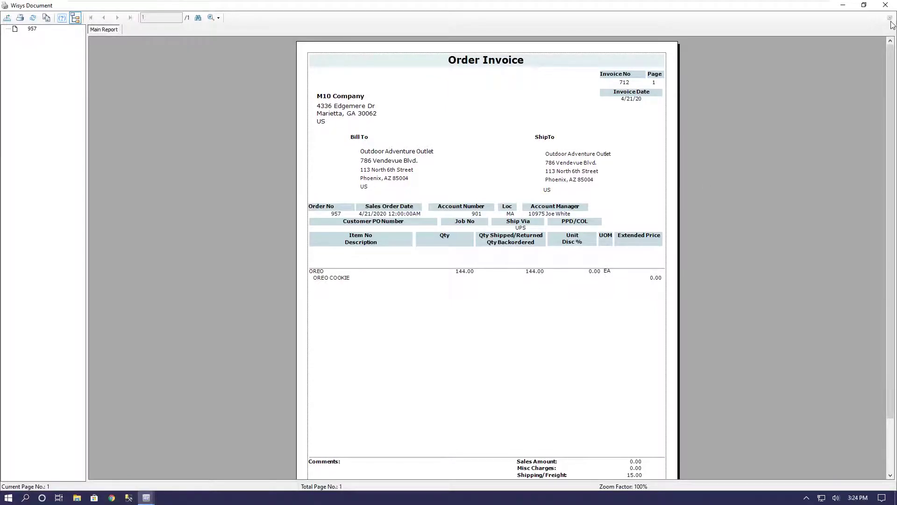
pyautogui.click(886, 4)
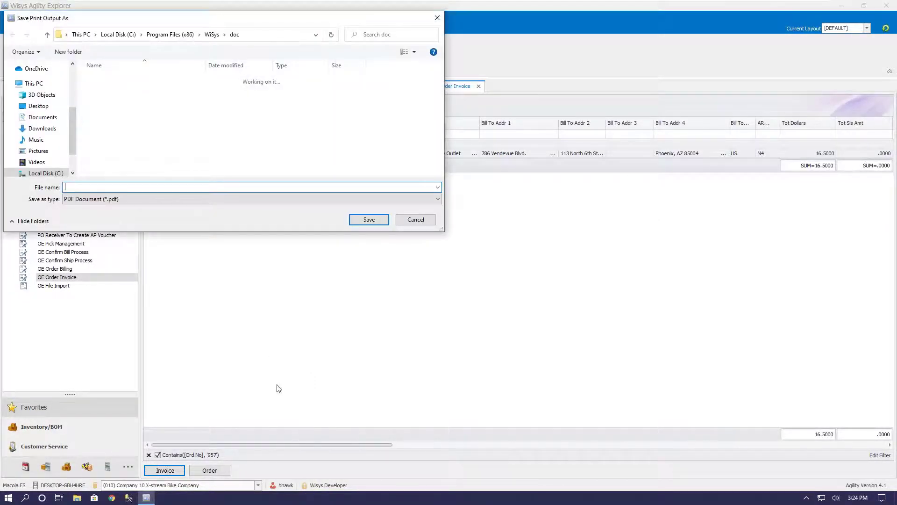
pyautogui.click(404, 222)
# - Open OE File Import and close the OE Order Invoice, OE Order Billing, OE Confirm Ship Process, OE Pick Management and PO Close PO Line Process screens
pyautogui.click(53, 285)
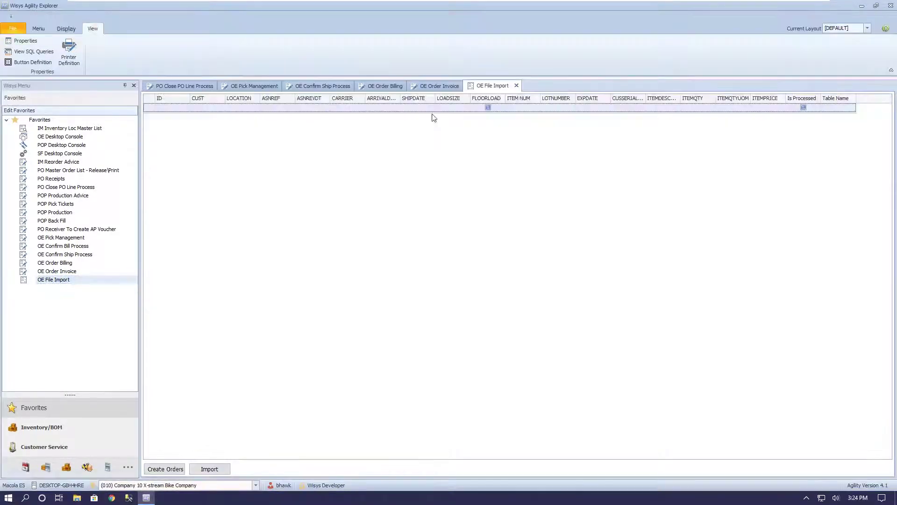
pyautogui.click(445, 87)
pyautogui.click(465, 85)
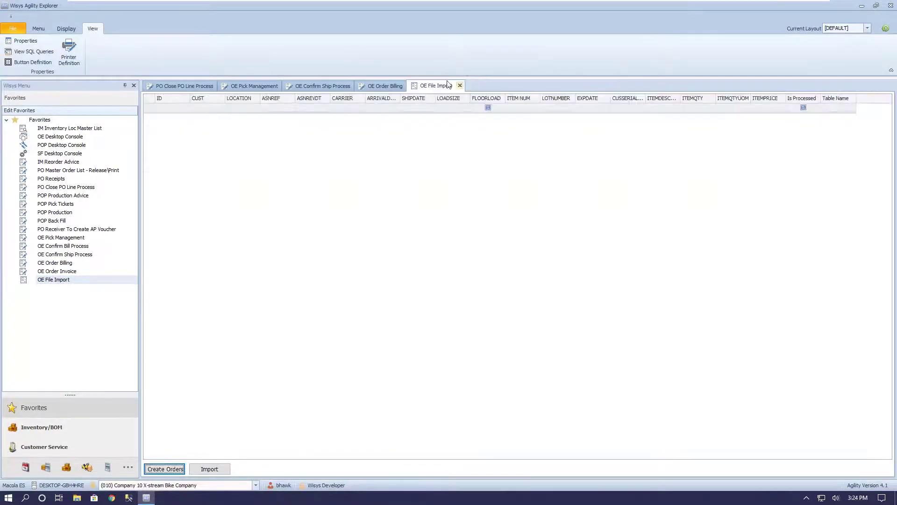
pyautogui.click(405, 88)
pyautogui.click(411, 86)
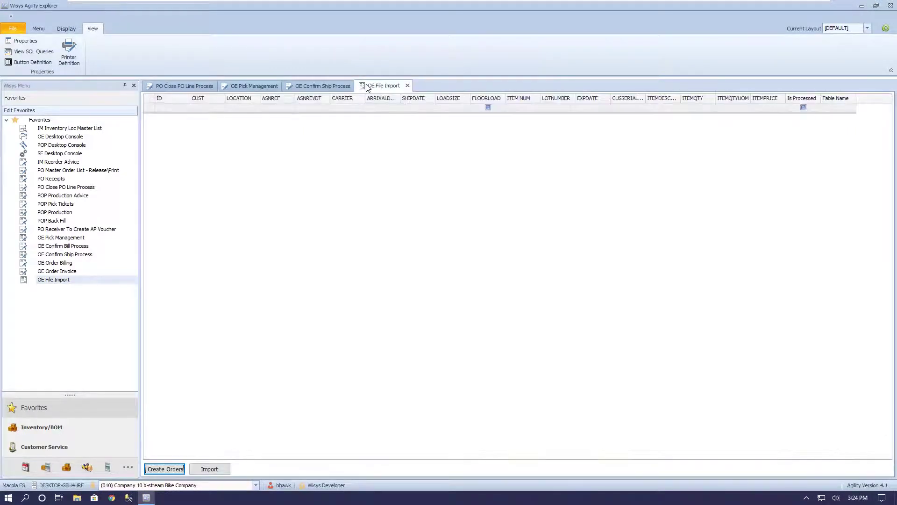
pyautogui.click(315, 86)
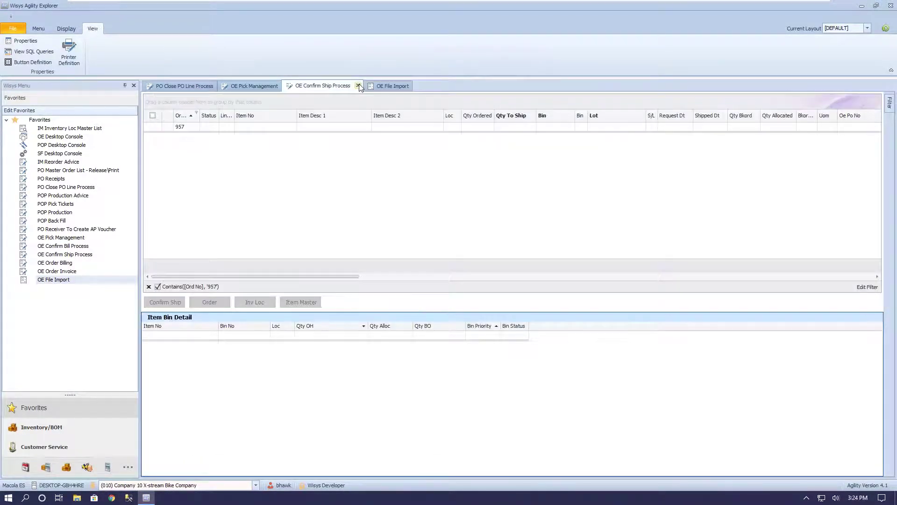
pyautogui.click(358, 86)
pyautogui.click(276, 86)
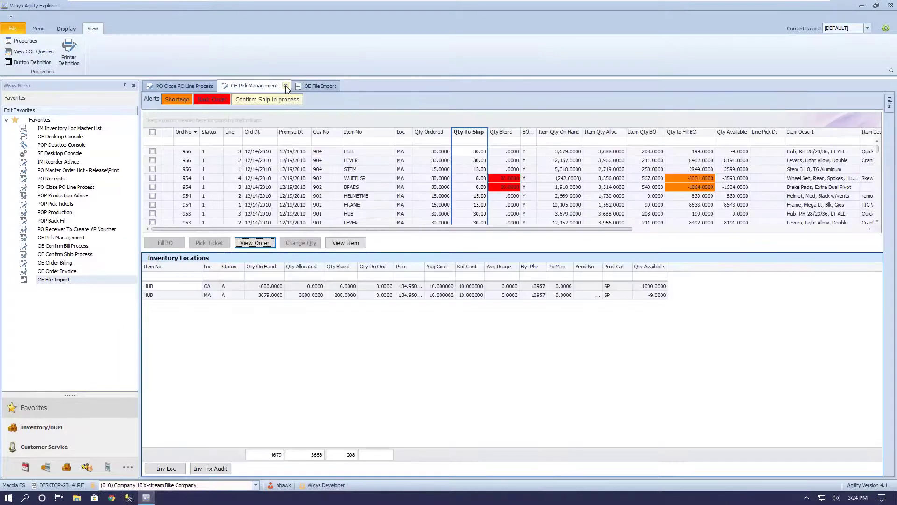
pyautogui.click(285, 85)
pyautogui.click(169, 85)
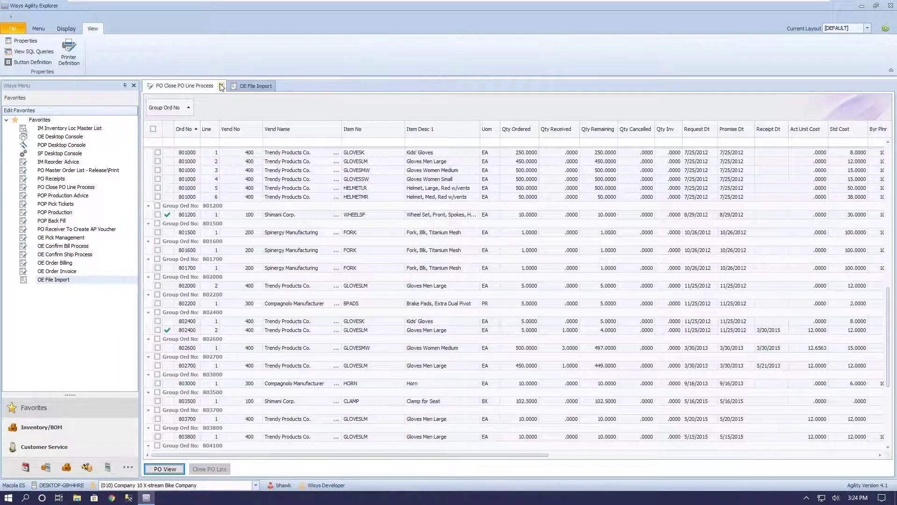
pyautogui.click(222, 86)
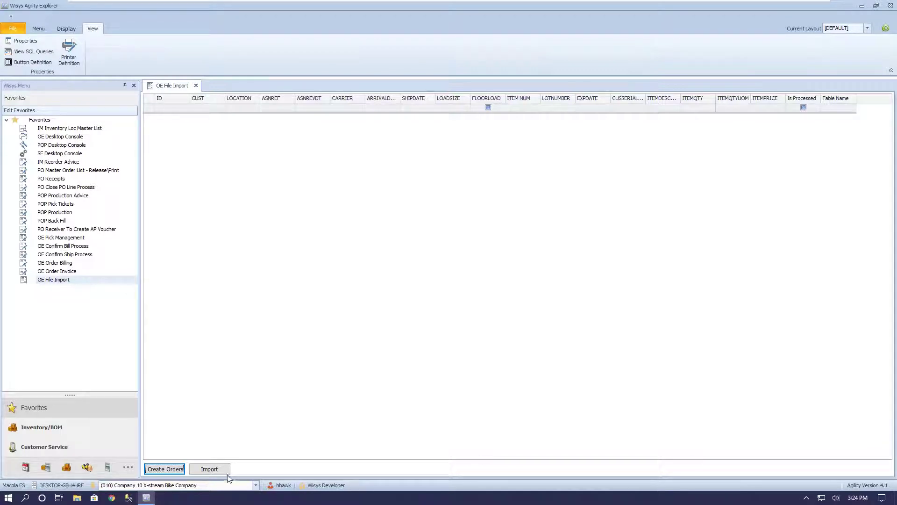
# - Import the Import Sales file from the WiSys Project folder with the ImportSales definition, and open the import's audit
pyautogui.click(212, 469)
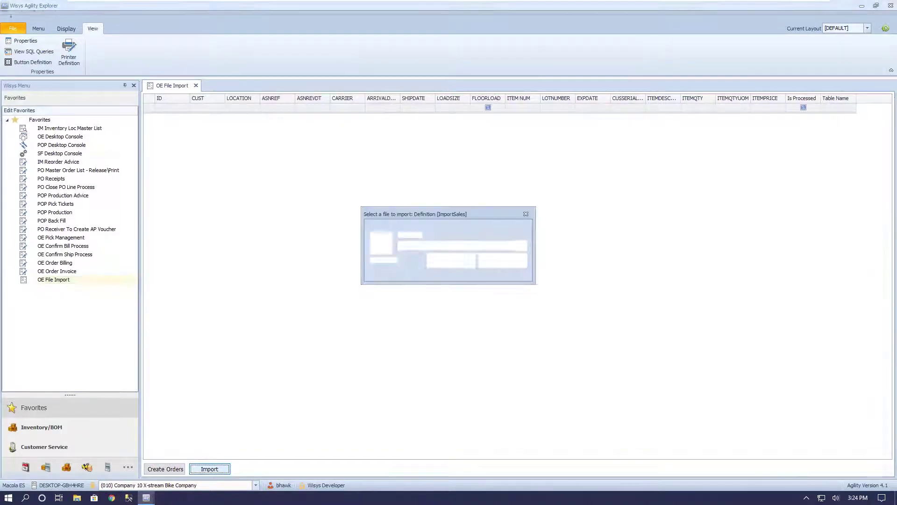
pyautogui.click(521, 247)
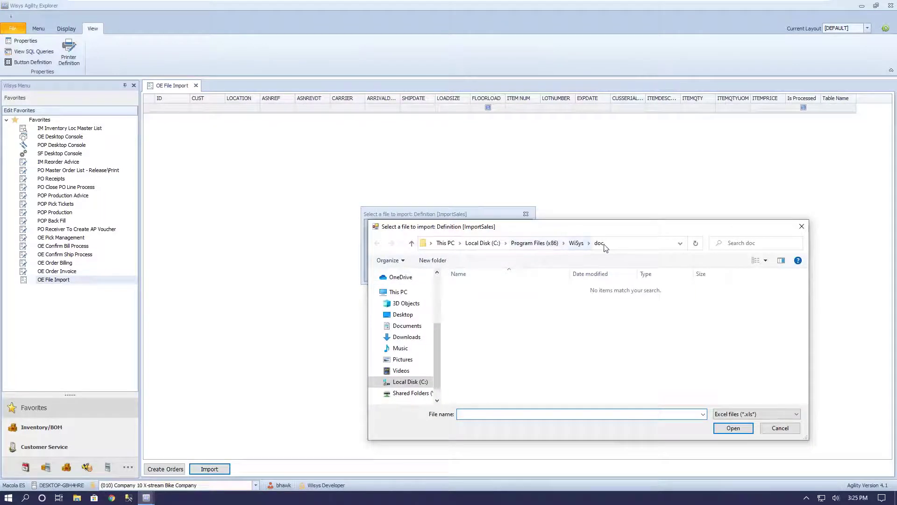
pyautogui.click(577, 244)
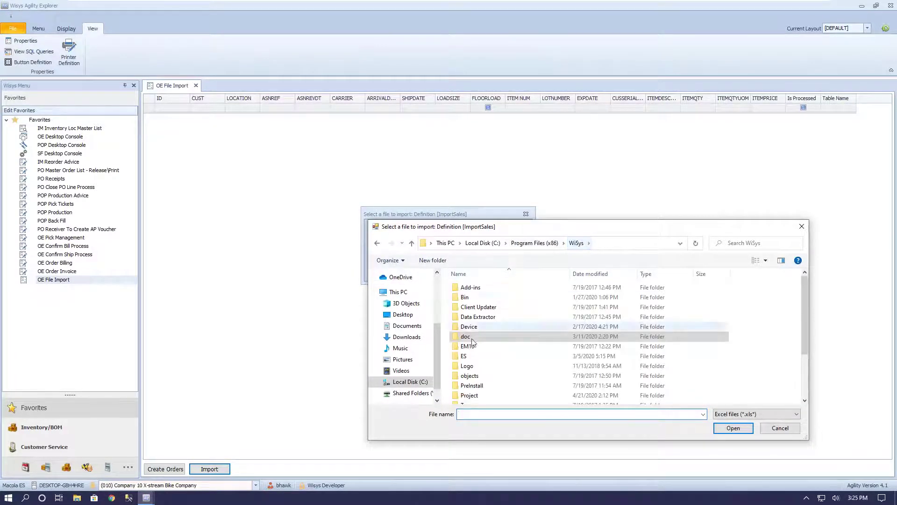
pyautogui.doubleClick(482, 395)
pyautogui.doubleClick(494, 299)
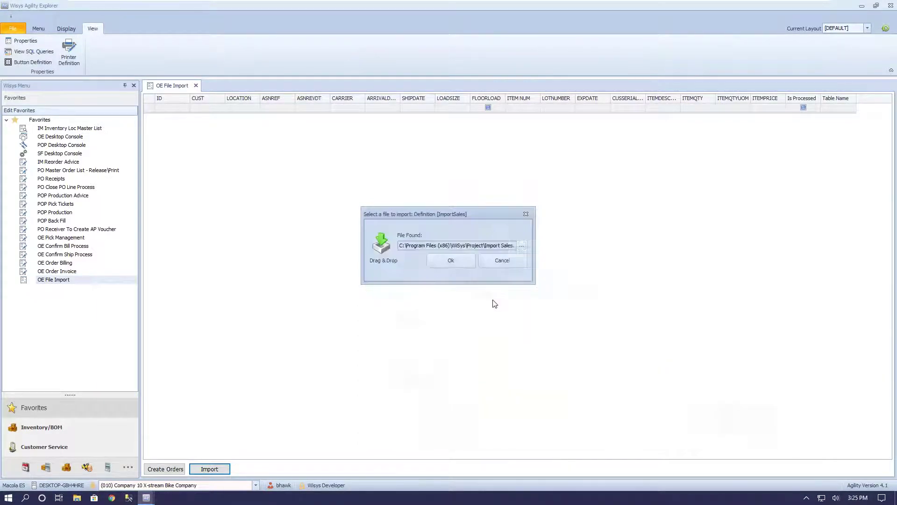
pyautogui.click(471, 268)
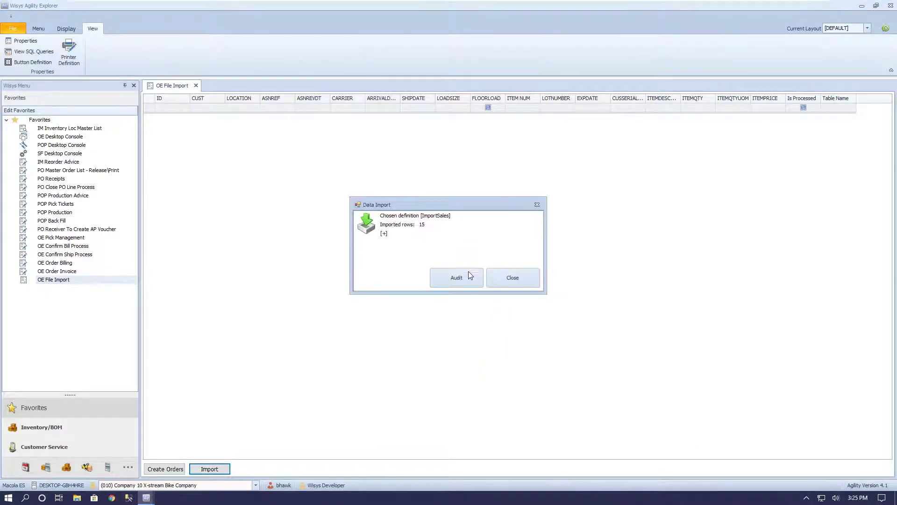
pyautogui.click(464, 278)
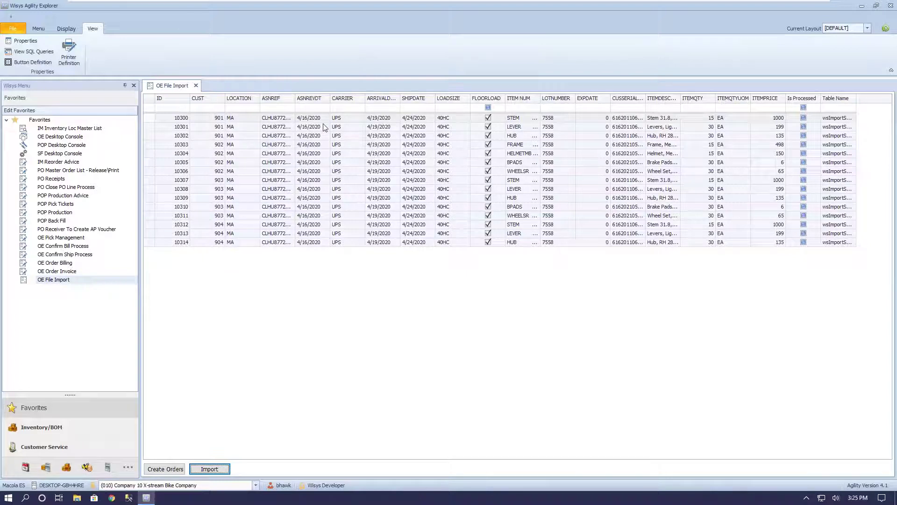
# - Review the first imported sales rows and create orders from the imported data
pyautogui.click(343, 121)
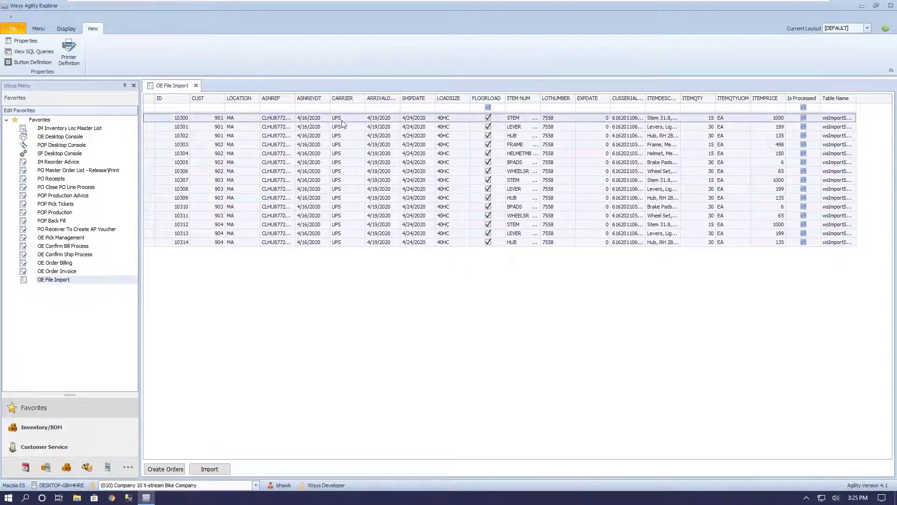
pyautogui.click(417, 128)
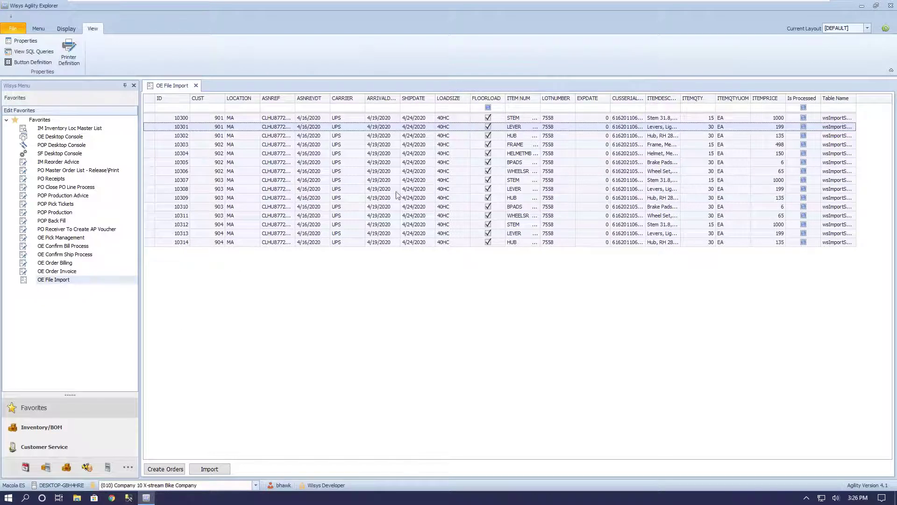
pyautogui.click(157, 472)
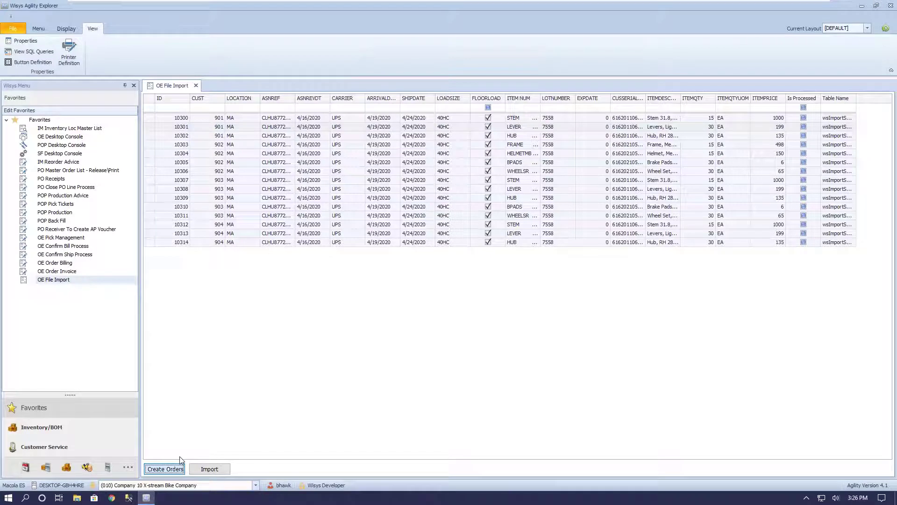